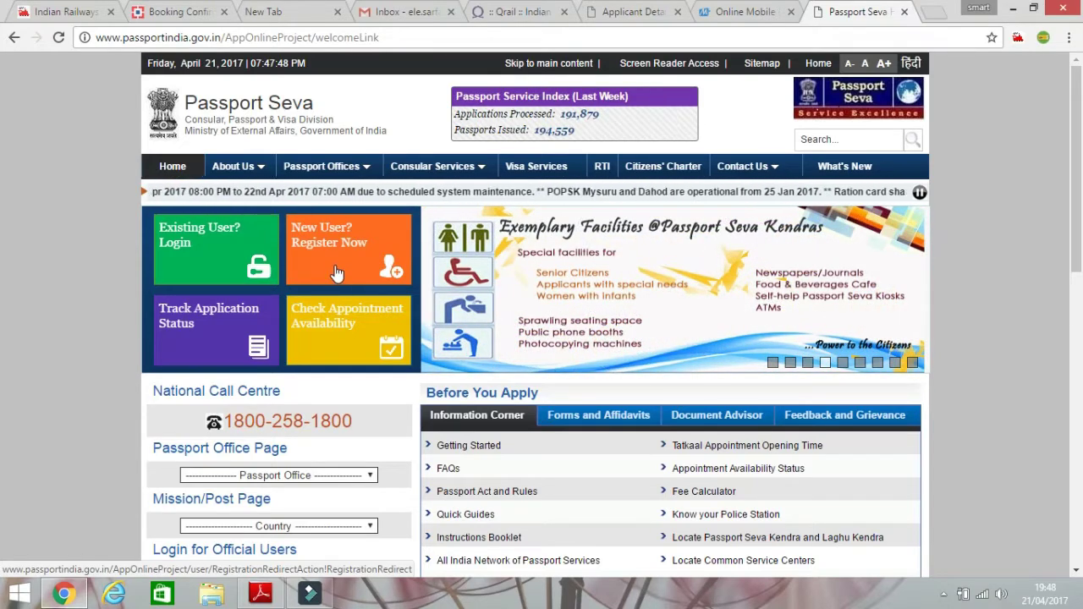
# Open the New User registration page, then return to the Passport Seva home page.
pyautogui.click(326, 275)
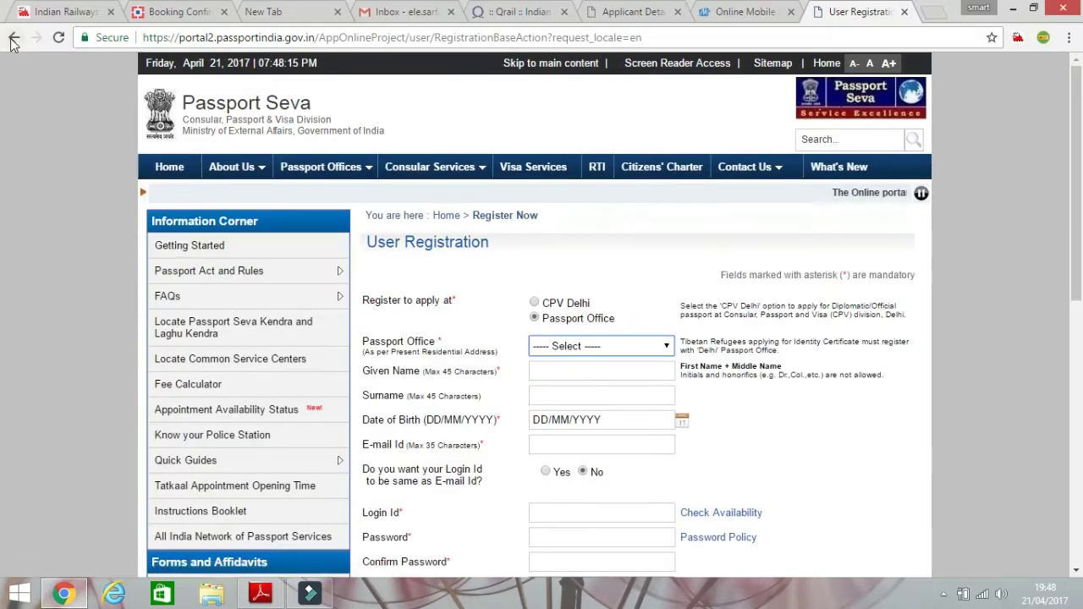
pyautogui.click(12, 38)
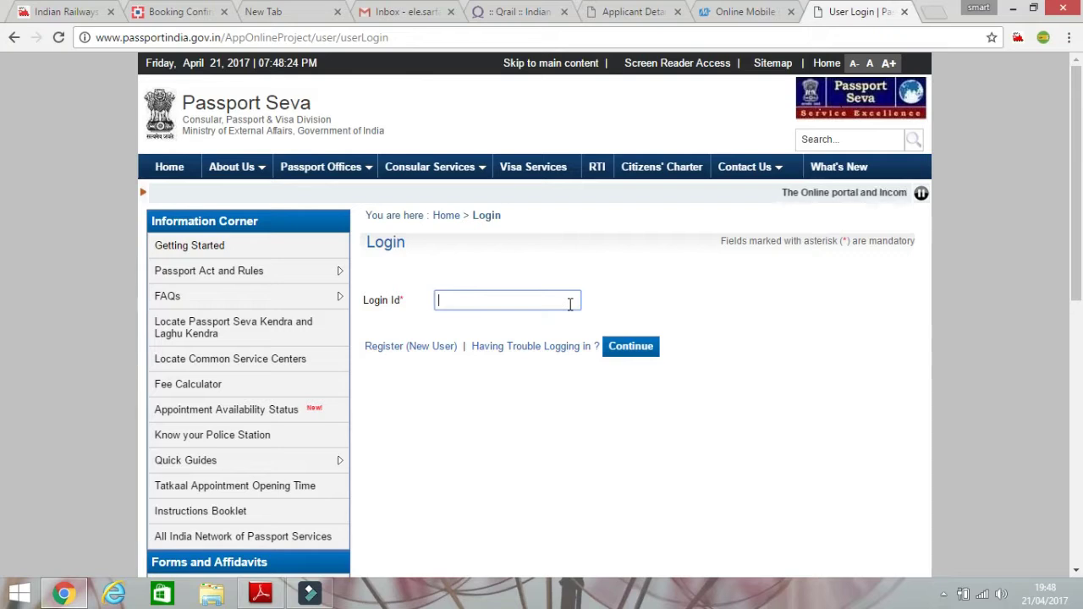
# Fill in the saved Login Id and continue to the password step.
pyautogui.click(530, 305)
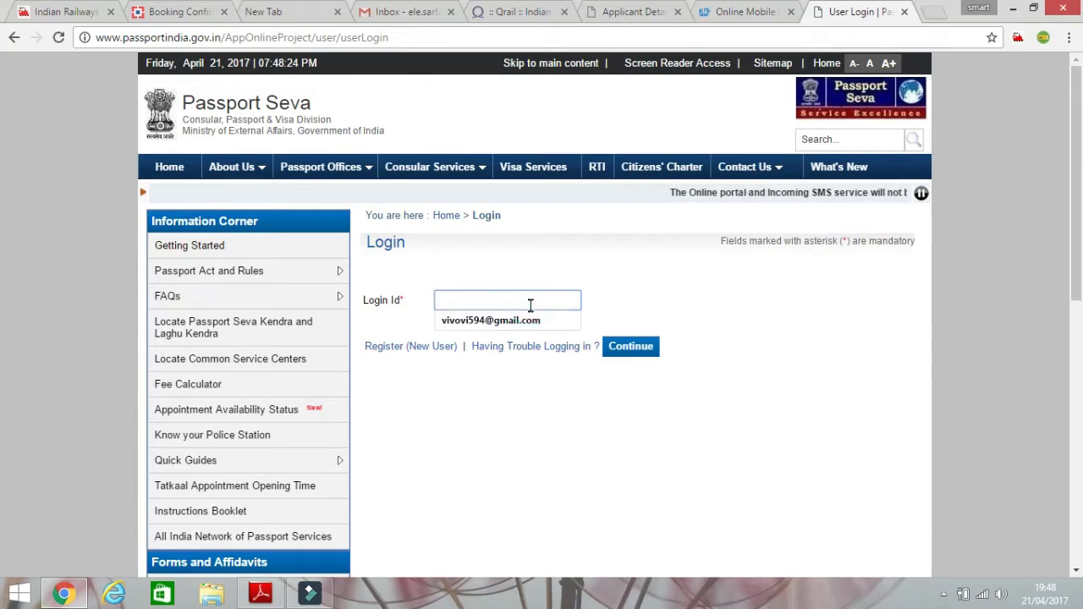
pyautogui.click(529, 315)
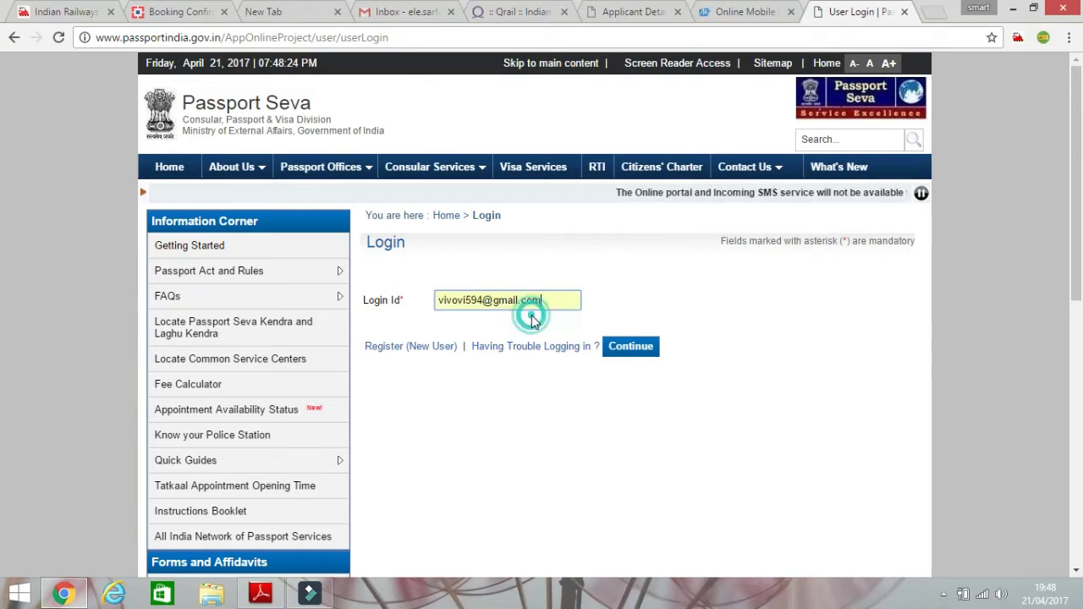
pyautogui.click(642, 349)
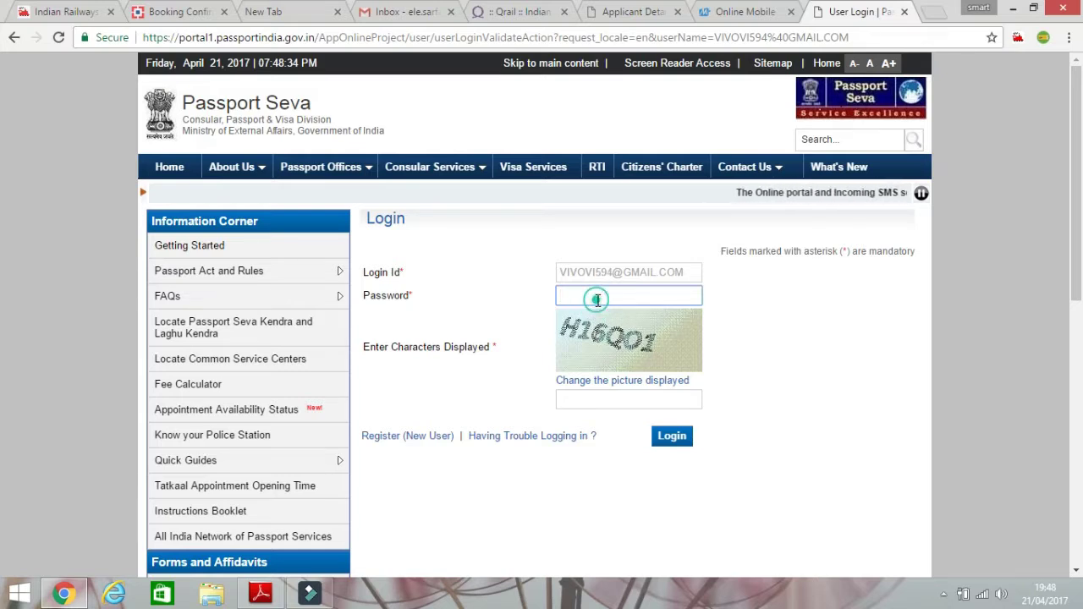
# Enter the password and the captcha characters in capitals, then log in.
pyautogui.press('capslock')
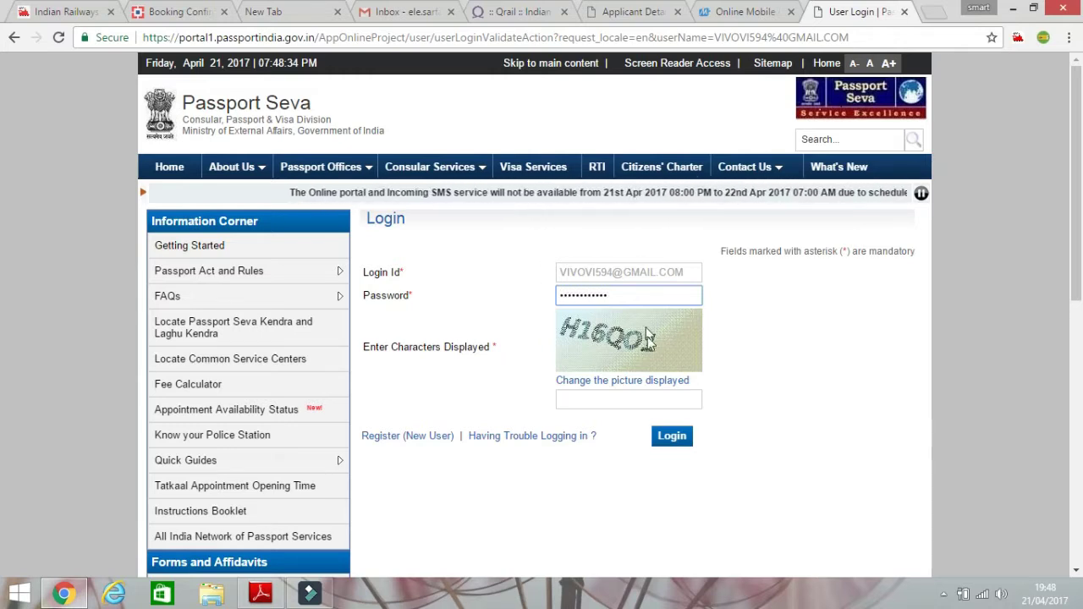
pyautogui.click(614, 399)
pyautogui.press('capslock')
pyautogui.write('H16Q0')
pyautogui.press('BackSpace')
pyautogui.write('O1')
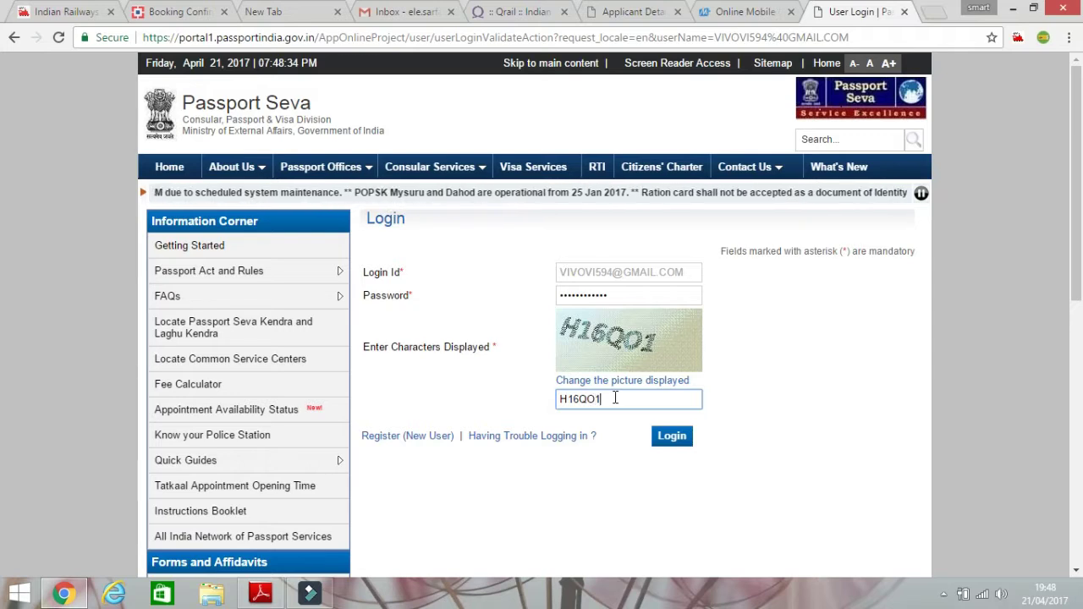
pyautogui.click(677, 437)
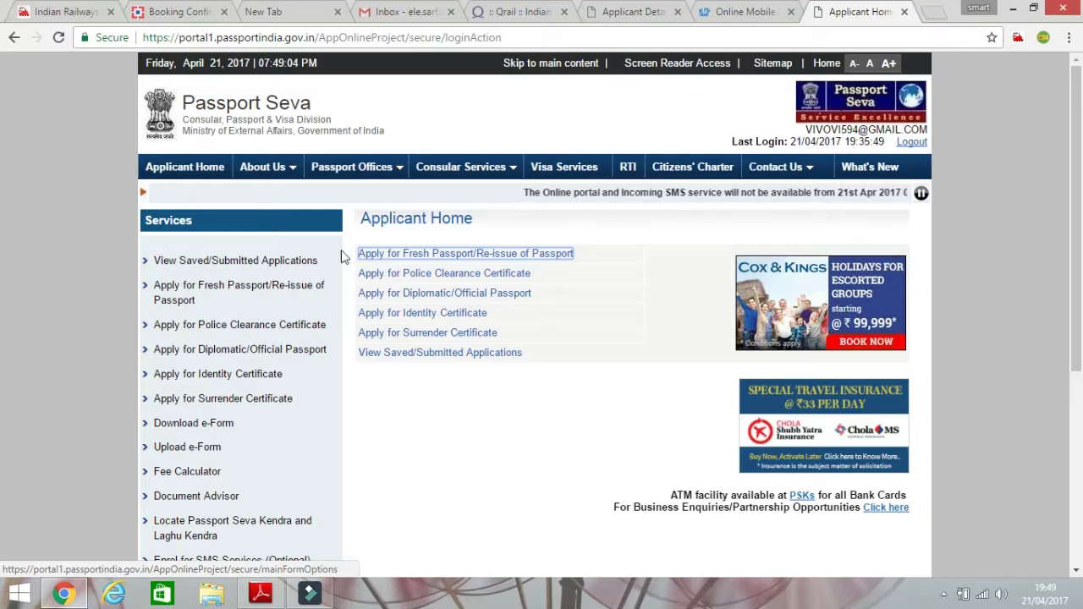
# Choose Apply for Fresh Passport/Re-issue of Passport and open the online application form.
pyautogui.click(430, 258)
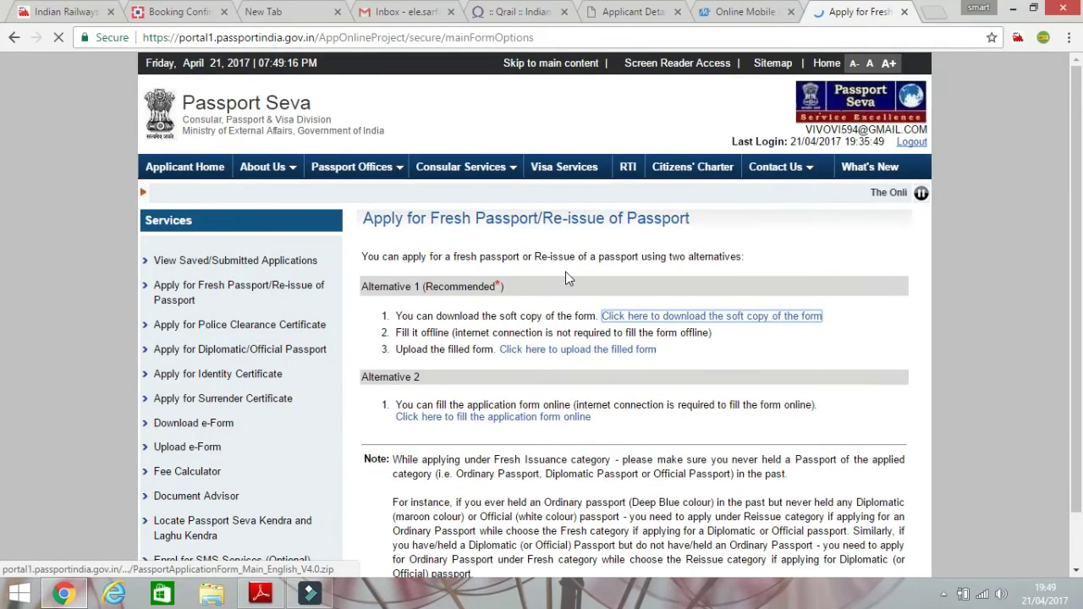
pyautogui.scroll(-1, 501, 346)
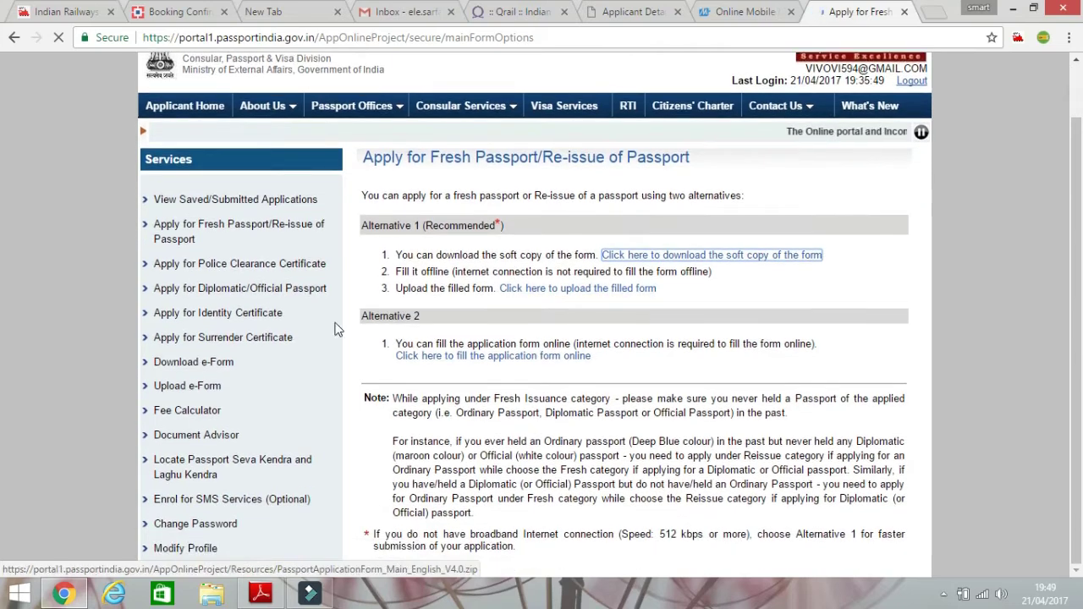
pyautogui.click(461, 360)
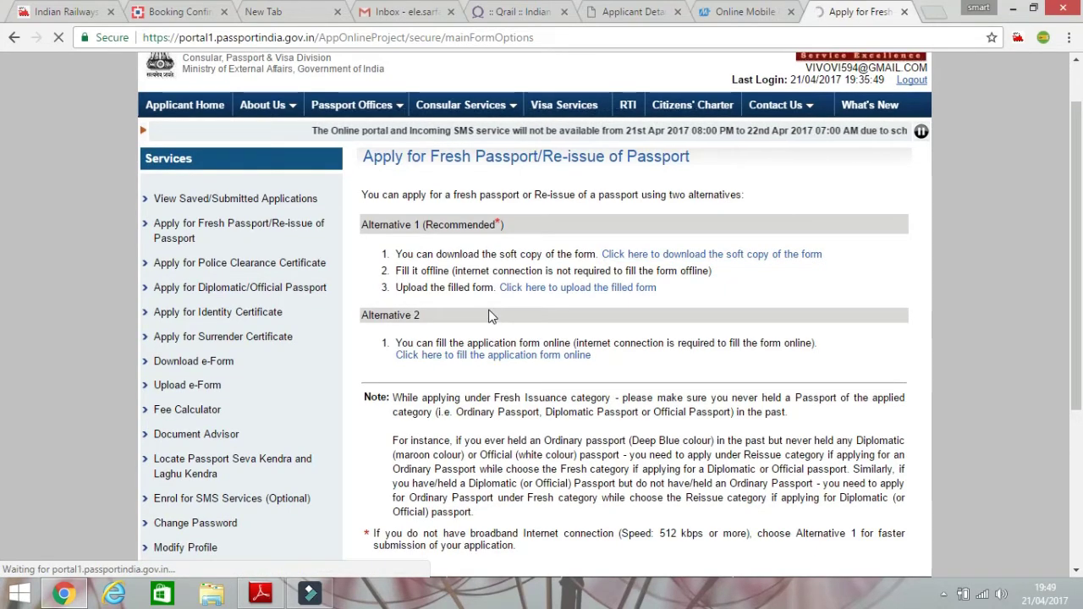
pyautogui.scroll(-2, 489, 319)
pyautogui.scroll(-3, 489, 316)
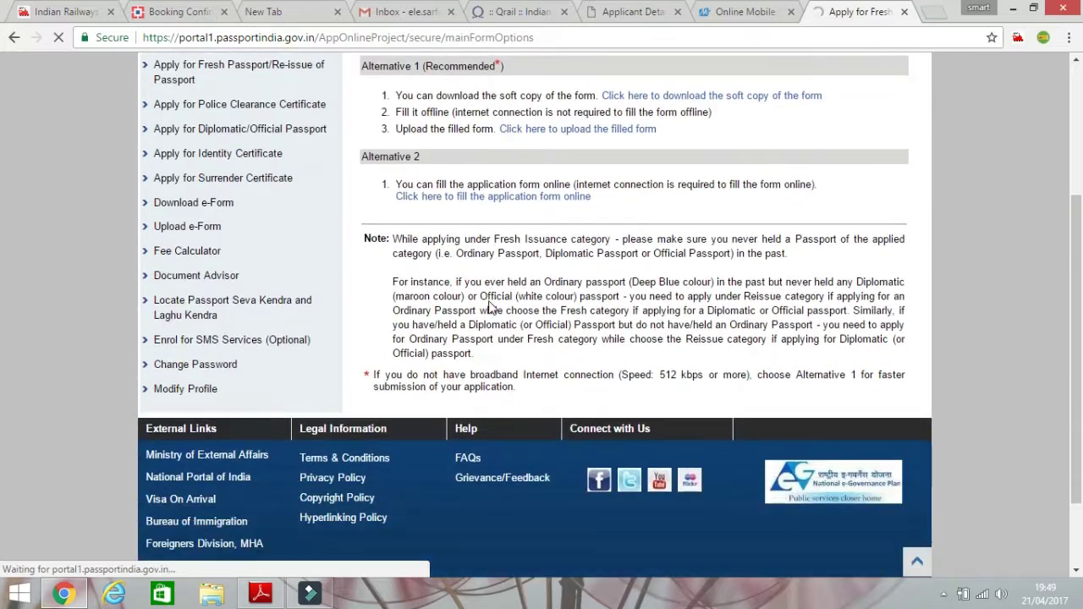
pyautogui.click(498, 195)
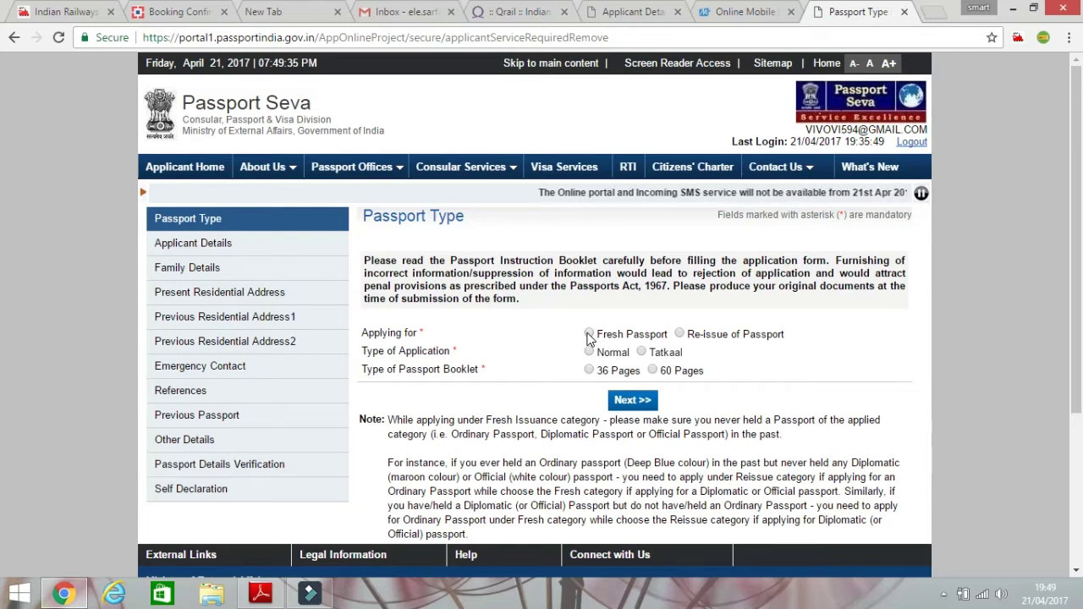
# Choose Fresh Passport, Normal application and a 36 Pages booklet, then go to Applicant Details.
pyautogui.click(589, 335)
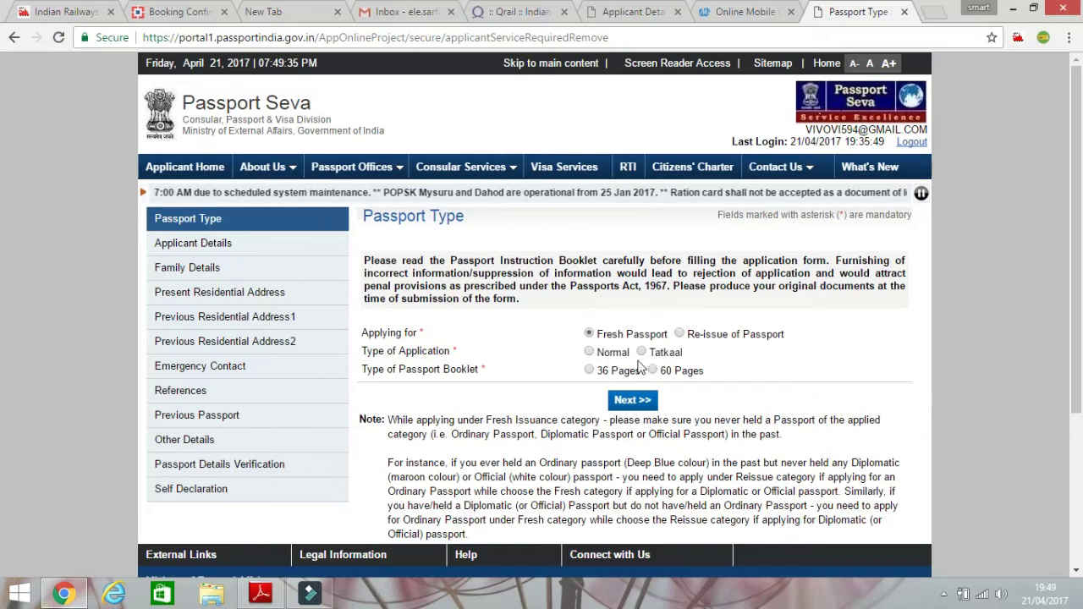
pyautogui.click(593, 354)
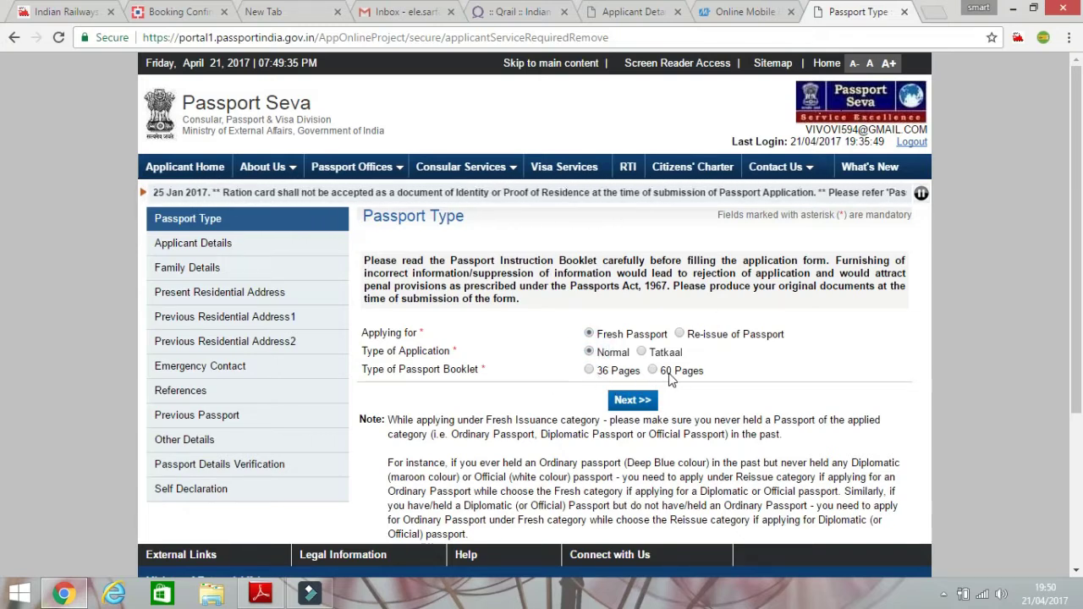
pyautogui.click(589, 372)
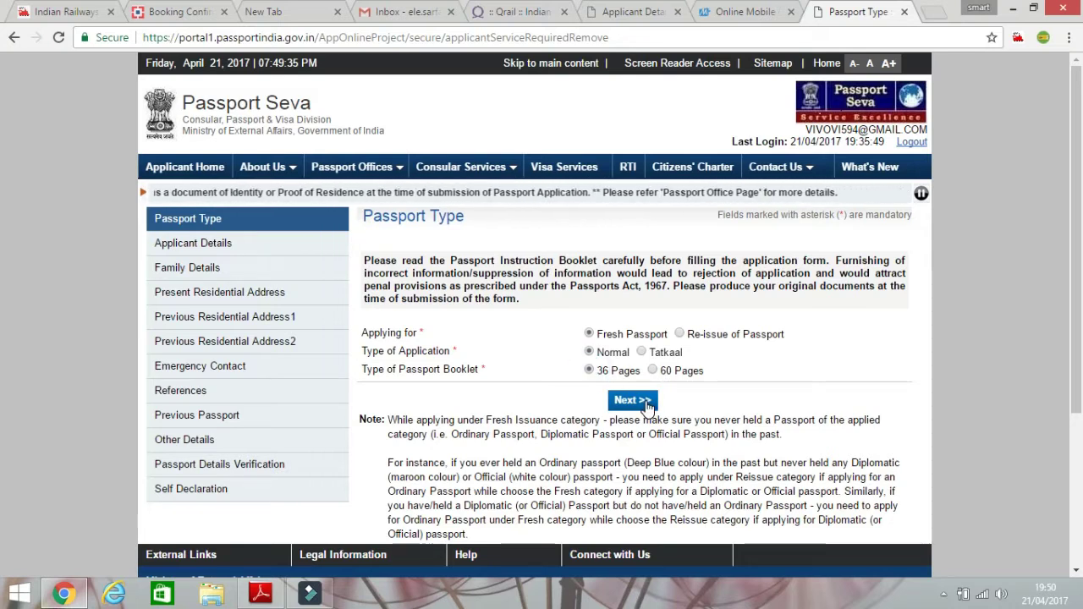
pyautogui.click(645, 405)
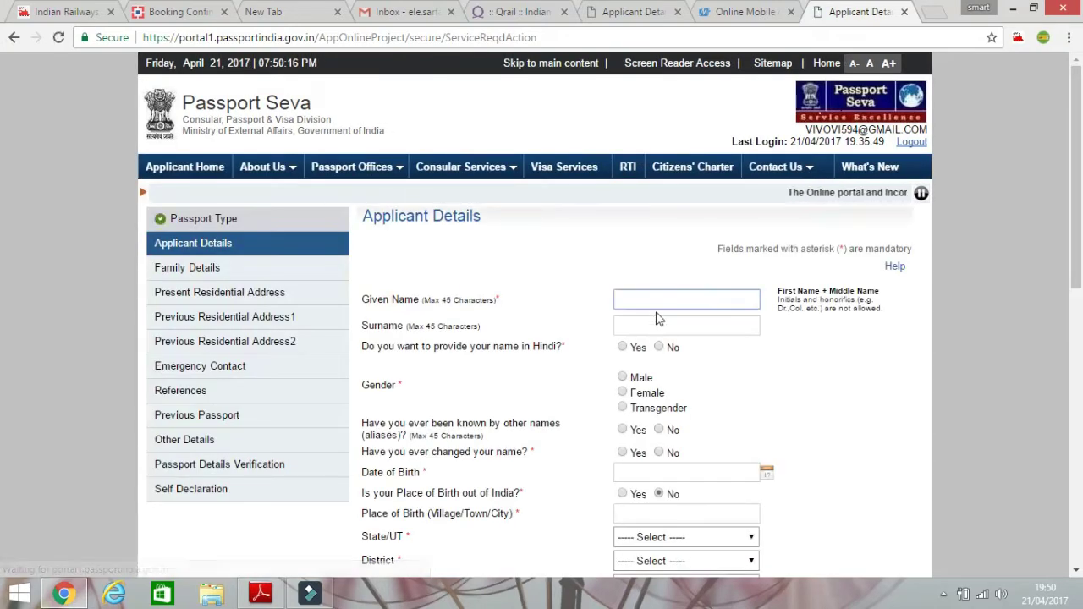
# Enter the applicant's given name and surname.
pyautogui.click(657, 307)
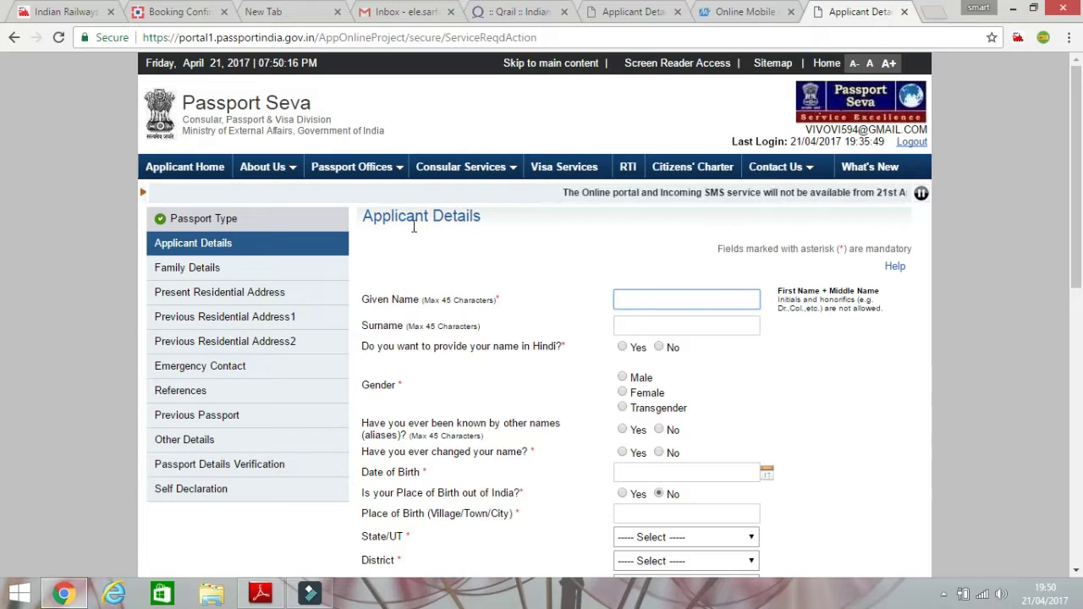
pyautogui.moveTo(392, 220); pyautogui.dragTo(474, 233)
pyautogui.click(634, 293)
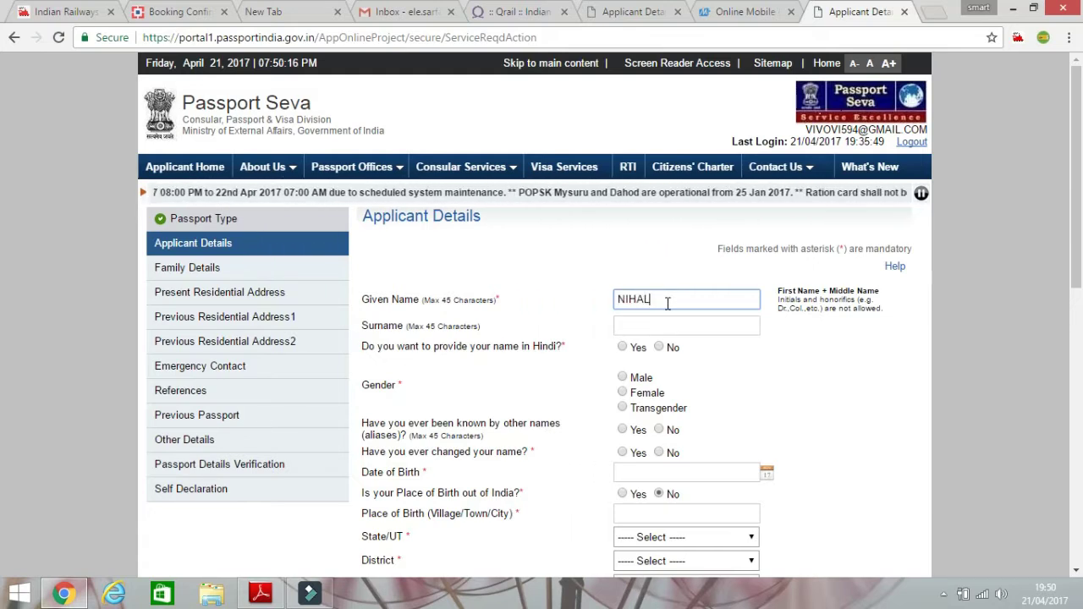
pyautogui.press('Tab')
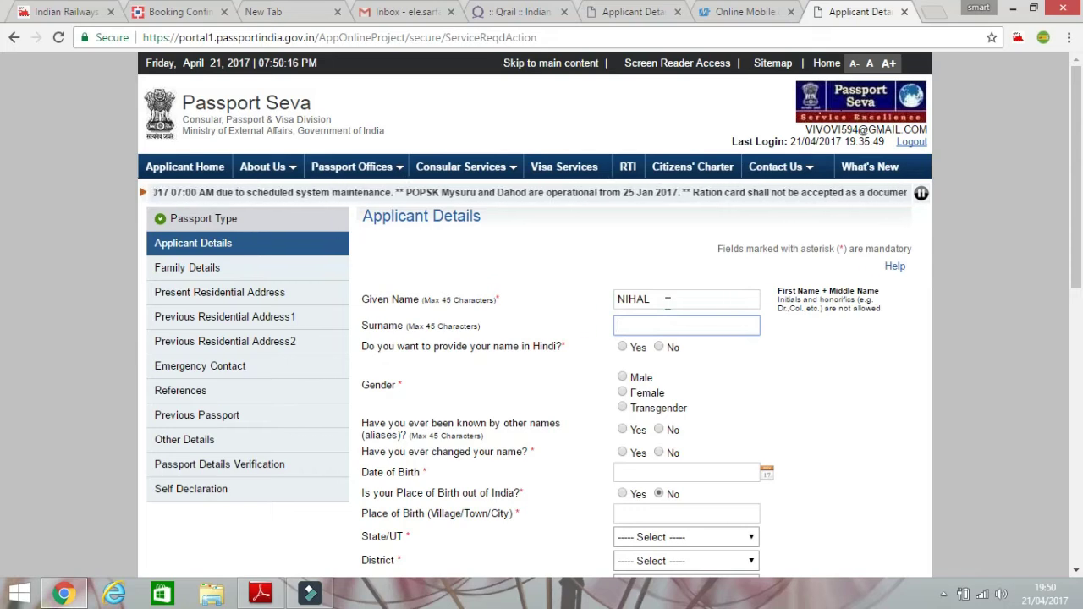
pyautogui.write('AHMED')
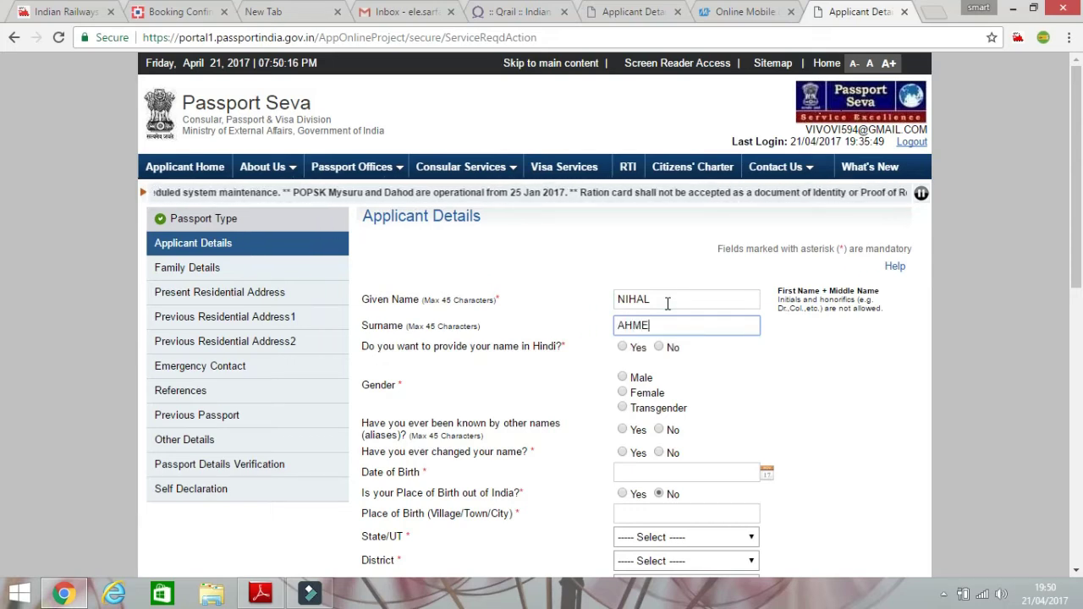
# Answer No for Hindi name, set gender to Male, and No for aliases and name change.
pyautogui.click(659, 348)
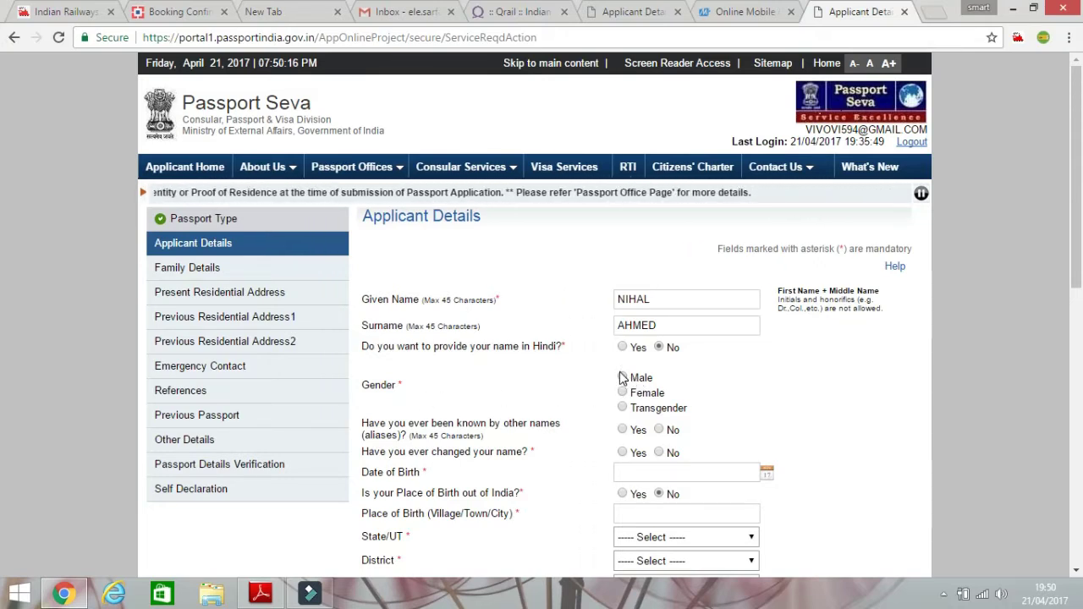
pyautogui.click(623, 378)
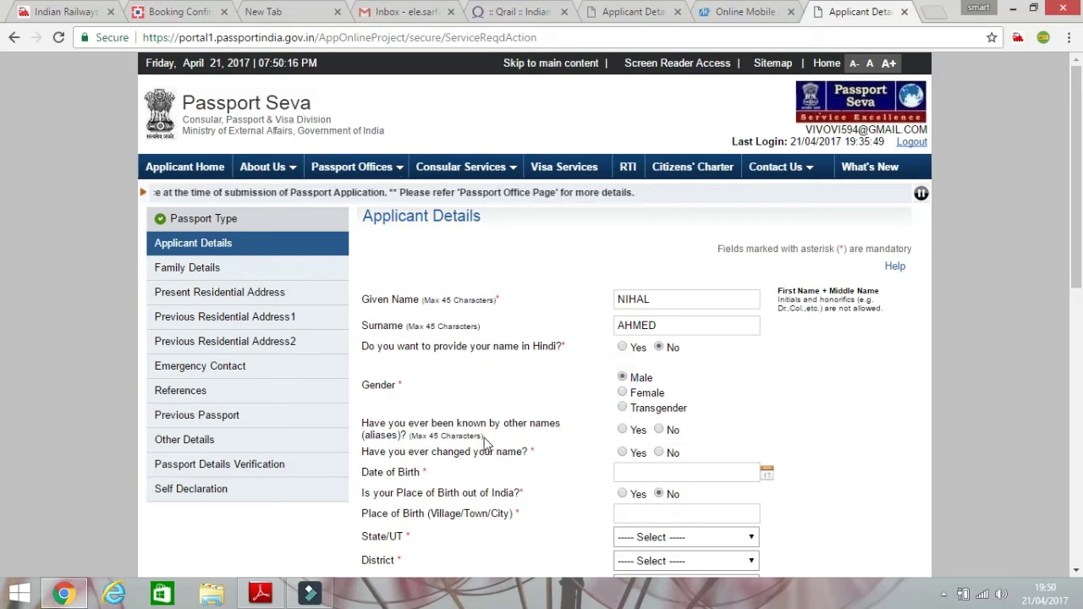
pyautogui.click(659, 431)
pyautogui.click(658, 452)
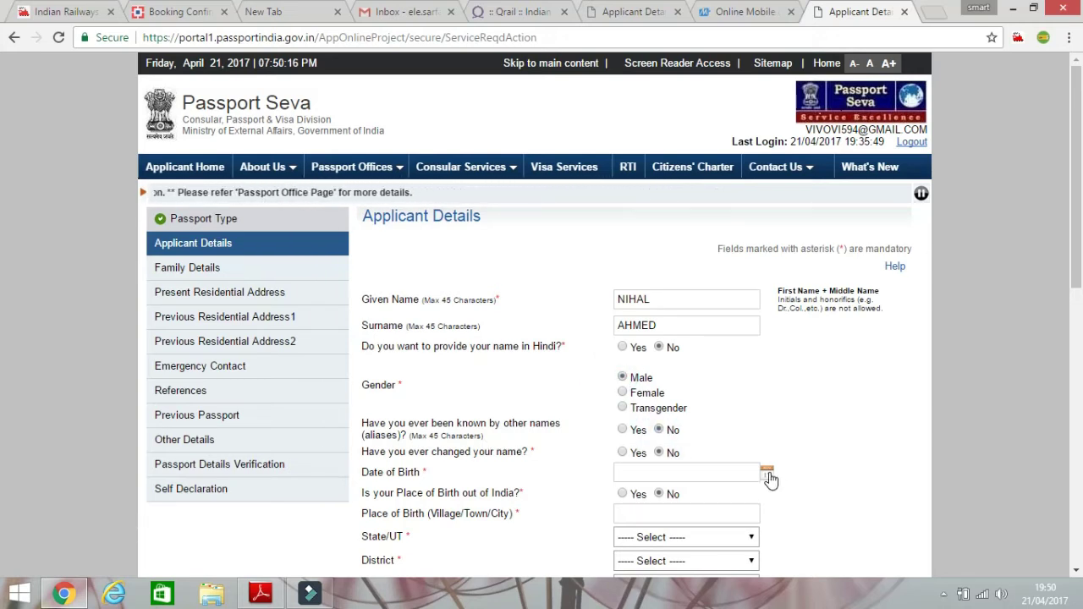
pyautogui.click(766, 473)
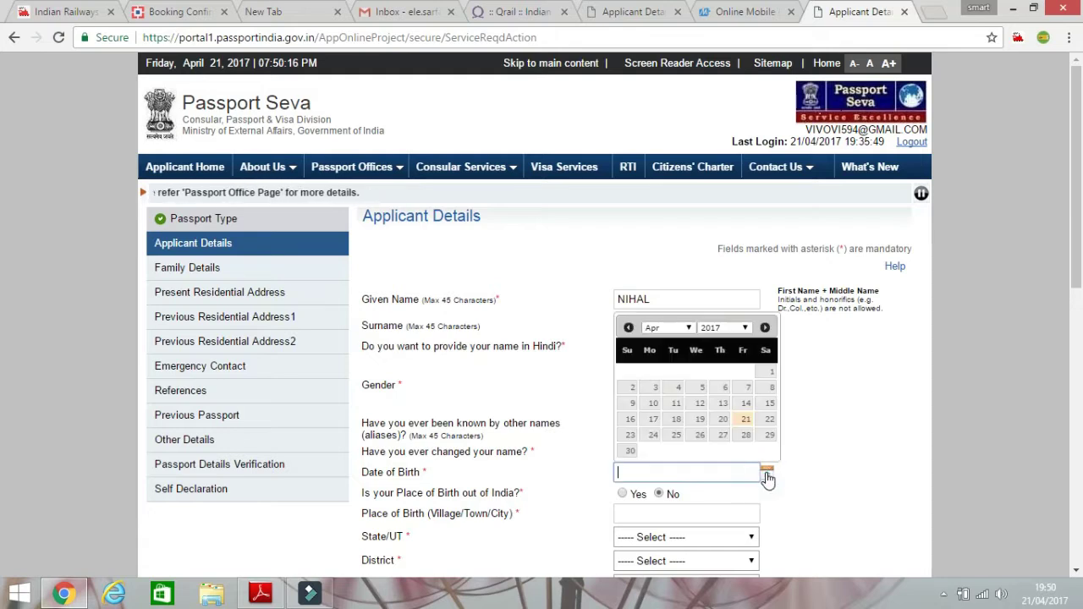
pyautogui.click(746, 327)
pyautogui.scroll(-5, 714, 449)
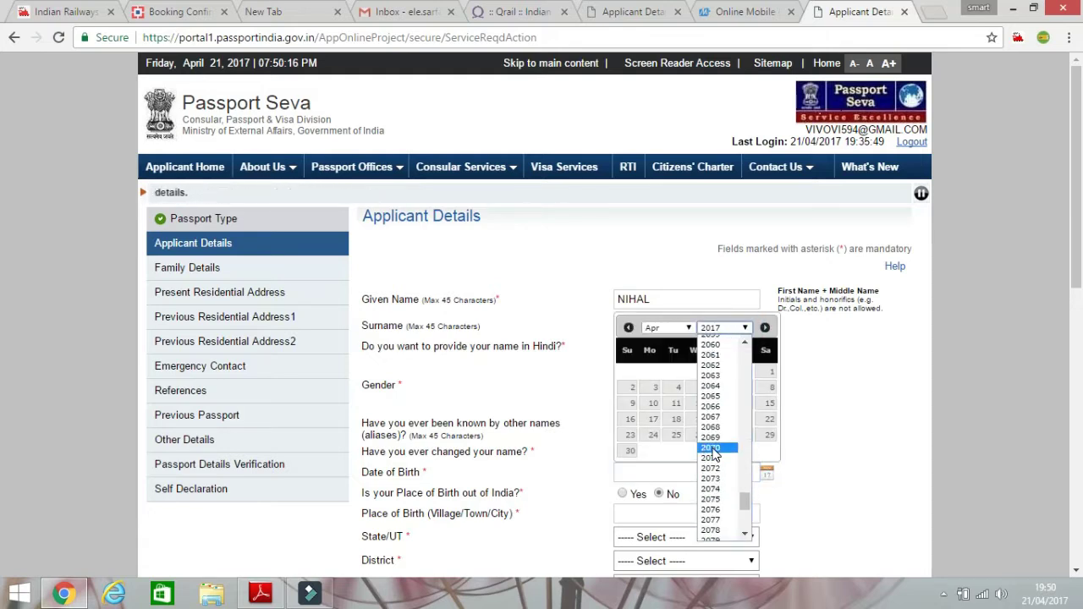
pyautogui.scroll(6, 715, 451)
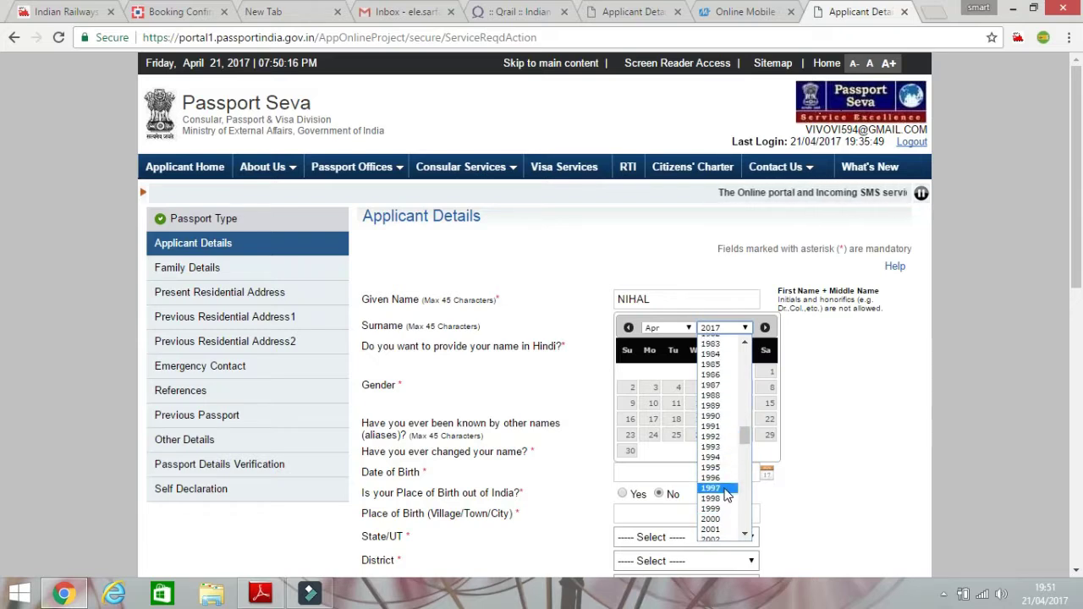
pyautogui.scroll(-2, 723, 487)
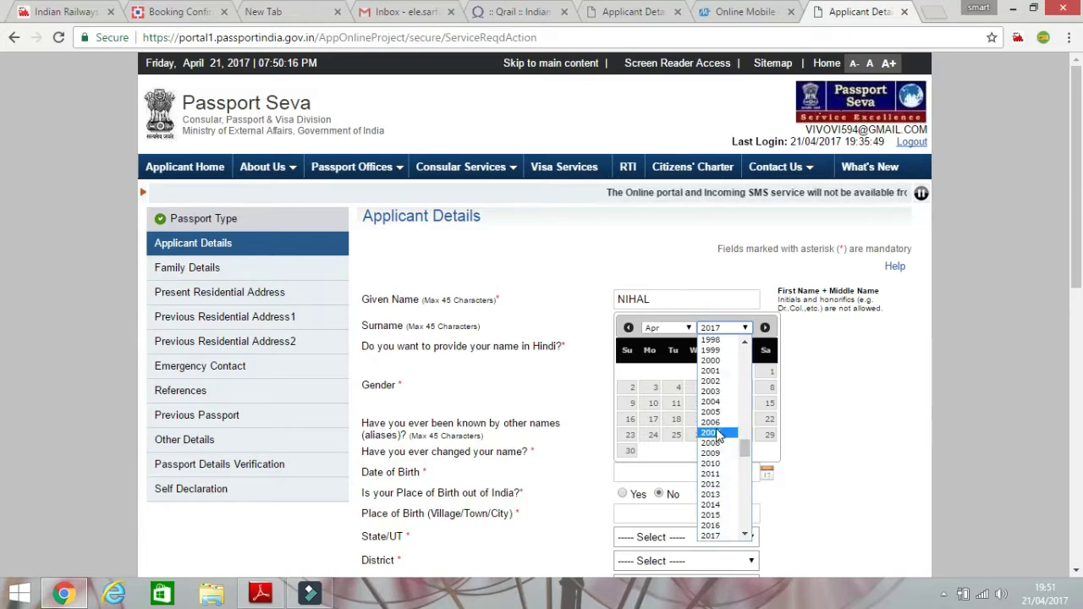
pyautogui.scroll(2, 718, 457)
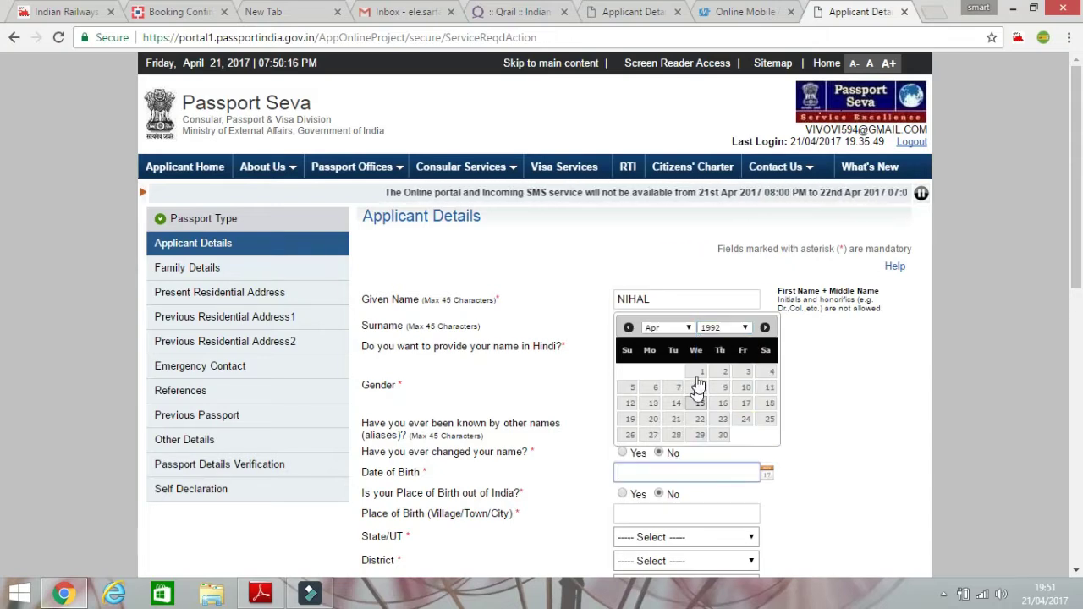
pyautogui.click(668, 327)
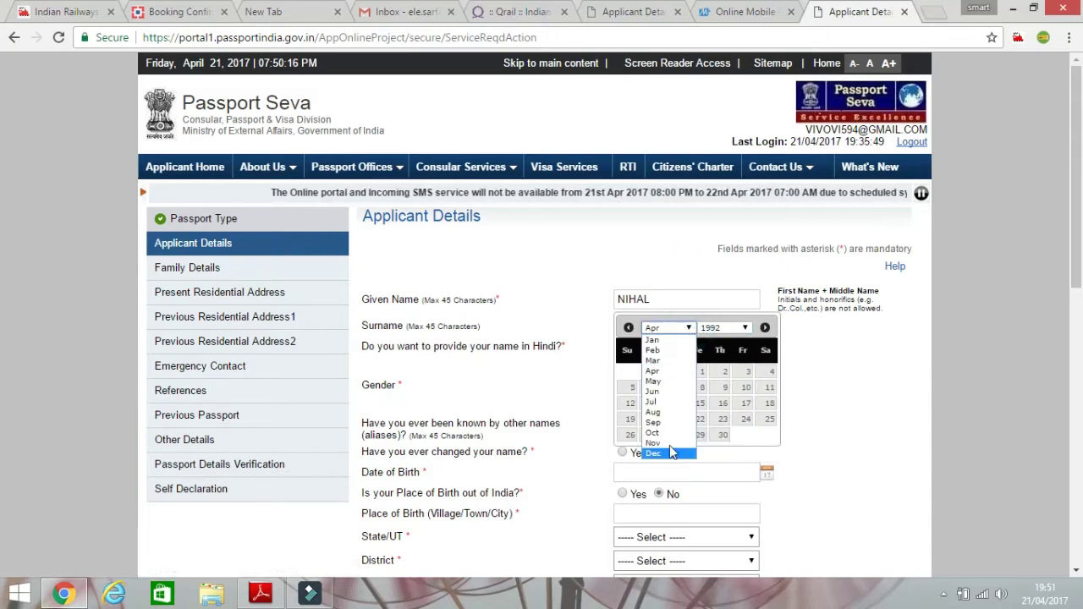
pyautogui.click(655, 443)
pyautogui.click(635, 376)
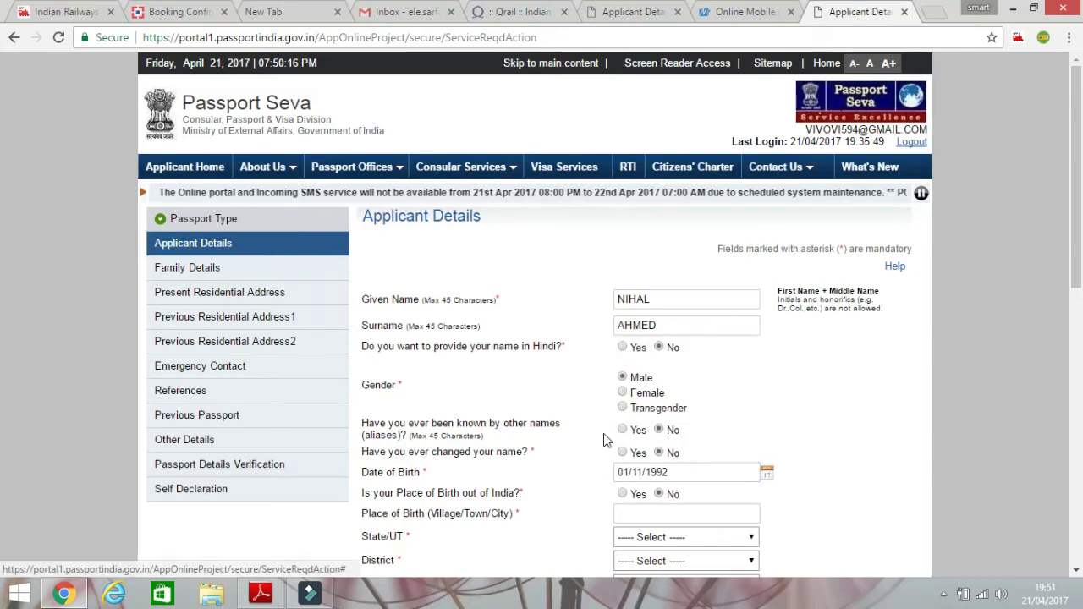
pyautogui.scroll(-1, 567, 440)
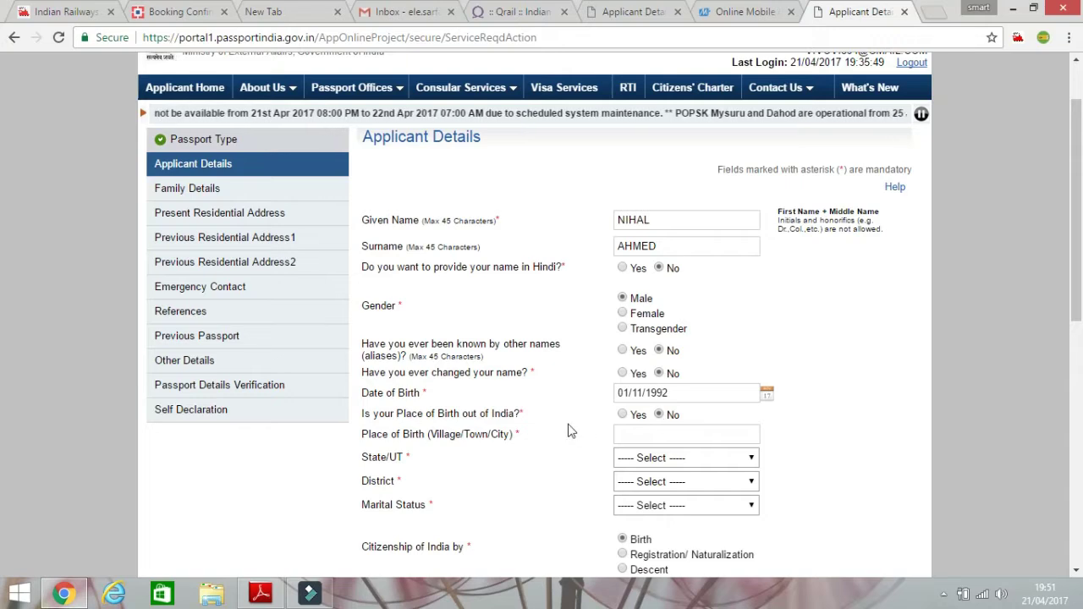
# Set place of birth to DELHI, state Delhi and district Central Delhi.
pyautogui.click(644, 434)
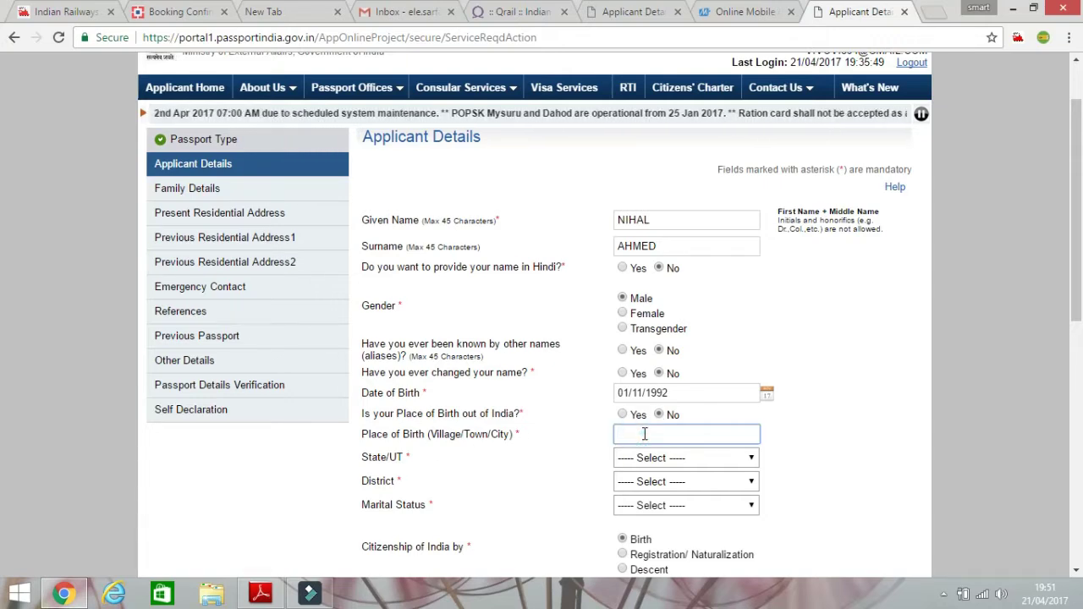
pyautogui.click(643, 434)
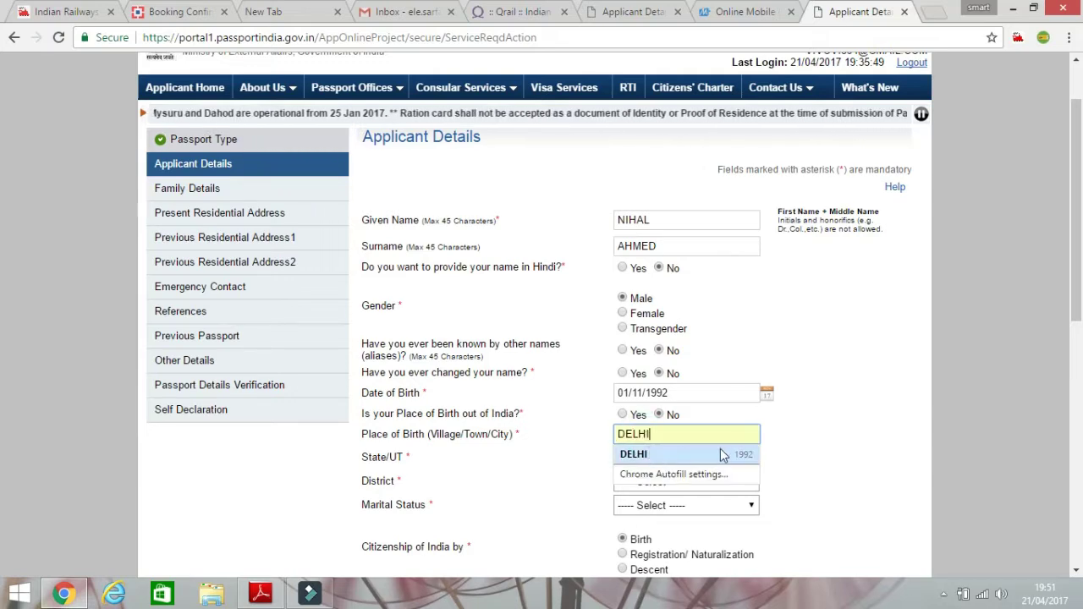
pyautogui.click(850, 466)
pyautogui.click(741, 458)
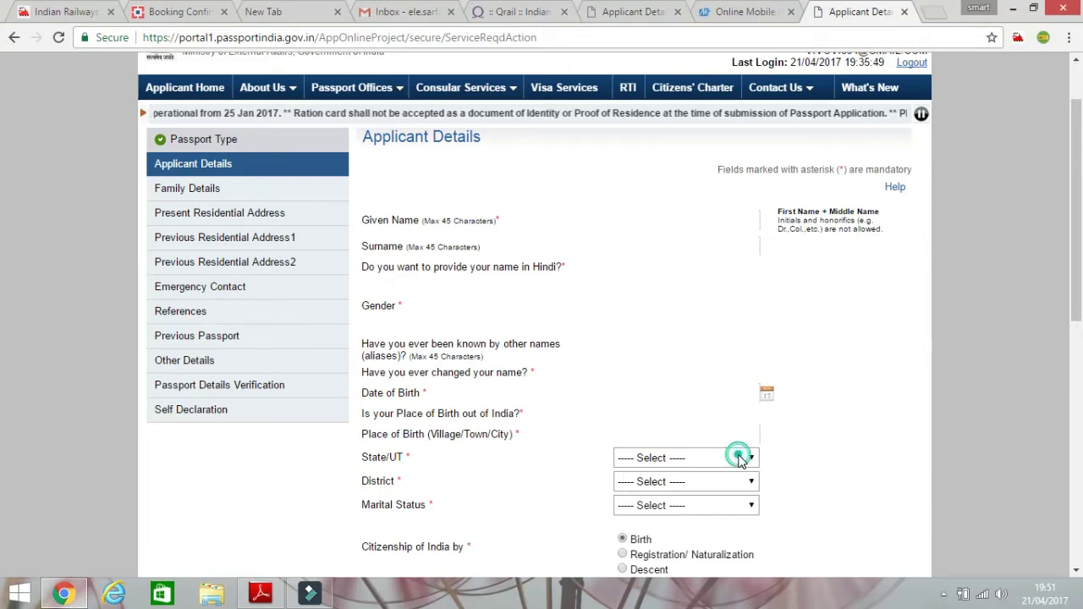
pyautogui.click(657, 327)
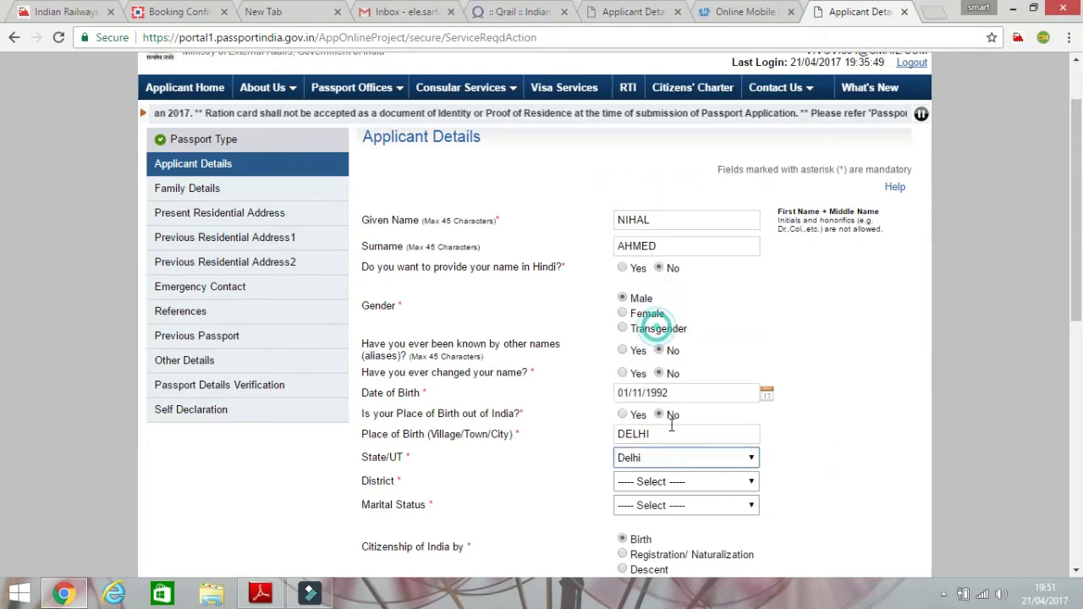
pyautogui.click(702, 489)
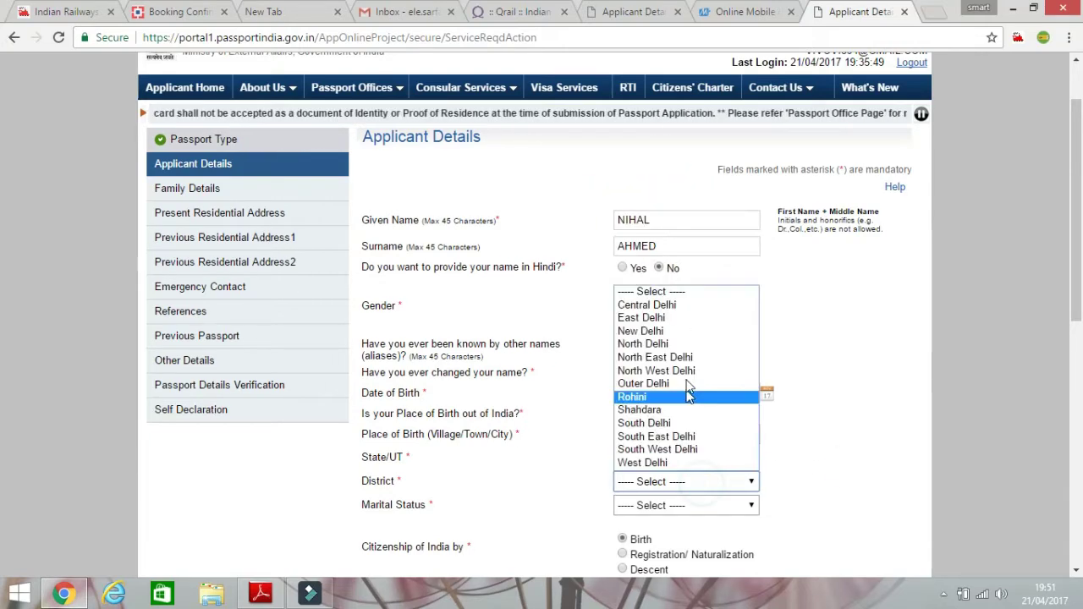
pyautogui.click(684, 306)
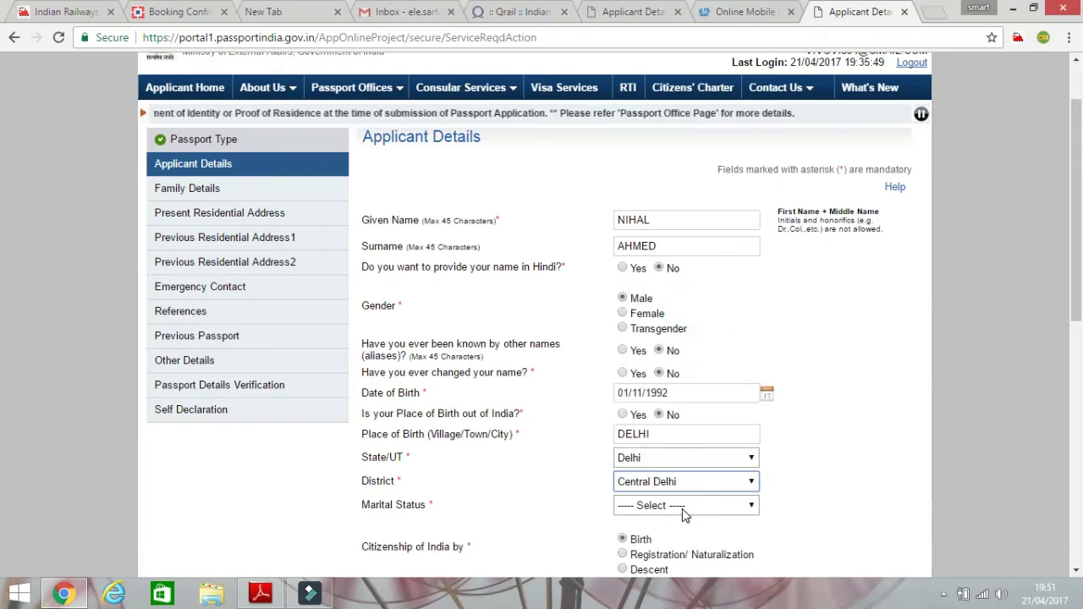
# Set marital status Single, employment Self Employed, and No for government-servant parent or spouse.
pyautogui.scroll(-1, 698, 466)
pyautogui.click(715, 427)
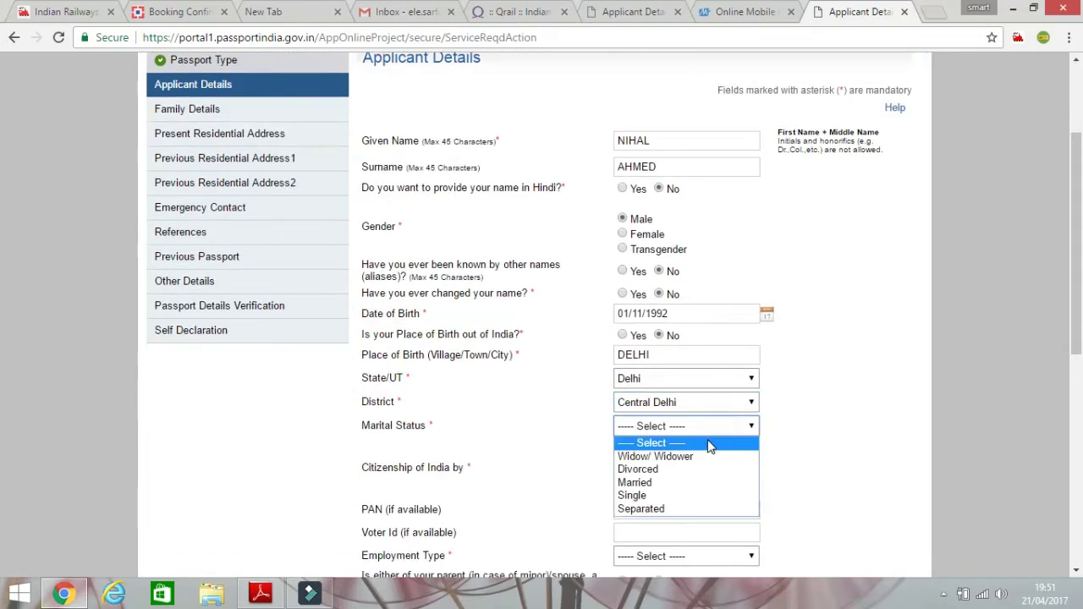
pyautogui.click(691, 495)
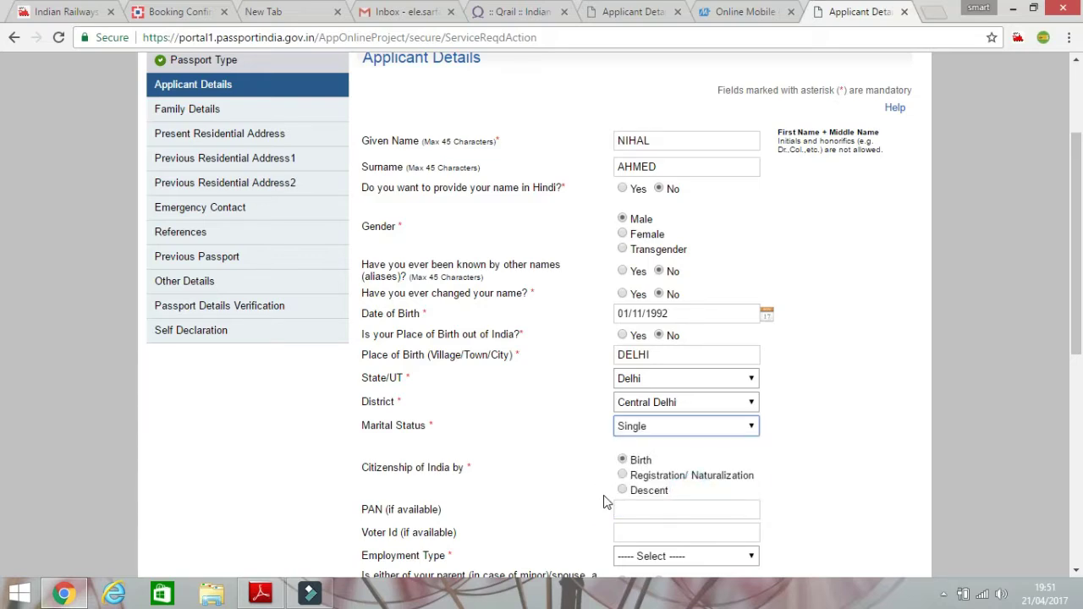
pyautogui.scroll(-1, 603, 501)
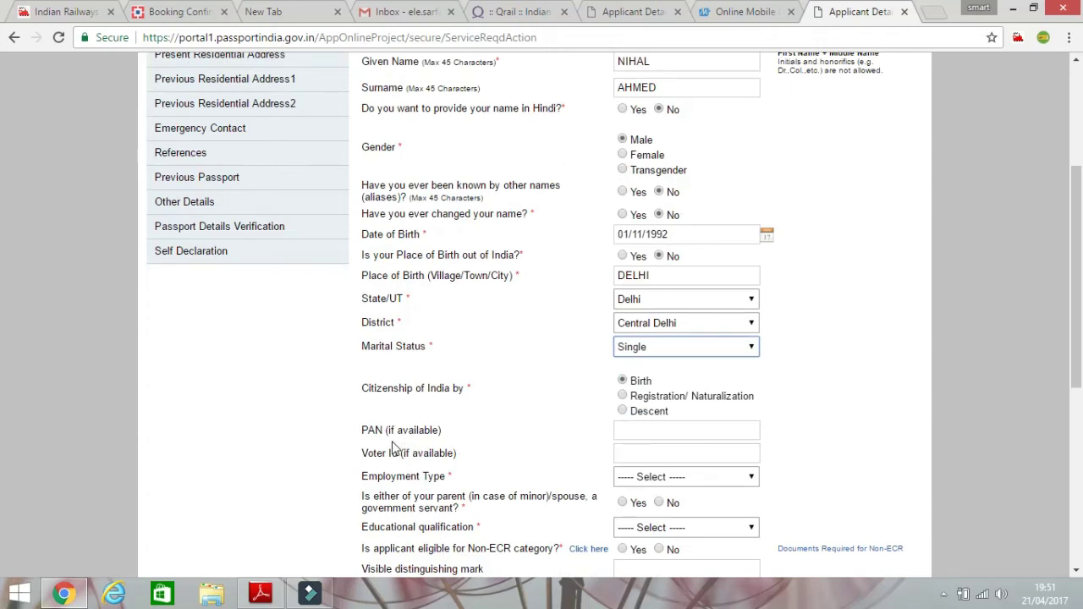
pyautogui.click(638, 435)
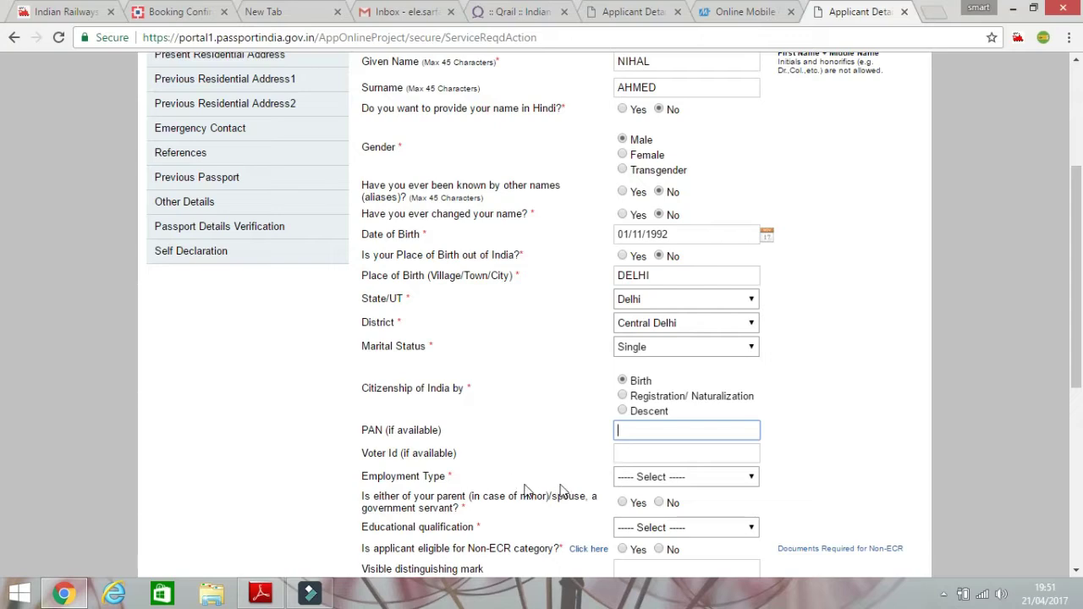
pyautogui.click(686, 475)
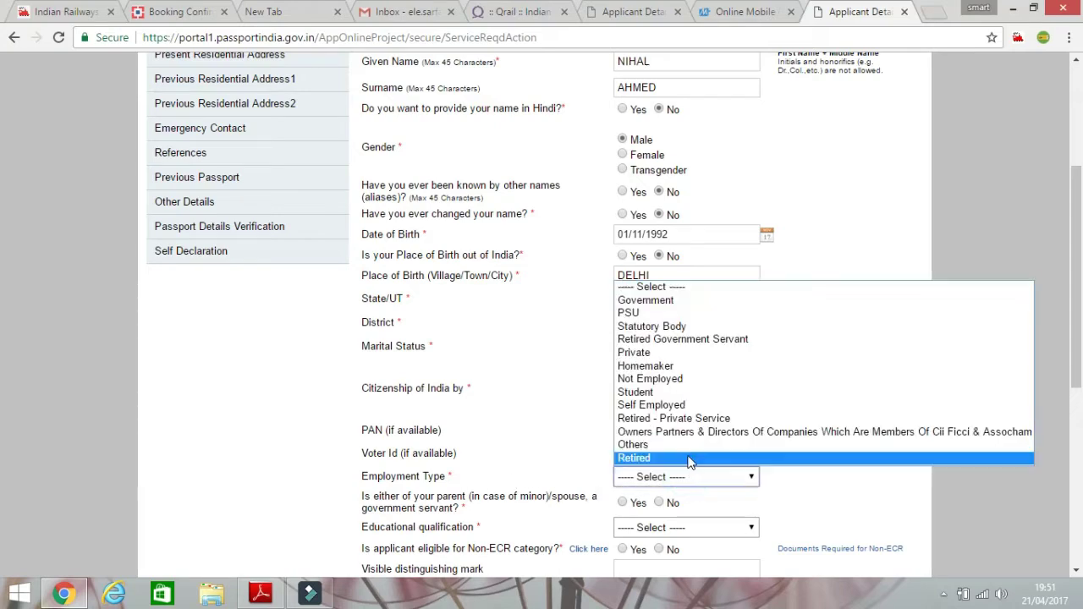
pyautogui.click(702, 406)
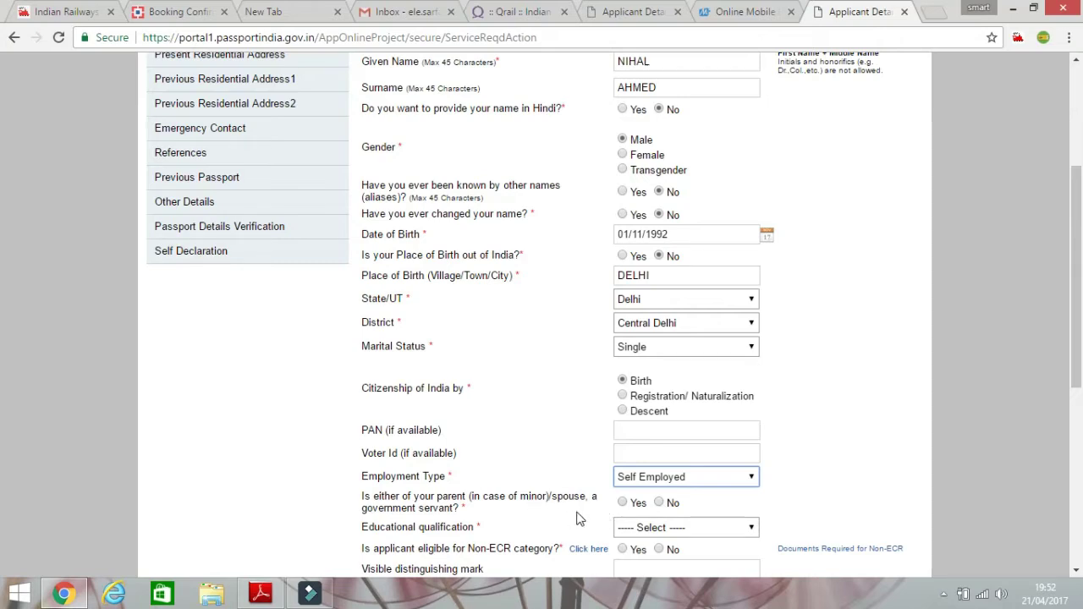
pyautogui.click(660, 504)
pyautogui.scroll(-2, 664, 502)
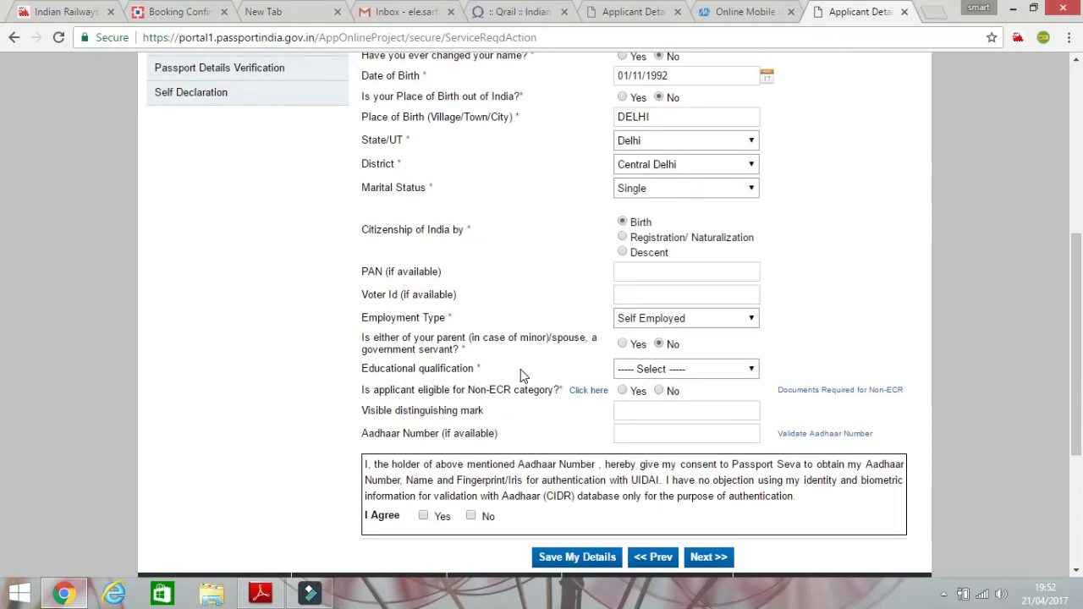
# Set education to 10th Pass And Above and fill the Aadhaar number from the saved entry.
pyautogui.click(719, 372)
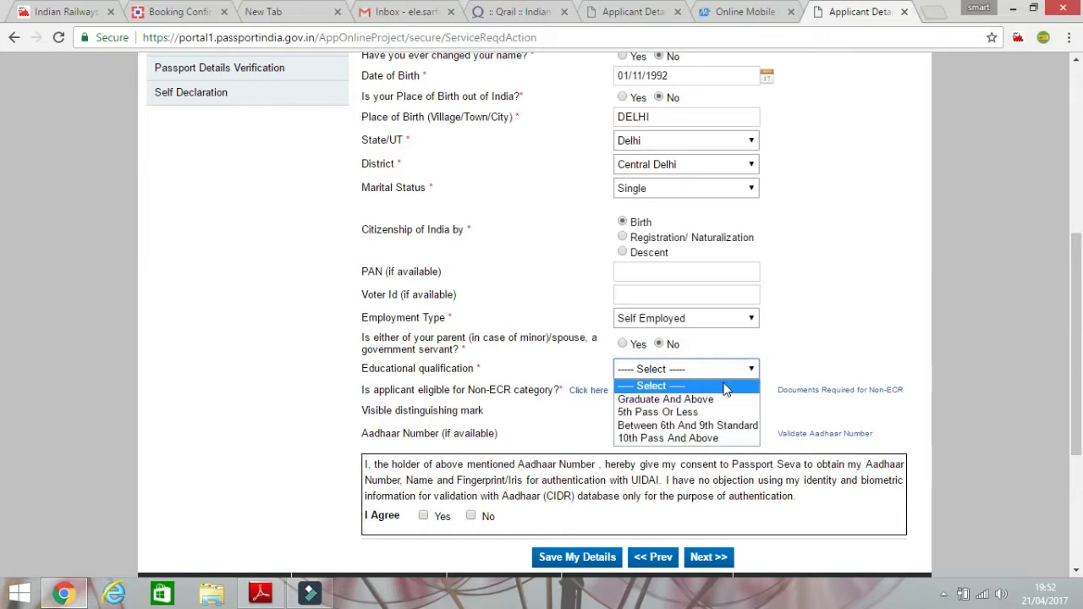
pyautogui.click(734, 440)
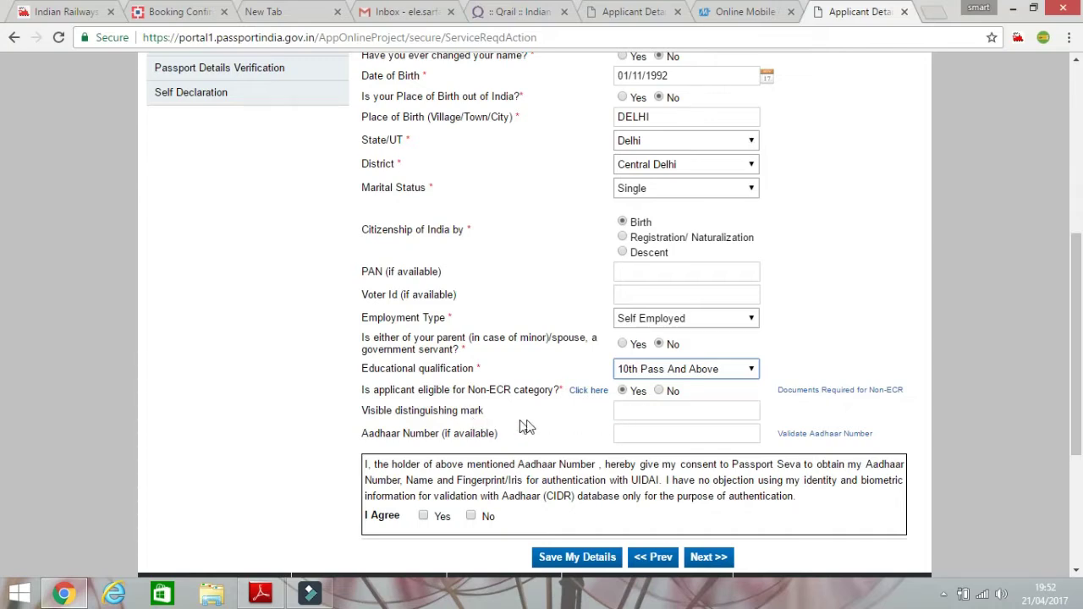
pyautogui.click(632, 410)
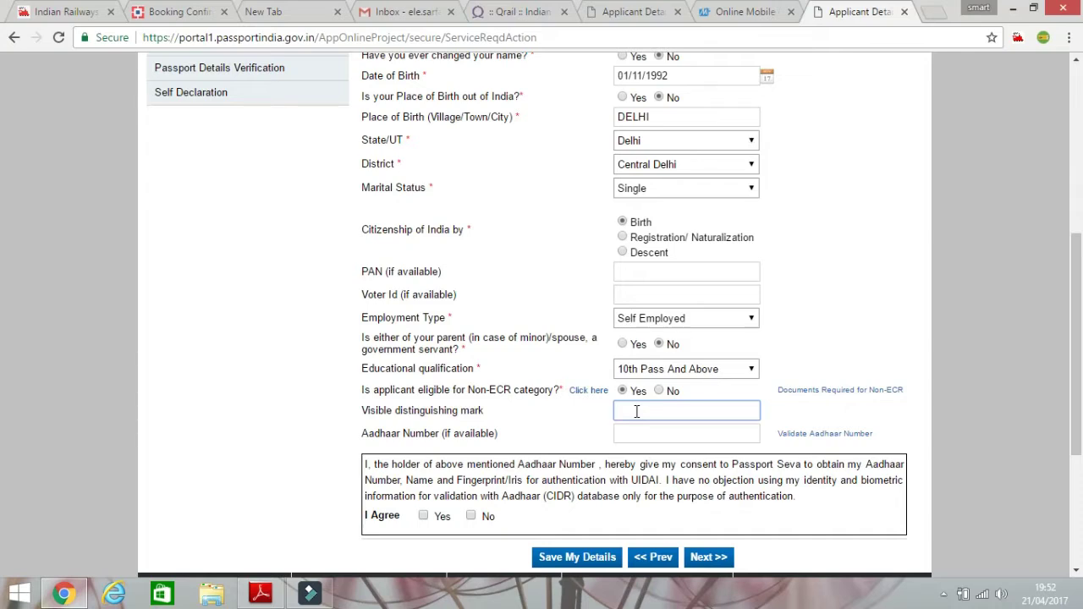
pyautogui.click(650, 433)
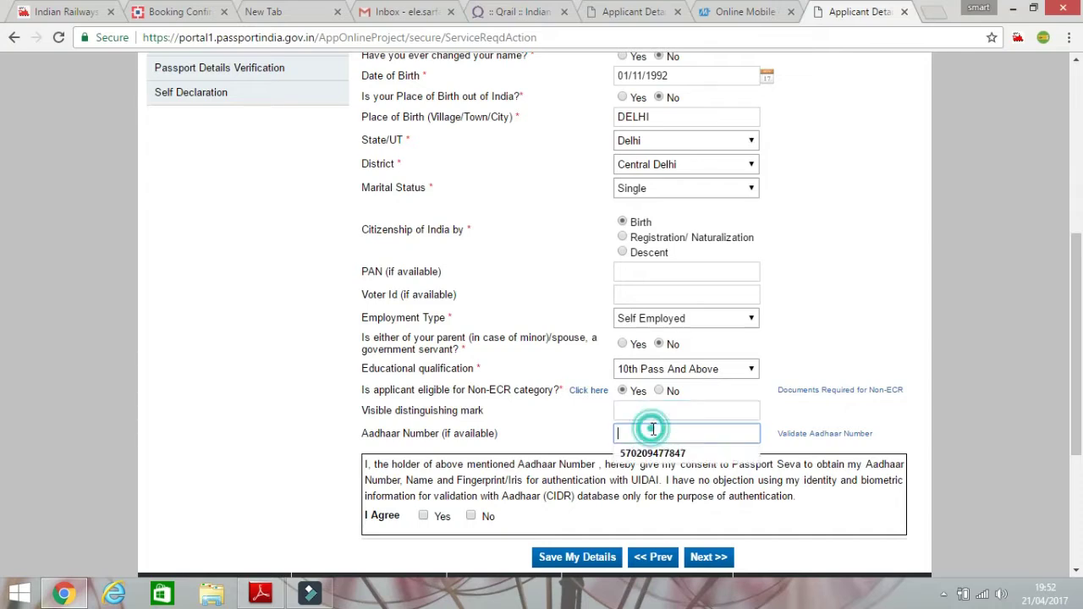
pyautogui.click(672, 451)
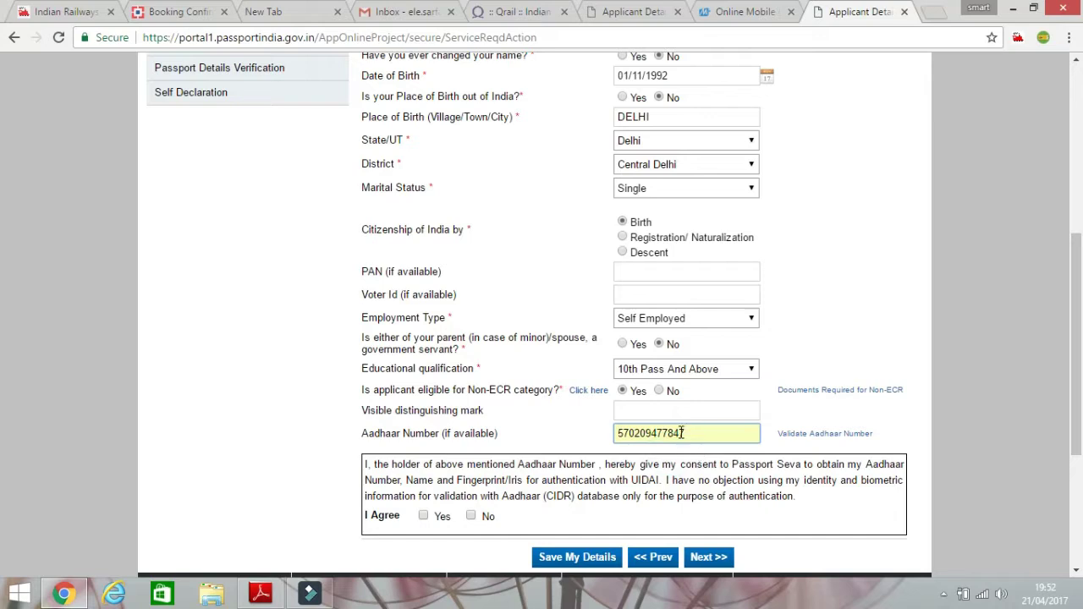
pyautogui.click(720, 430)
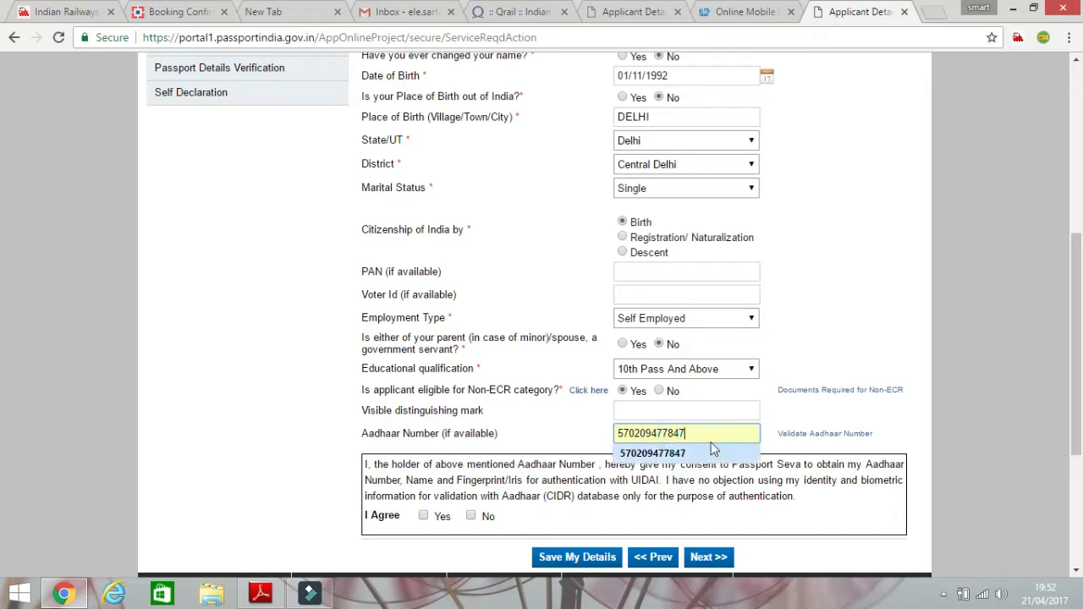
# Dismiss the Aadhaar warning, agree to the consent statement, and continue to Family Details.
pyautogui.click(716, 558)
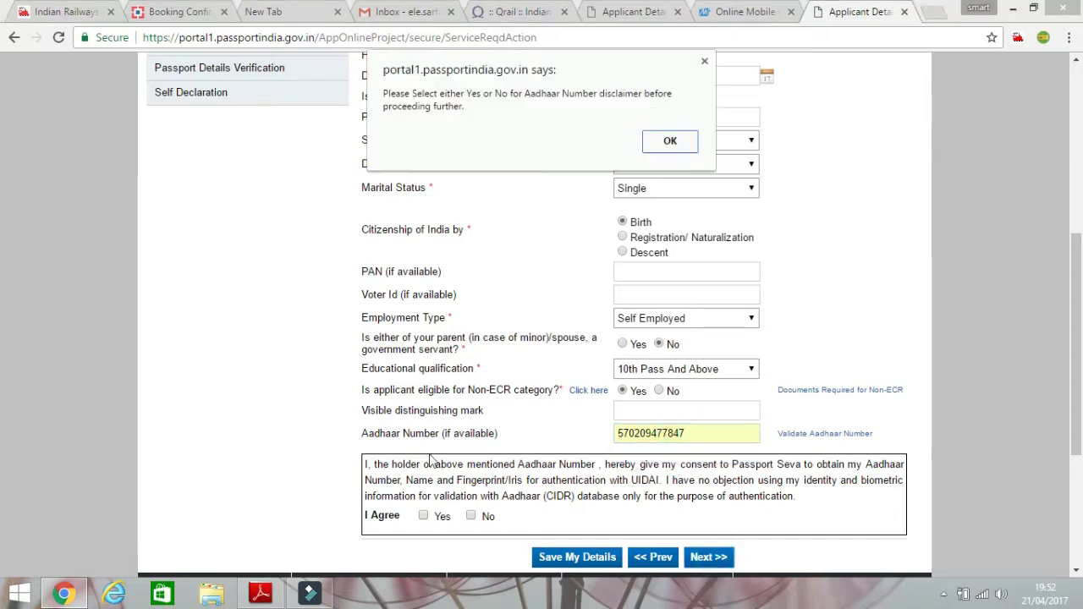
pyautogui.click(665, 141)
pyautogui.click(423, 515)
pyautogui.click(707, 557)
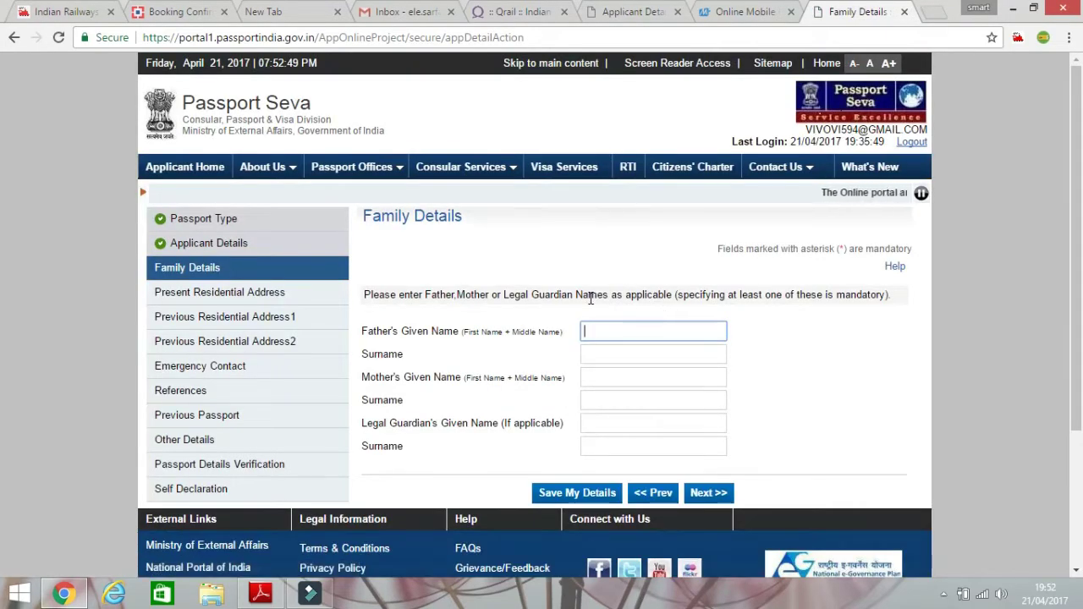
# Fill the father's and mother's given names and surnames from saved suggestions.
pyautogui.click(668, 334)
pyautogui.click(666, 346)
pyautogui.click(668, 354)
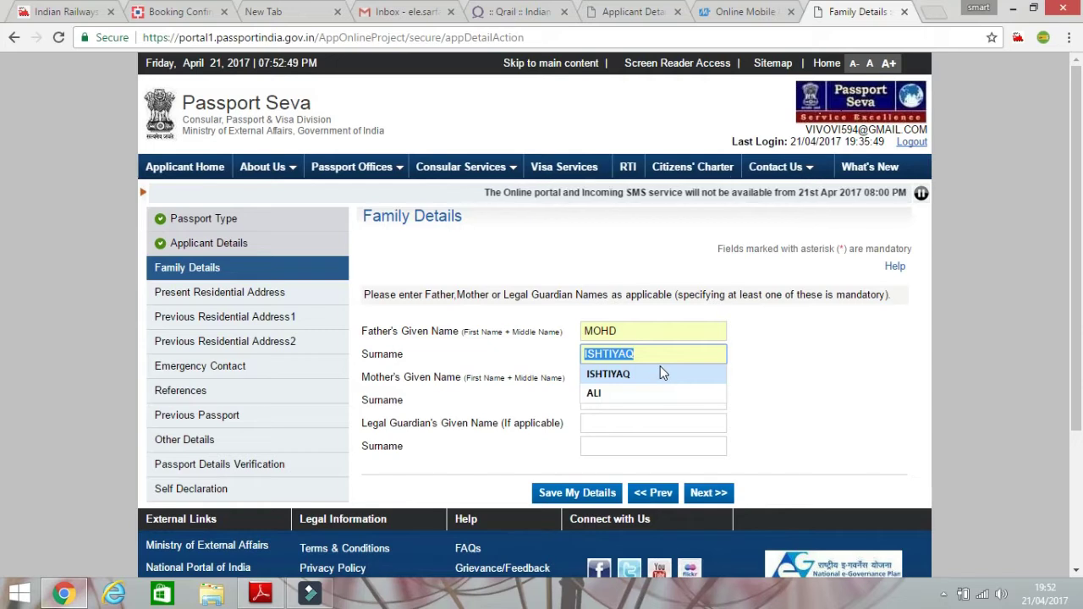
pyautogui.click(660, 367)
pyautogui.click(614, 376)
pyautogui.click(624, 394)
pyautogui.click(624, 395)
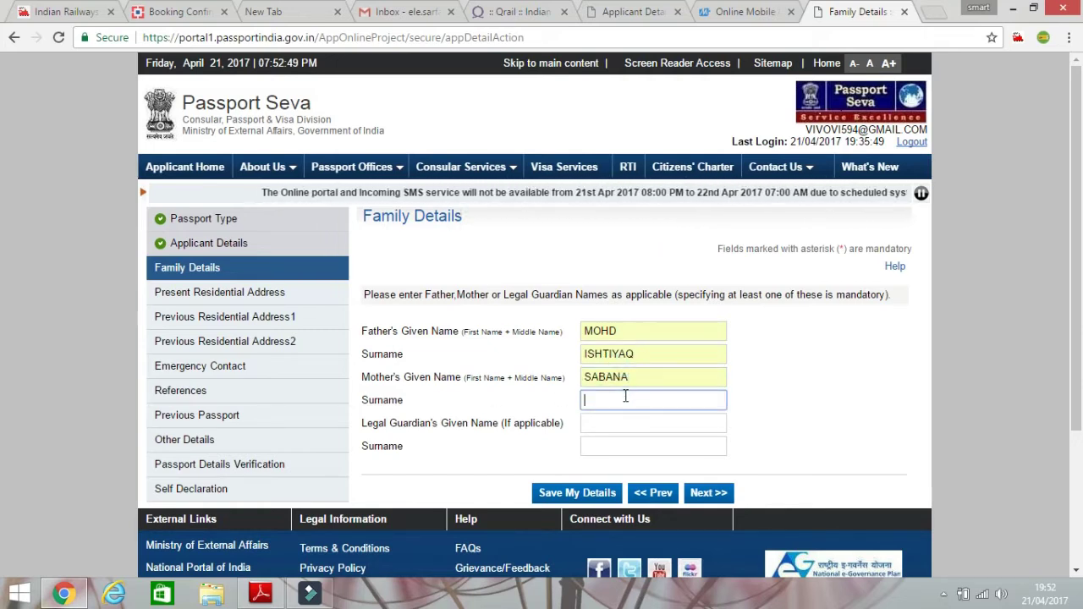
pyautogui.click(623, 415)
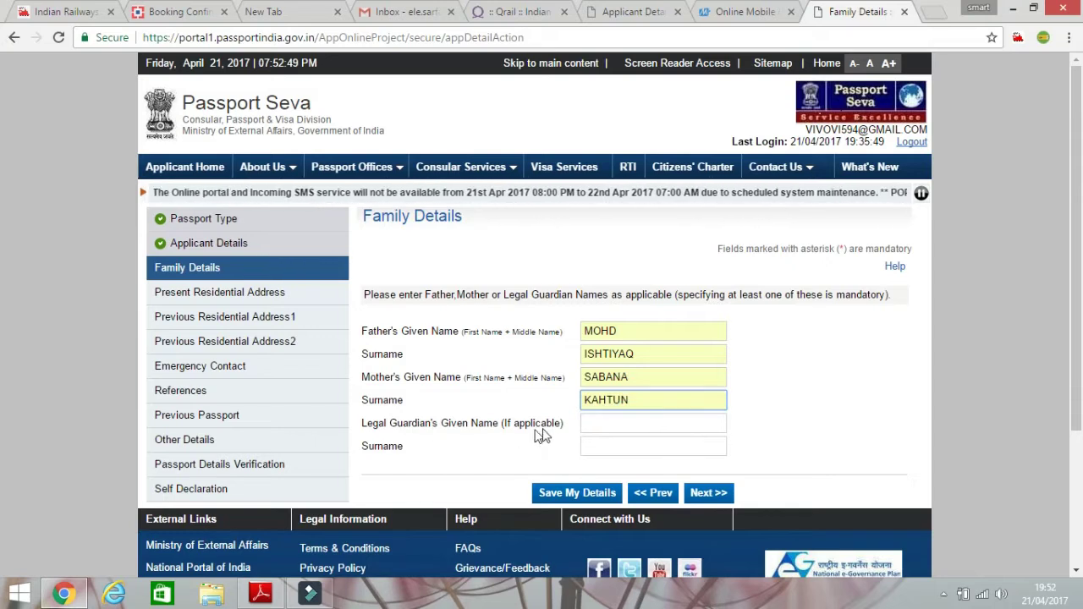
# Enter the legal guardian's given name and surname, then continue to the address section.
pyautogui.click(604, 427)
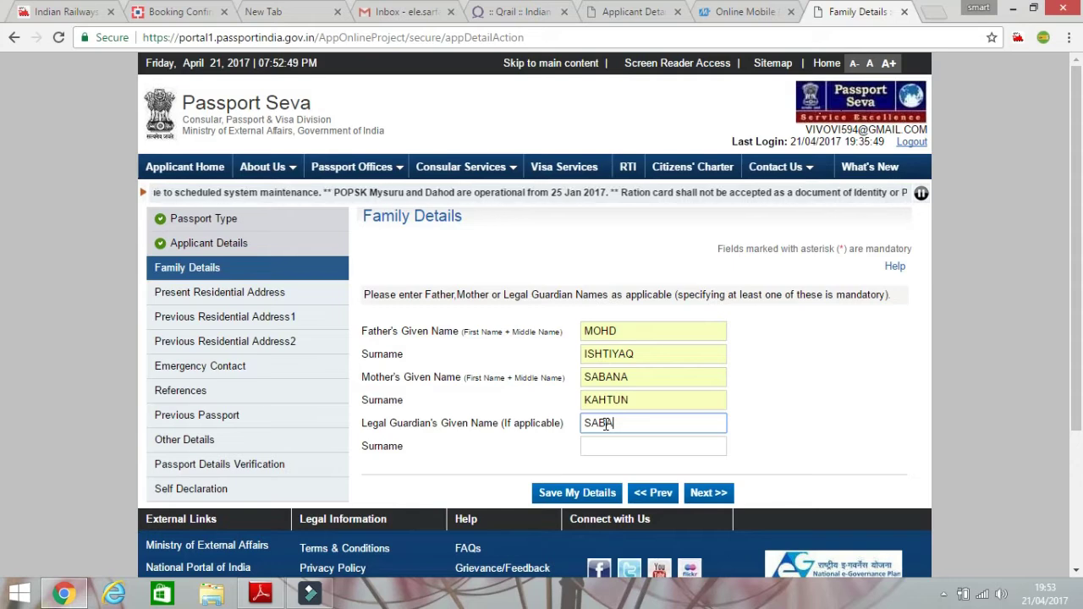
pyautogui.press('Tab')
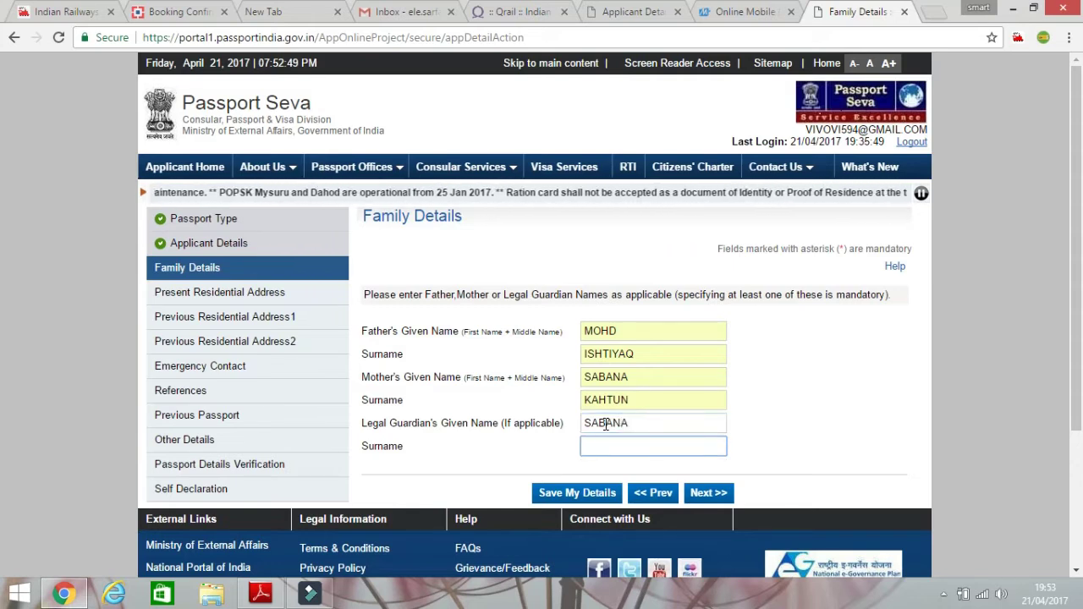
pyautogui.write('KHATUN')
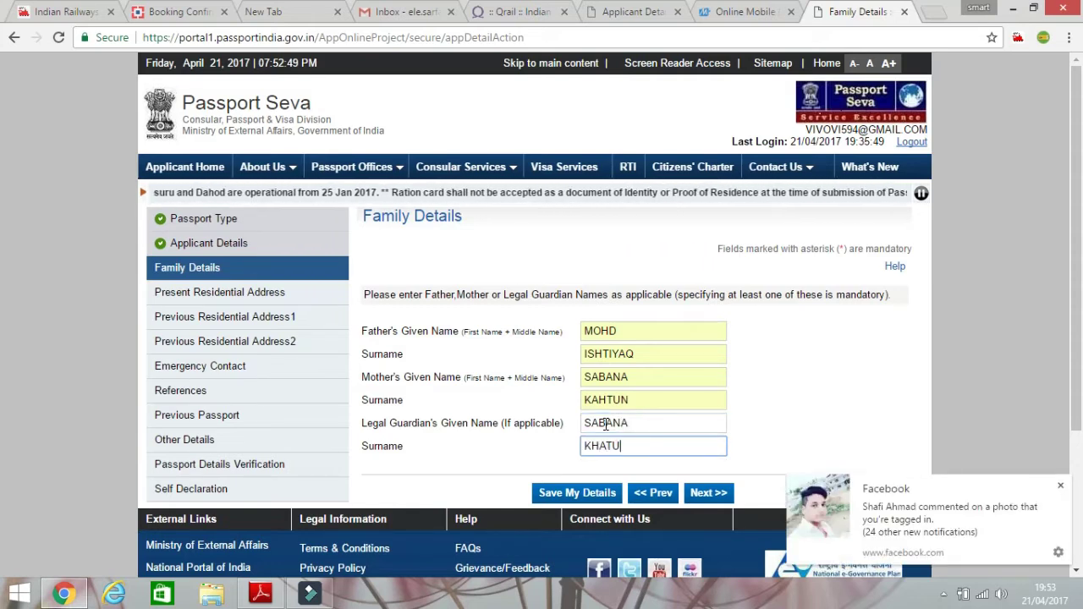
pyautogui.click(1060, 489)
pyautogui.click(708, 492)
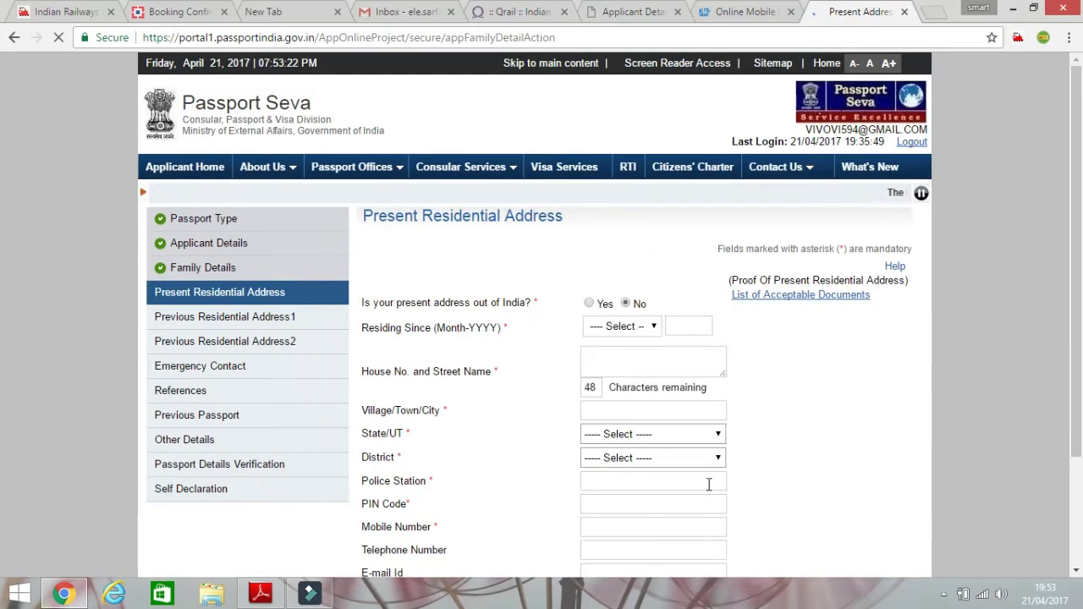
# Set residing since January 1992 and fill the street, city and state from the saved address.
pyautogui.click(642, 330)
pyautogui.click(643, 362)
pyautogui.click(674, 328)
pyautogui.write('1992')
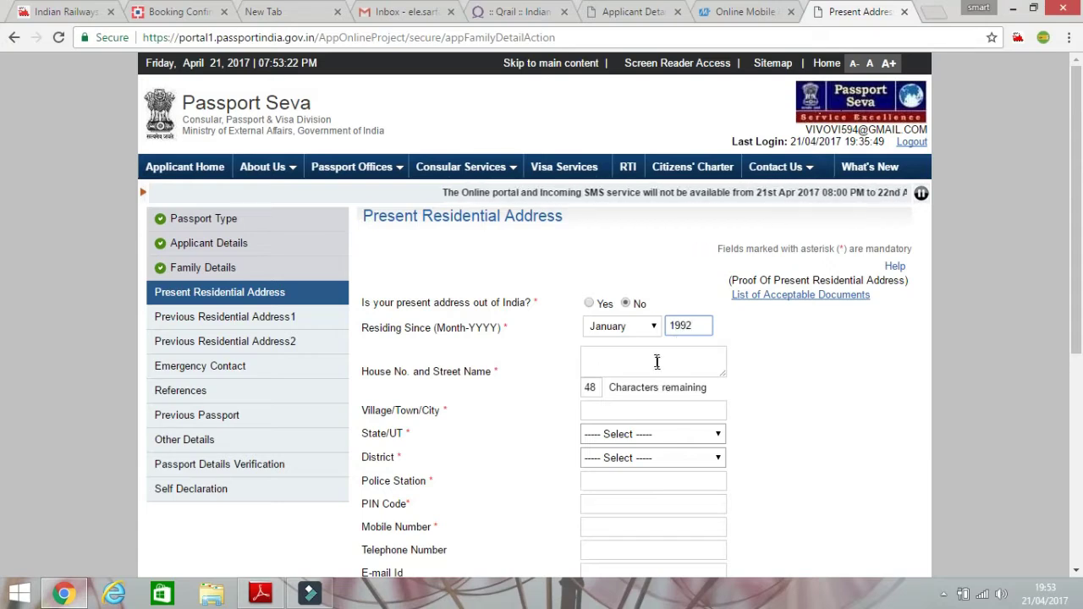
pyautogui.click(656, 362)
pyautogui.click(630, 386)
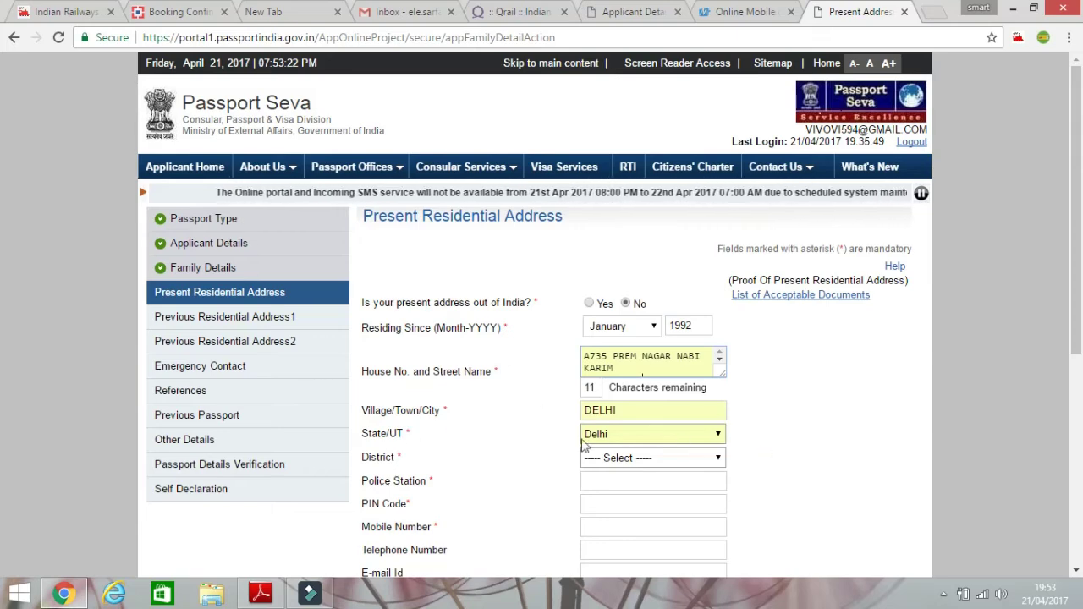
# Choose Central Delhi district, Nabi Karim police station, PIN 110055, and the saved mobile number.
pyautogui.click(643, 457)
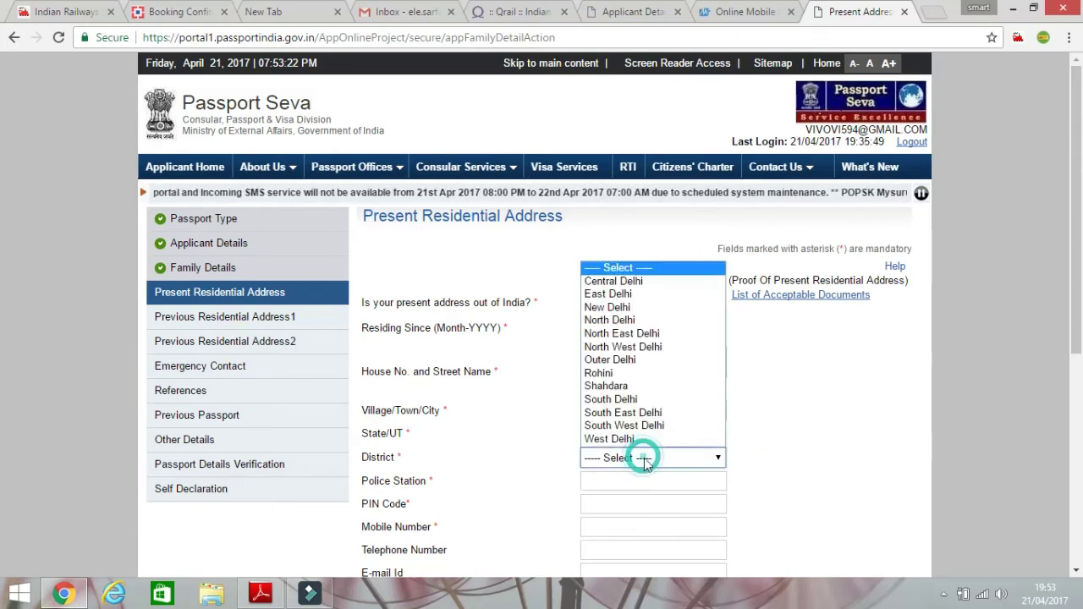
pyautogui.click(617, 281)
pyautogui.scroll(-1, 616, 444)
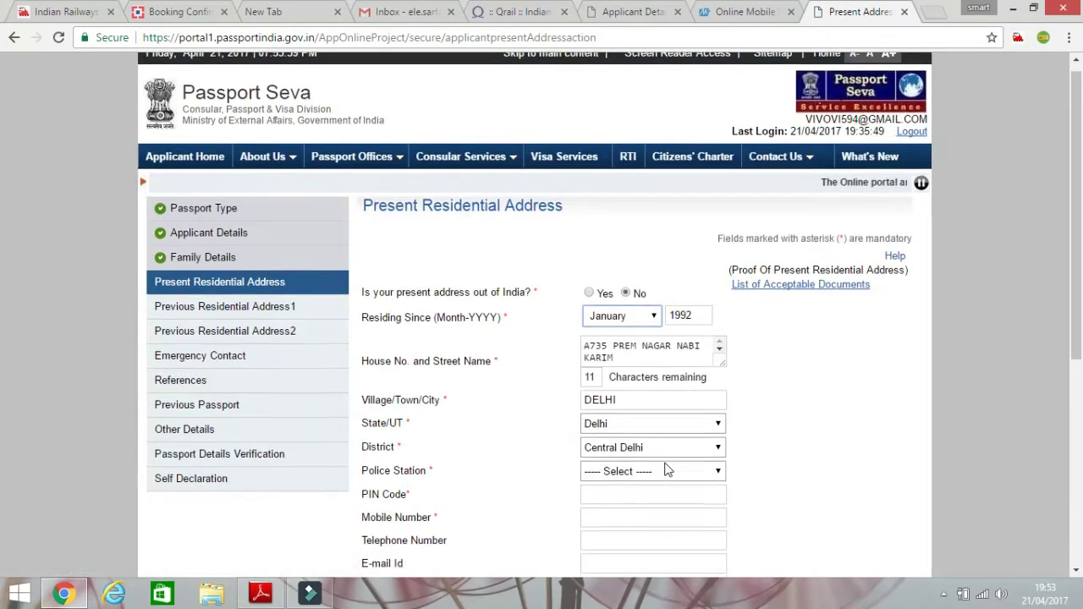
pyautogui.scroll(-1, 667, 471)
pyautogui.click(682, 402)
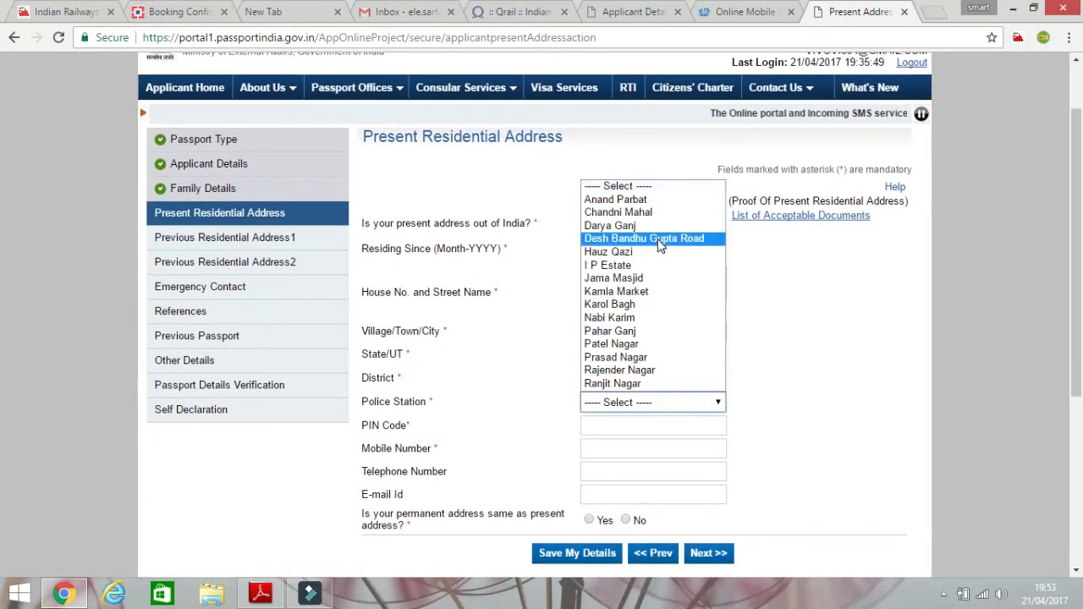
pyautogui.click(655, 321)
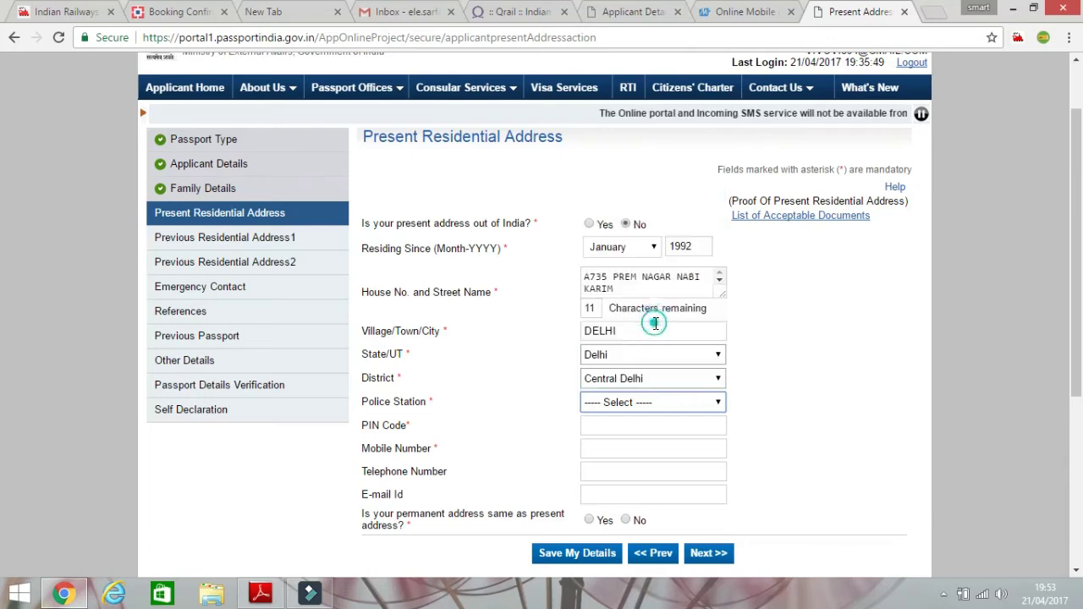
pyautogui.scroll(-2, 575, 271)
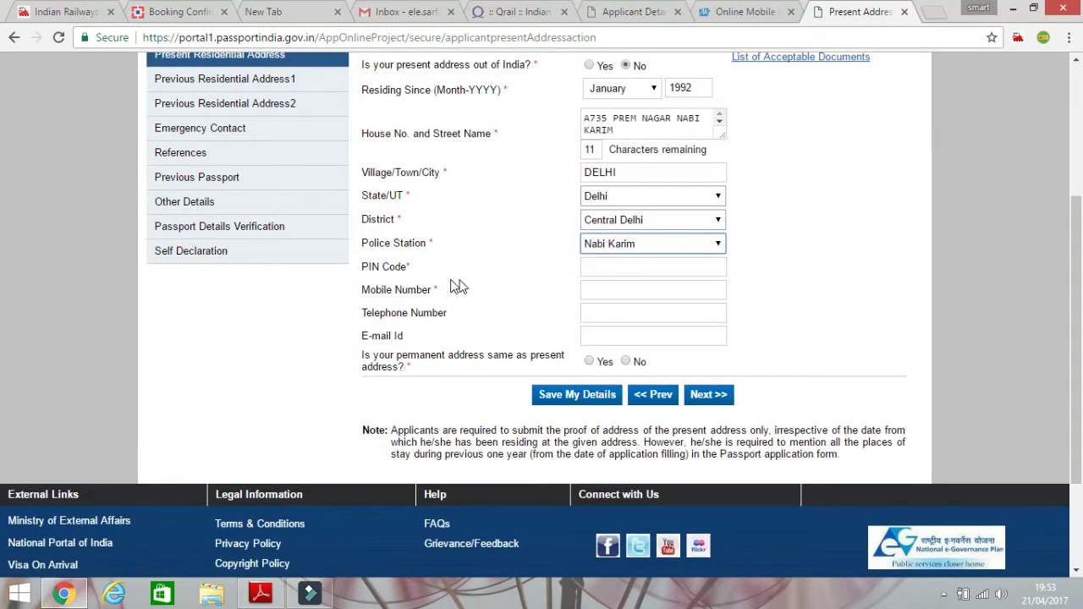
pyautogui.click(592, 270)
pyautogui.click(596, 286)
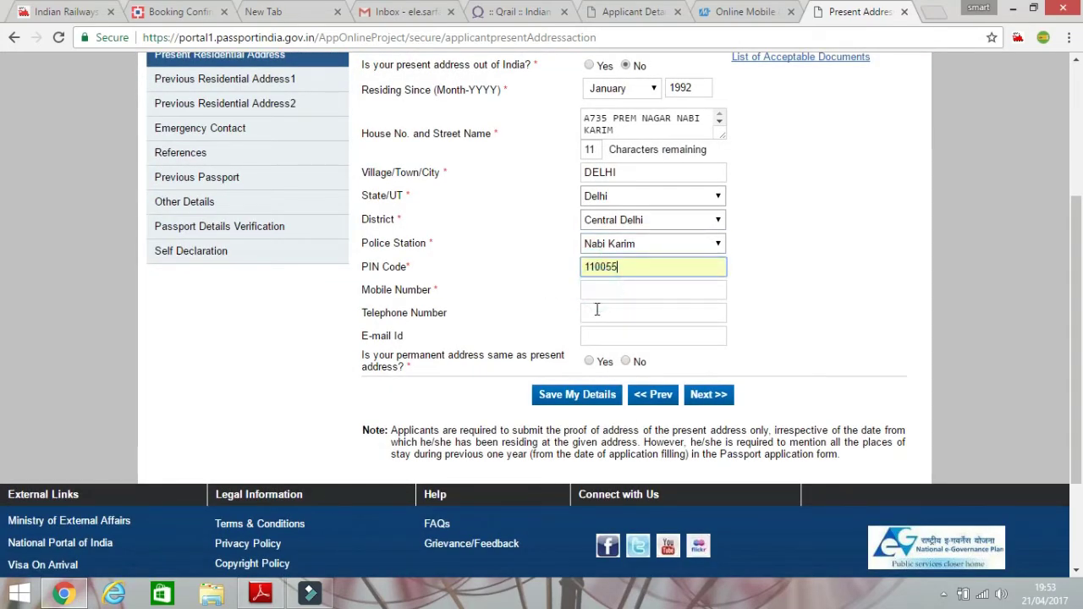
pyautogui.click(616, 293)
pyautogui.click(624, 313)
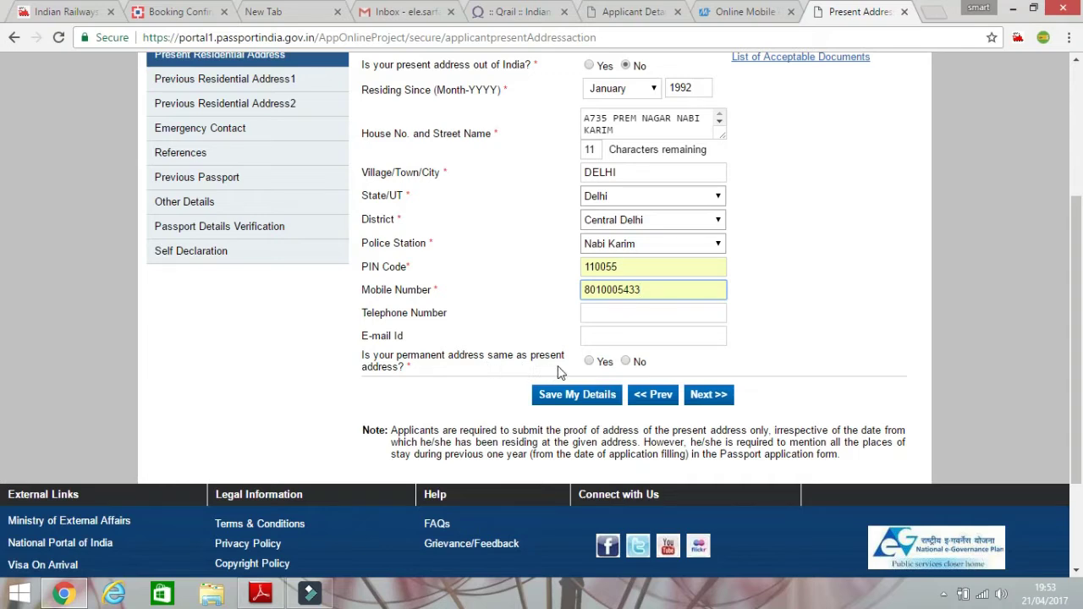
# Mark the permanent address as same as present and submit, skipping the e-mail alert.
pyautogui.click(589, 361)
pyautogui.click(716, 401)
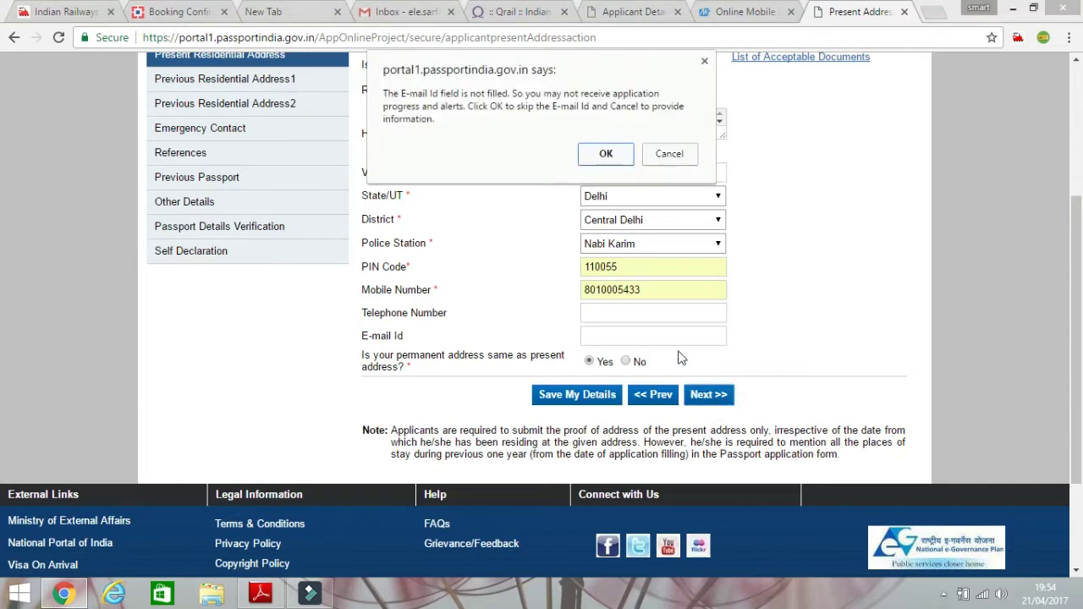
pyautogui.click(606, 152)
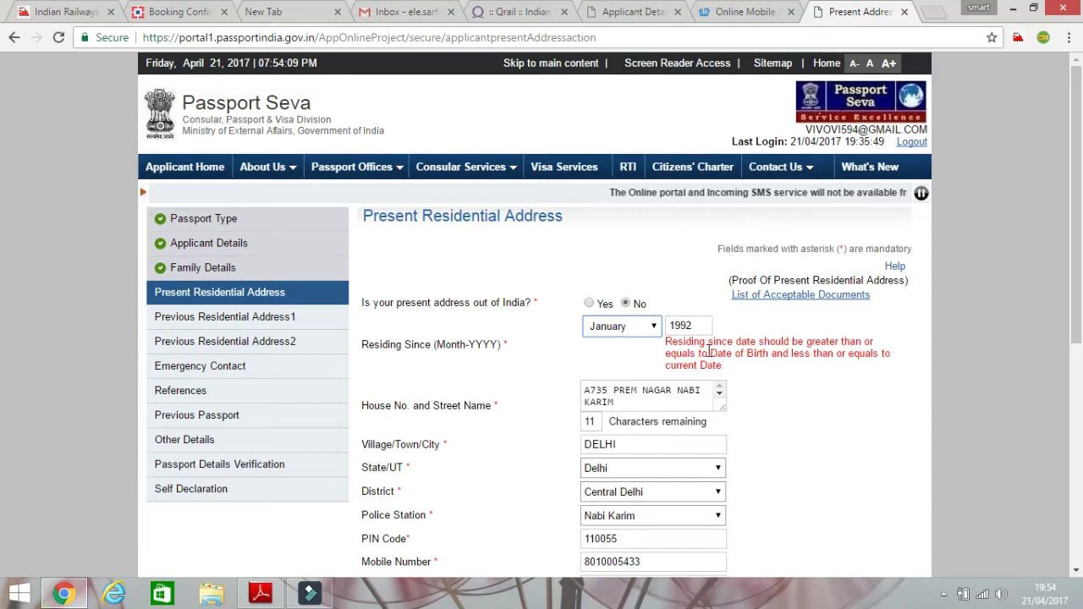
# Change the Residing Since year to 1988 and resubmit the address page.
pyautogui.doubleClick(704, 327)
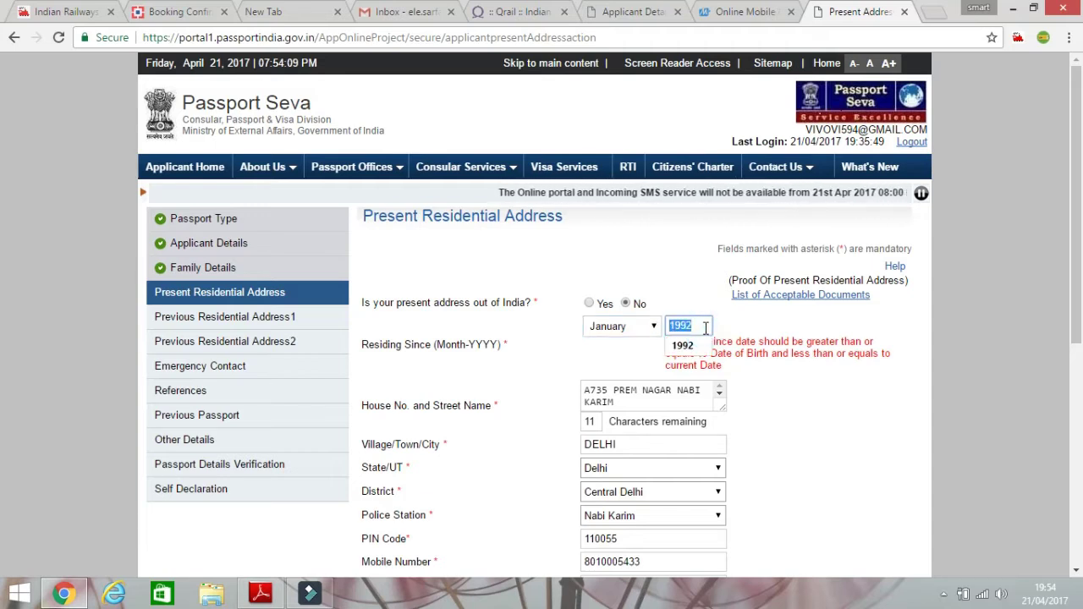
pyautogui.write('19')
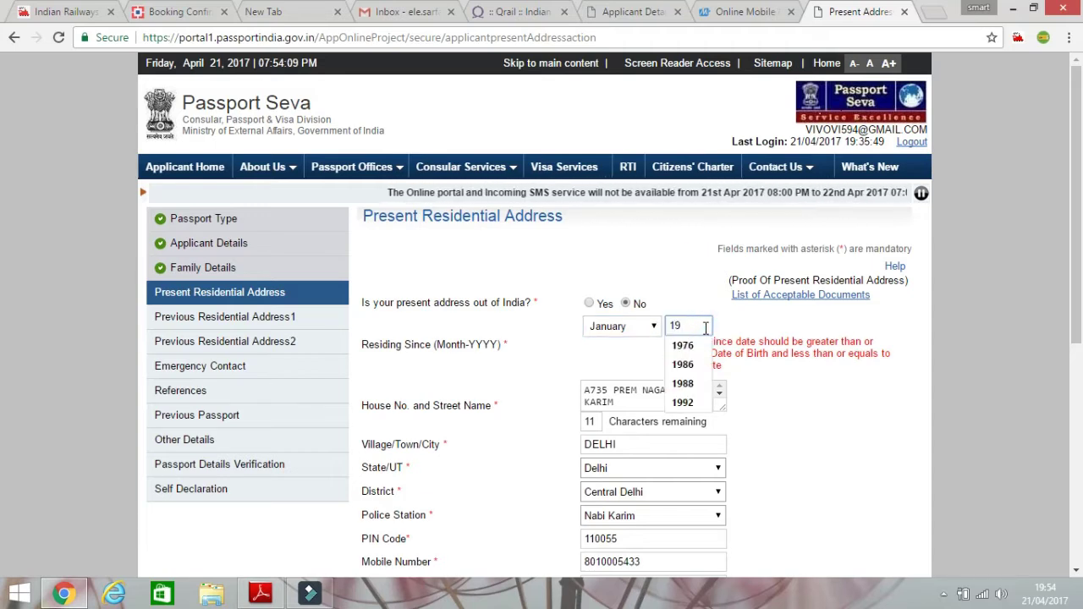
pyautogui.write('88')
pyautogui.scroll(-5, 762, 508)
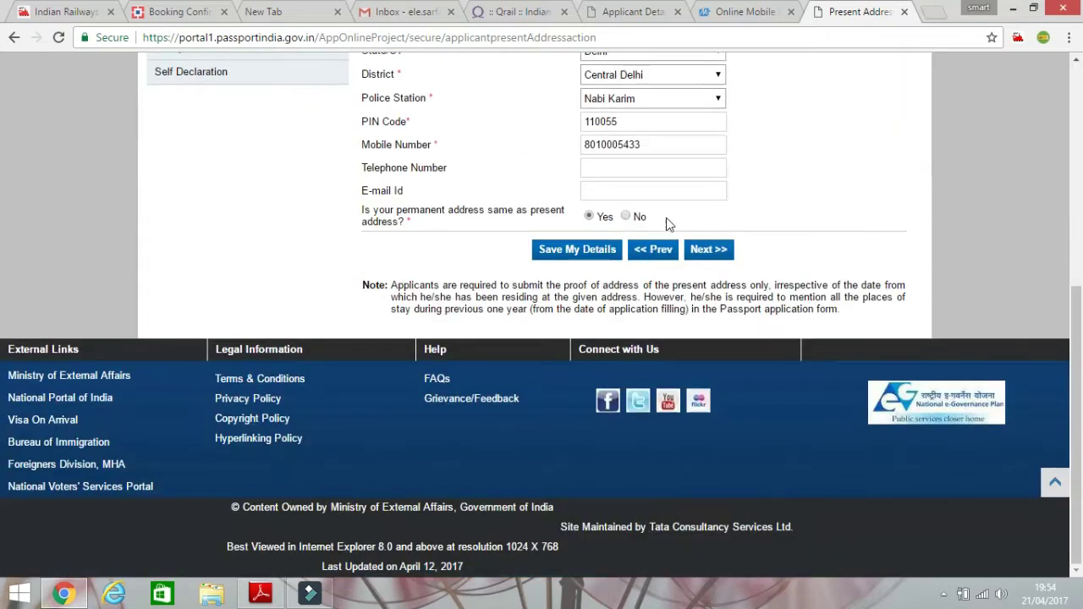
pyautogui.click(709, 249)
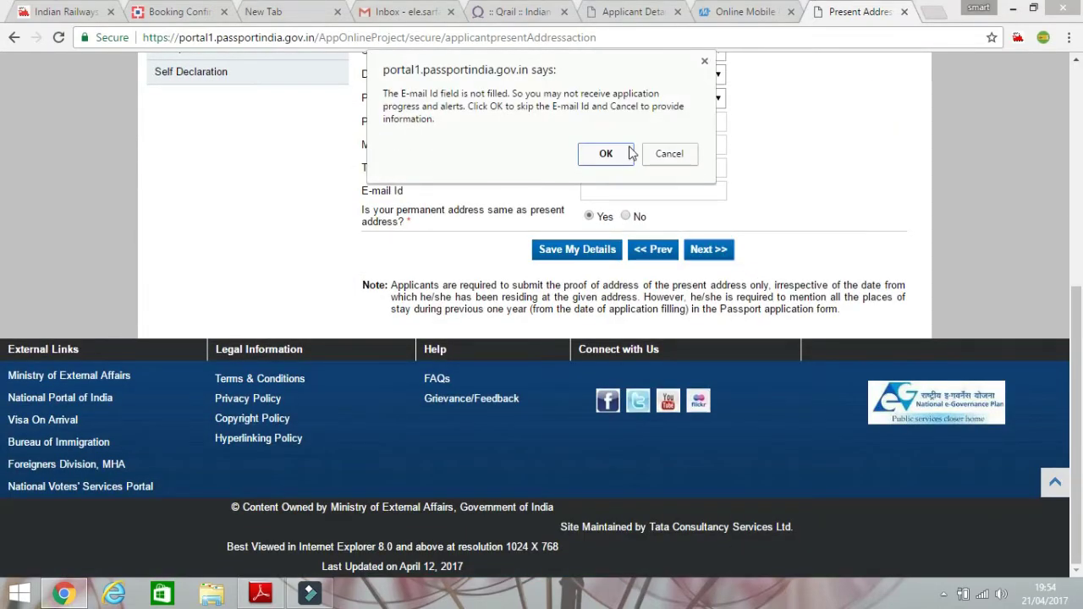
pyautogui.click(630, 152)
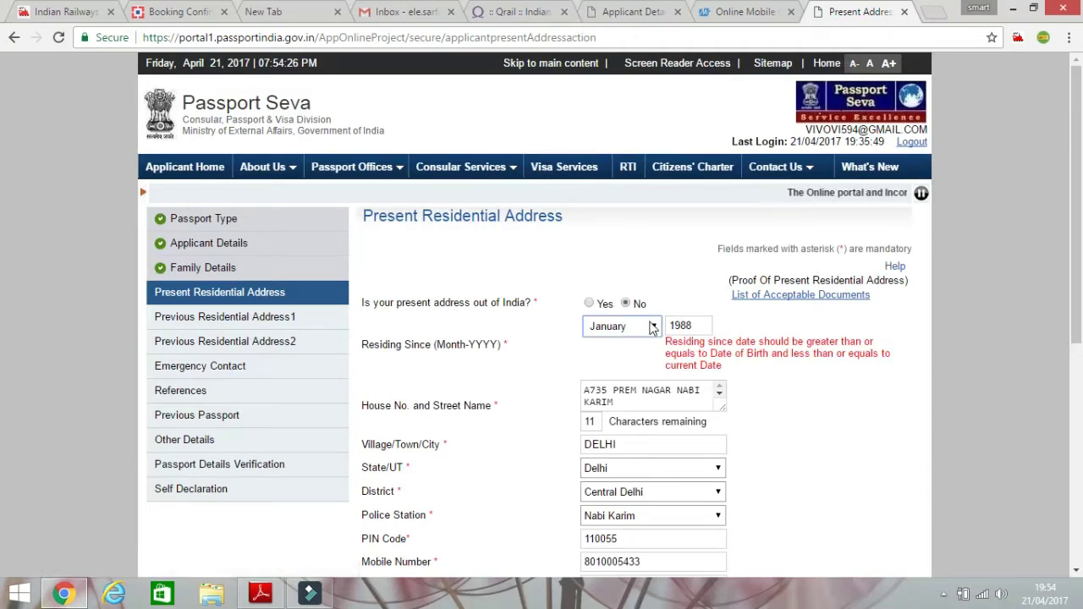
# Set the Residing Since month to April and resubmit the address page.
pyautogui.click(653, 325)
pyautogui.click(602, 396)
pyautogui.scroll(-1, 633, 381)
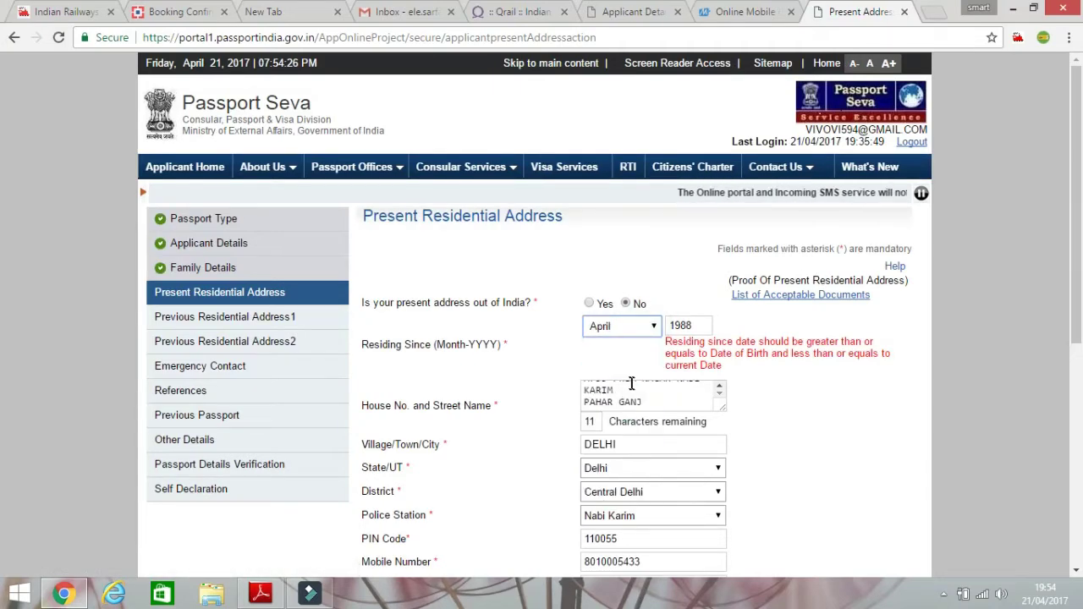
pyautogui.scroll(-3, 973, 395)
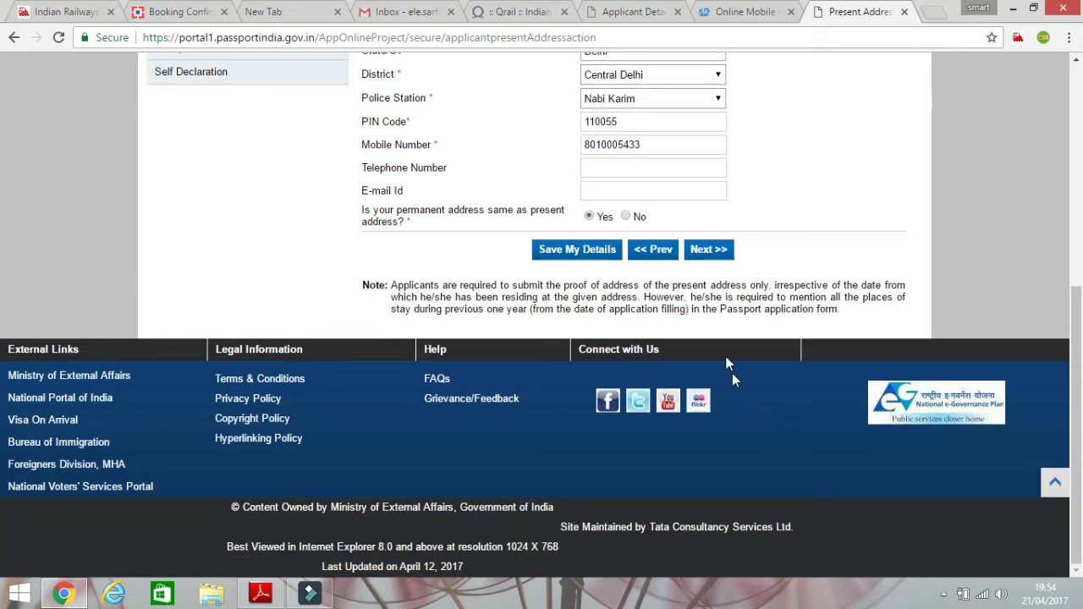
pyautogui.click(716, 254)
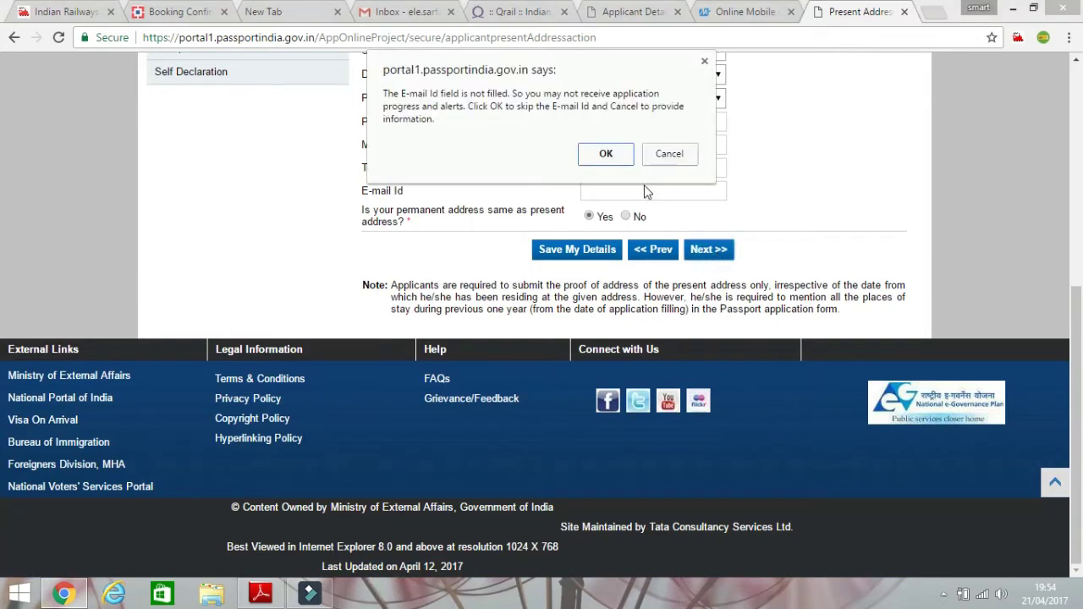
pyautogui.click(606, 154)
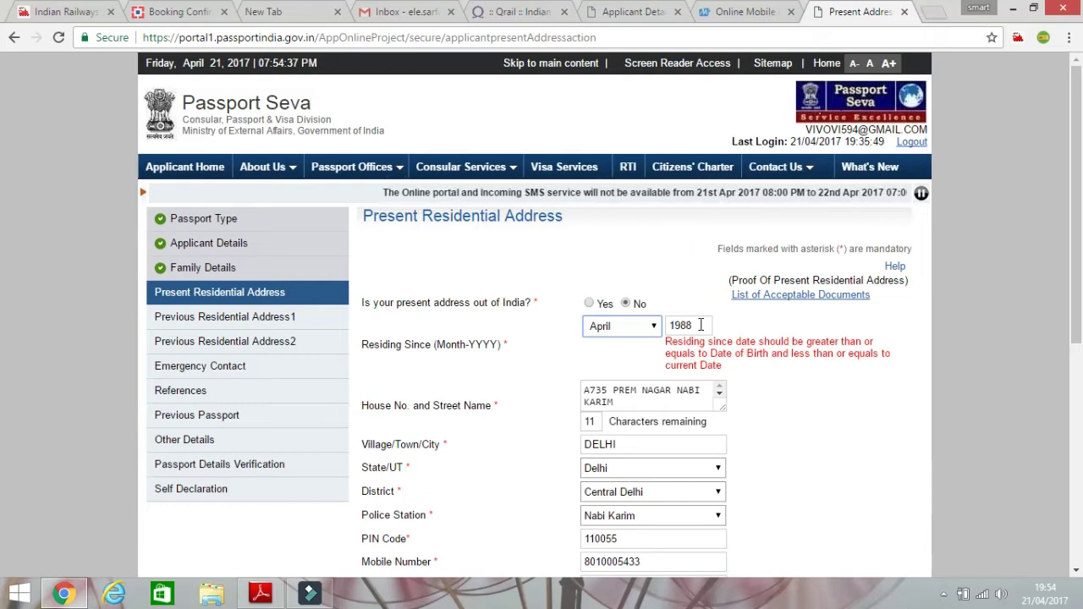
# Change the Residing Since year to 1993 and submit the corrected address page.
pyautogui.doubleClick(699, 326)
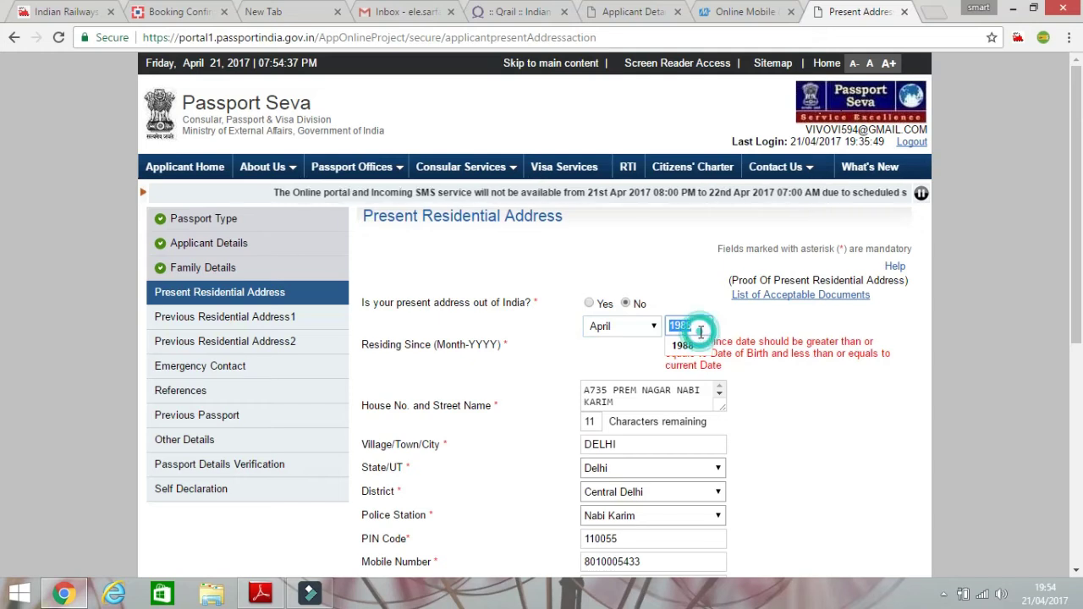
pyautogui.write('199')
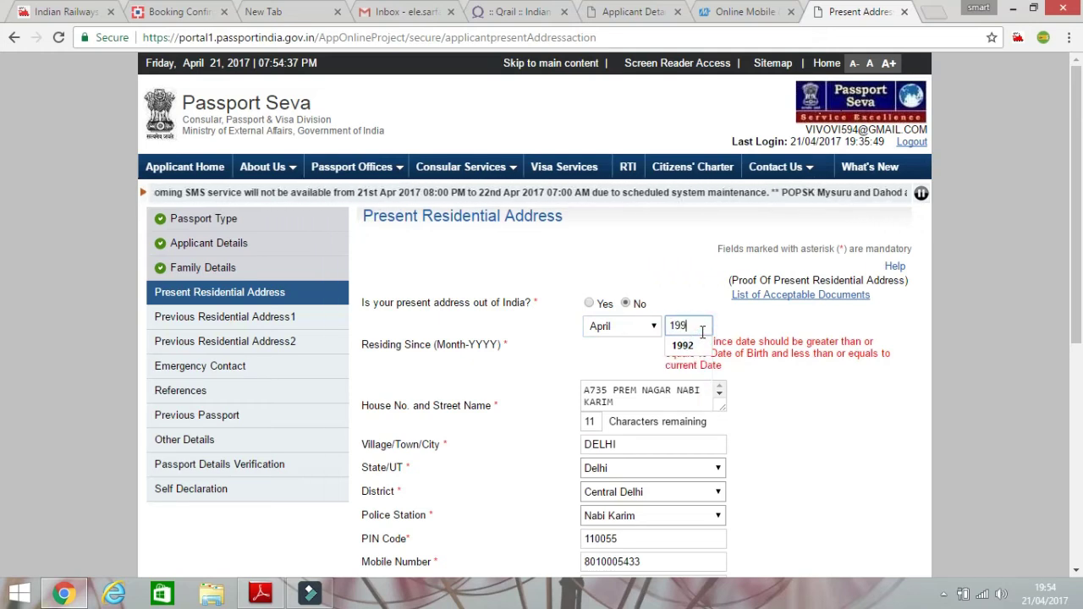
pyautogui.write('3')
pyautogui.scroll(-4, 701, 332)
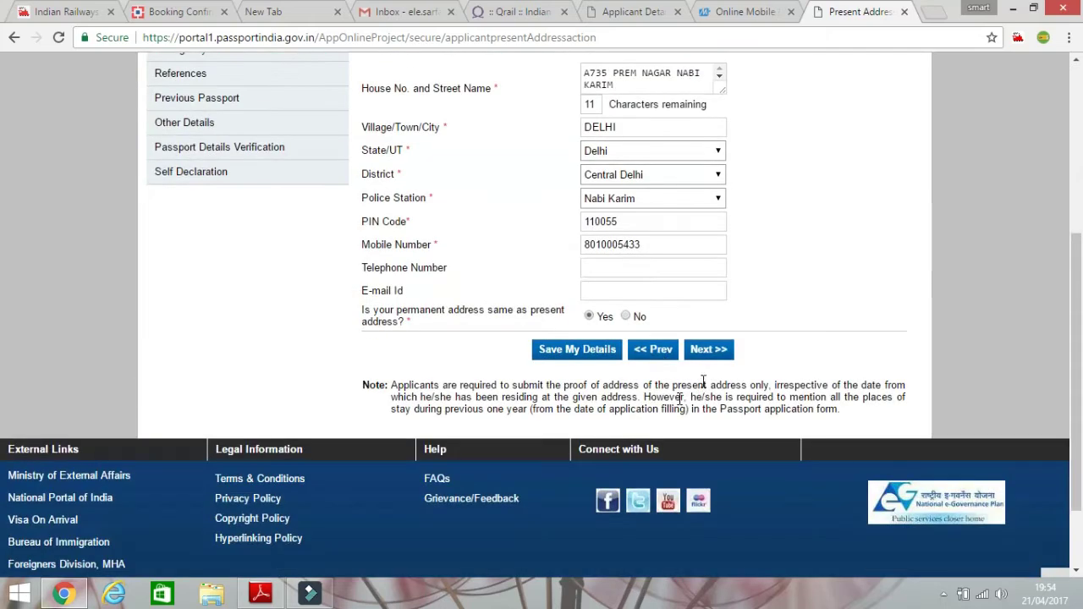
pyautogui.click(694, 352)
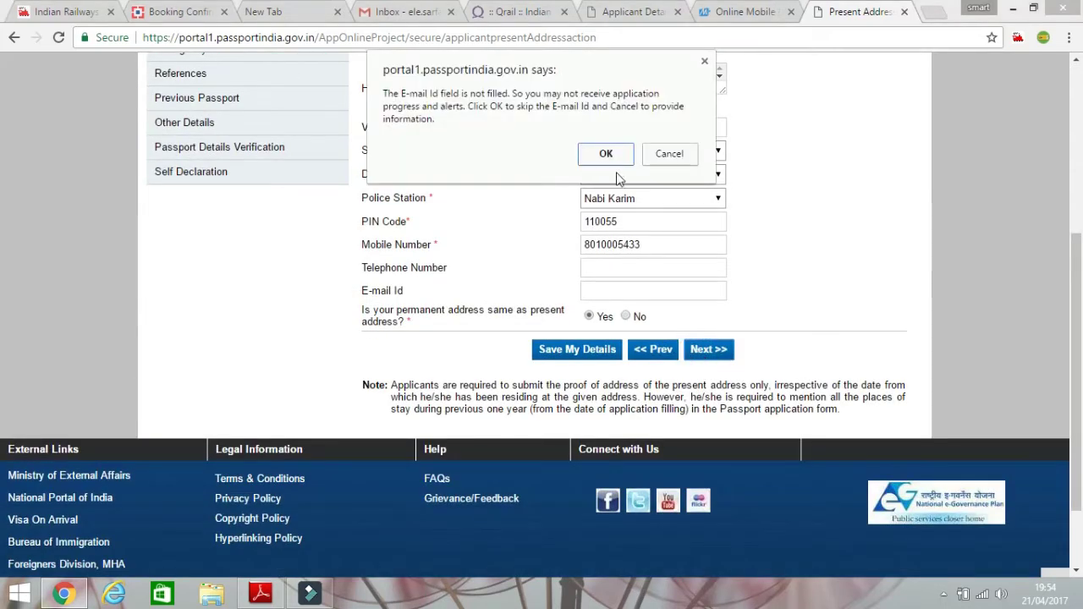
pyautogui.click(615, 159)
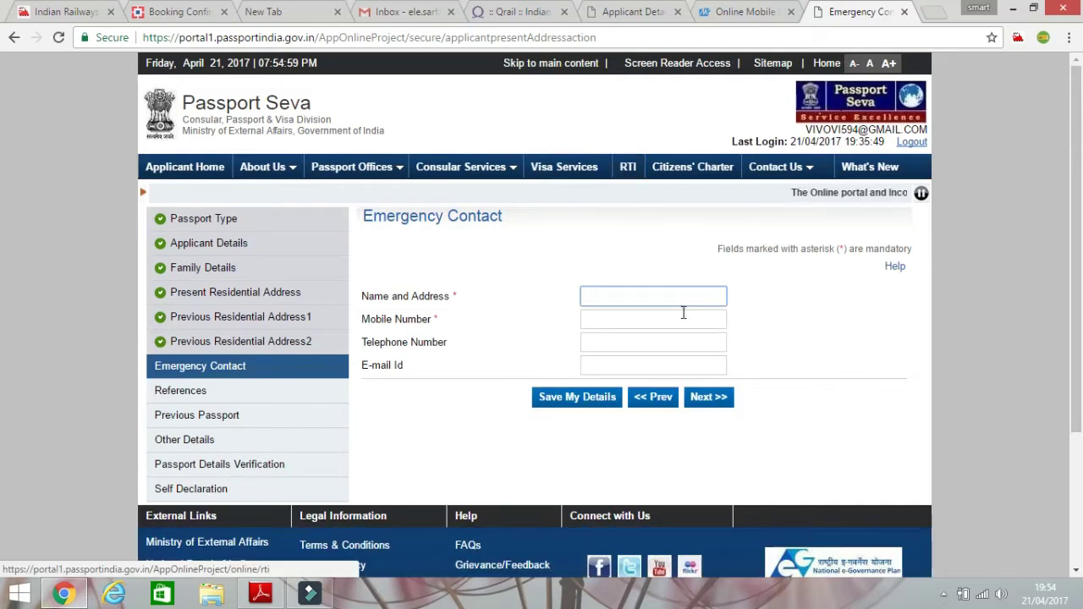
# Autofill the emergency contact's Name and Address, add the contact's name, then undo the edit.
pyautogui.click(627, 295)
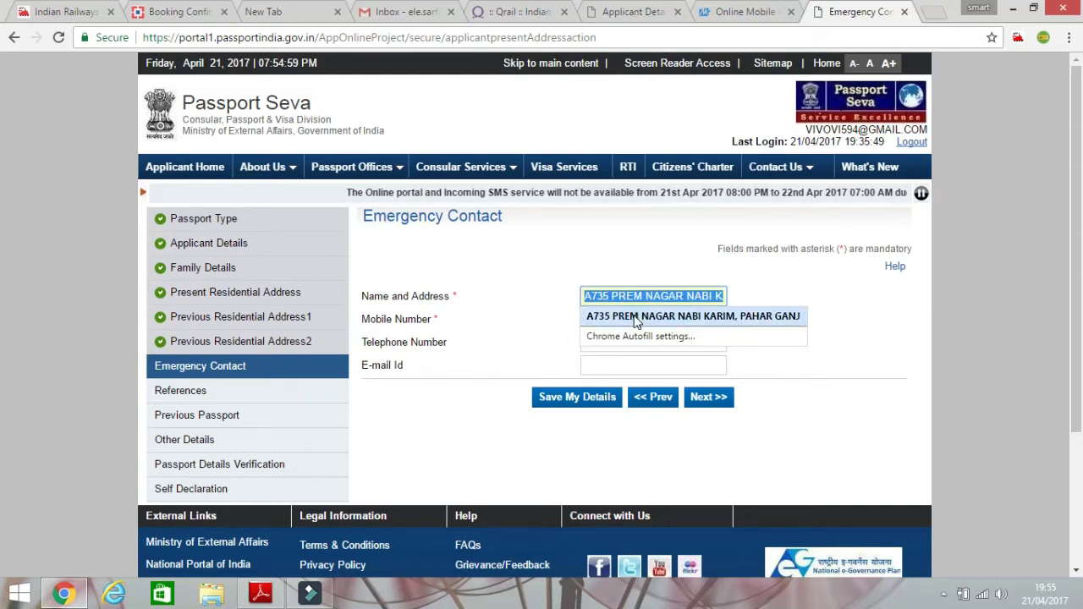
pyautogui.click(637, 318)
pyautogui.click(589, 295)
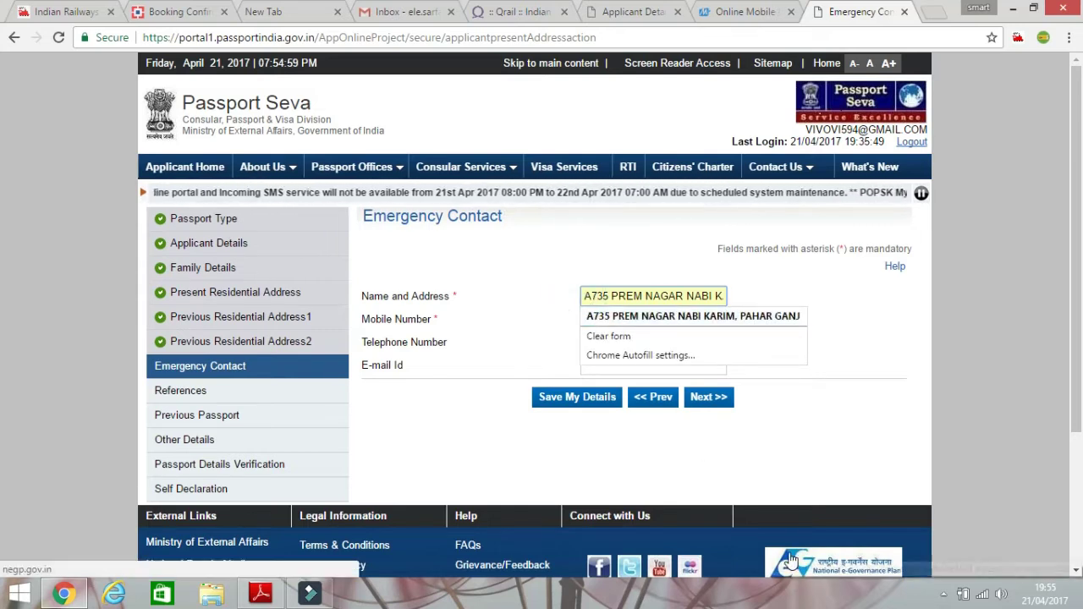
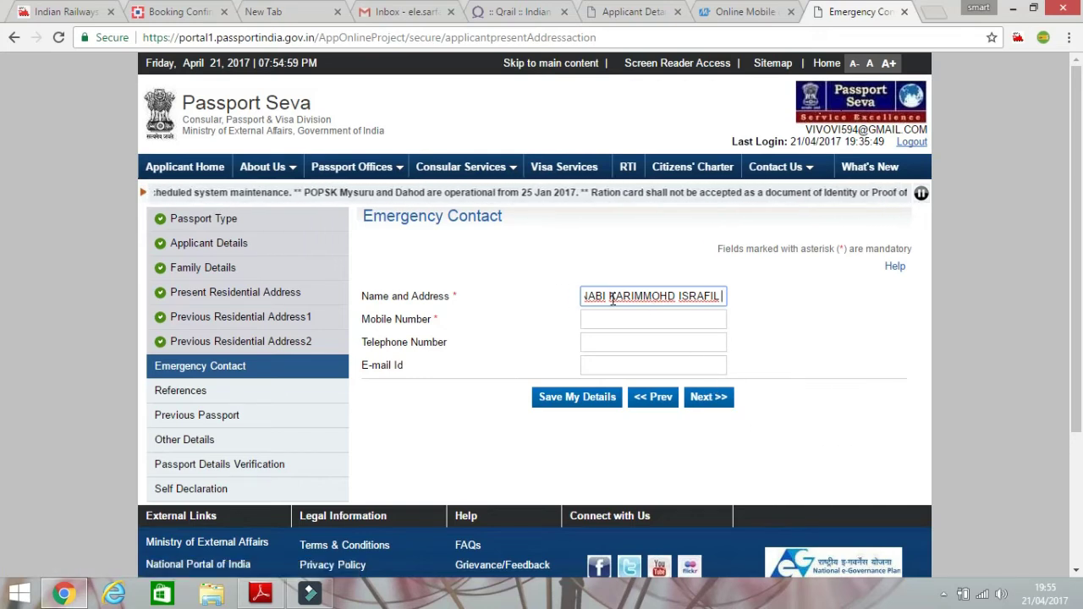
pyautogui.moveTo(608, 296); pyautogui.dragTo(652, 298)
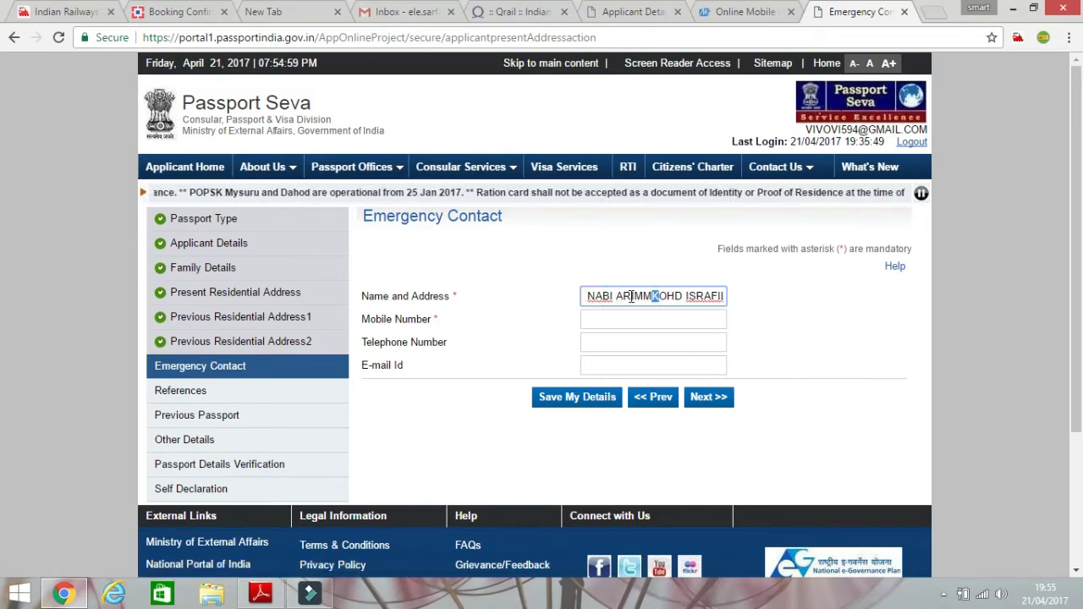
pyautogui.click(725, 297)
pyautogui.hotkey('ctrl', 'z')
pyautogui.hotkey('ctrl', 'z')
pyautogui.hotkey('ctrl', 'z')
pyautogui.hotkey('ctrl', 'z')
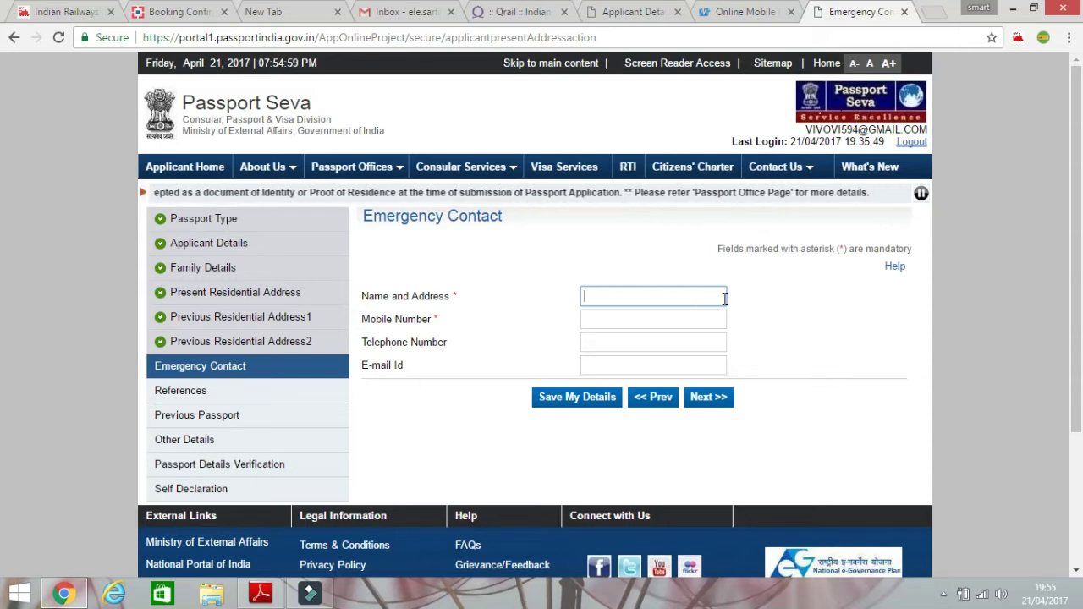
# Refill Name and Address with the saved address and put the contact's name in front.
pyautogui.click(725, 298)
pyautogui.click(717, 318)
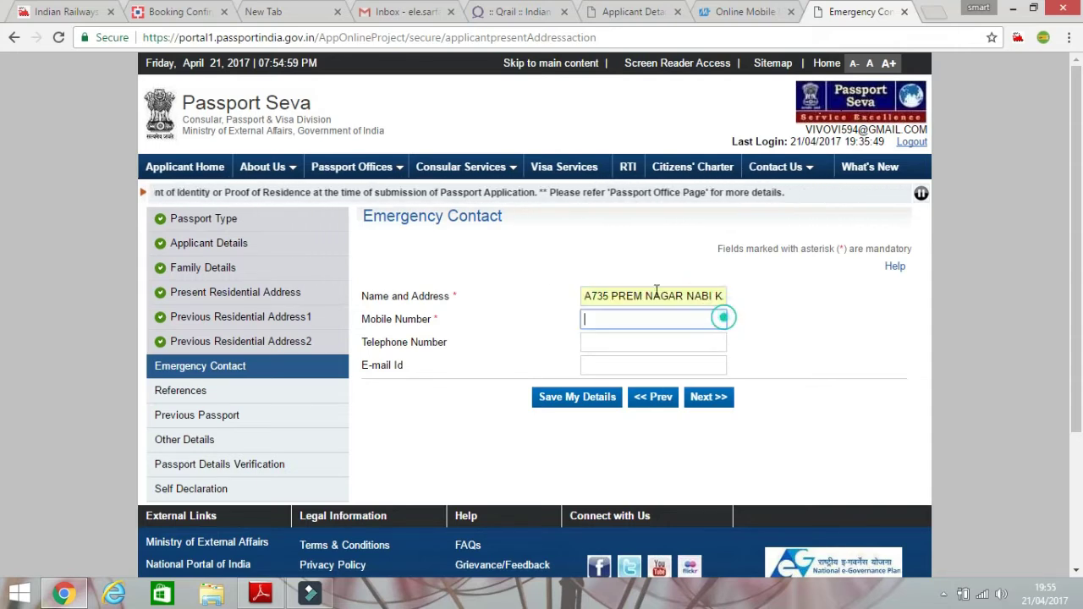
pyautogui.click(586, 299)
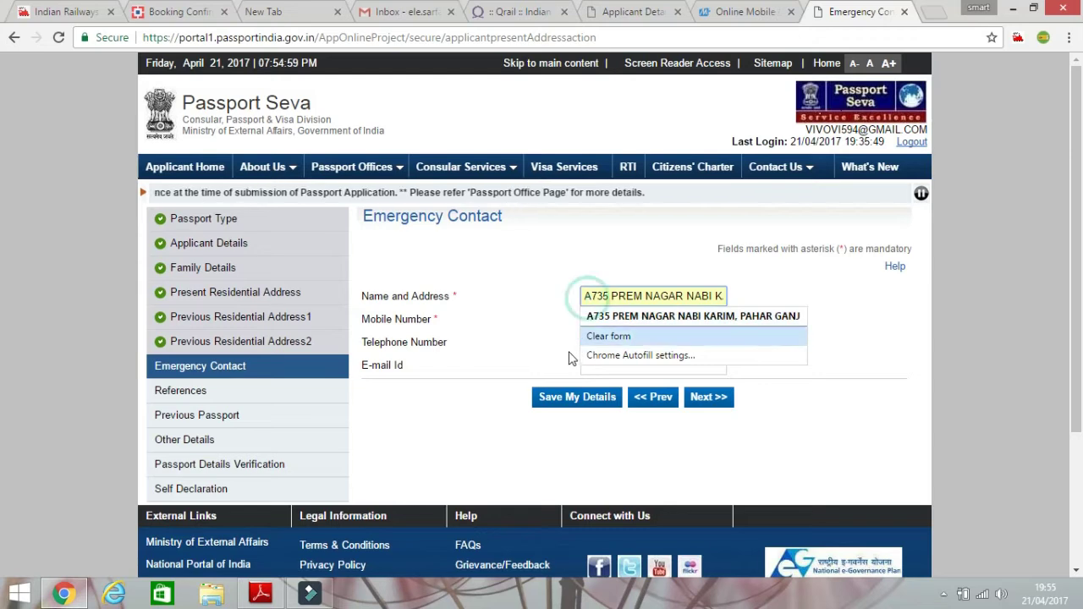
pyautogui.write('ARI')
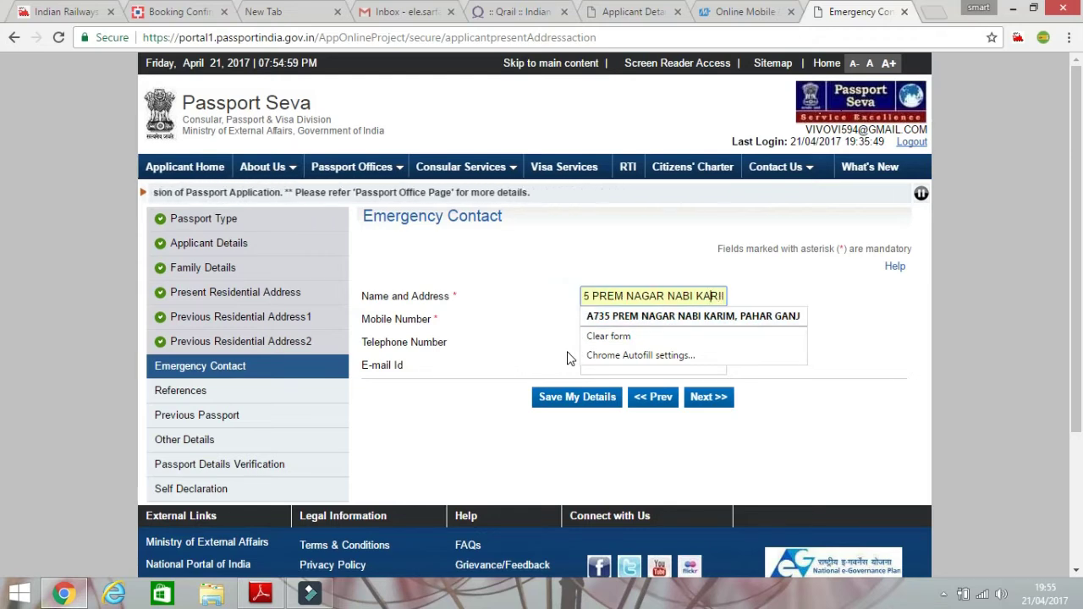
pyautogui.press('Home')
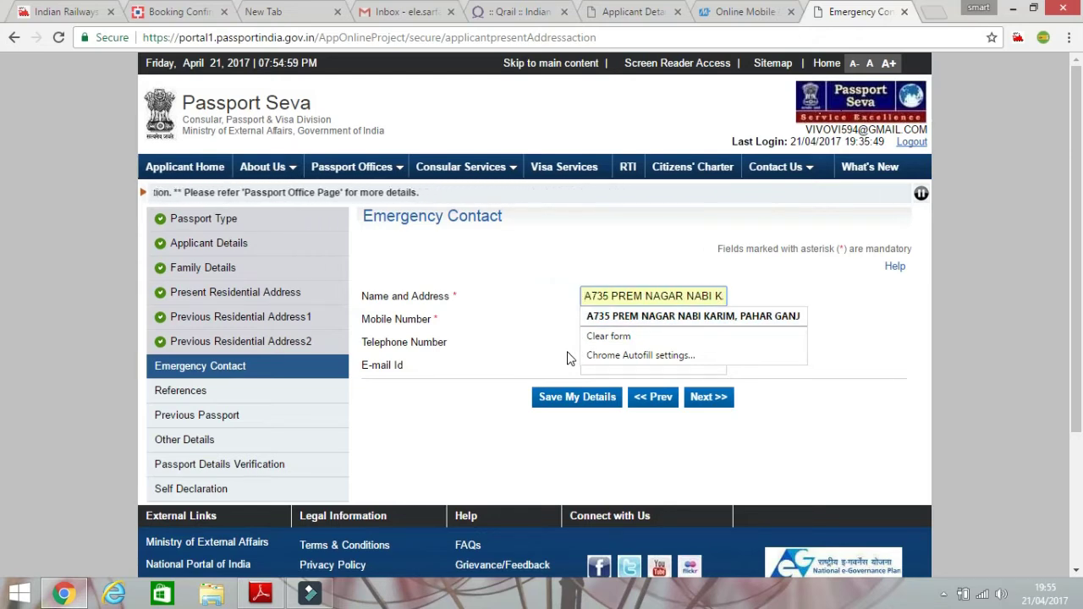
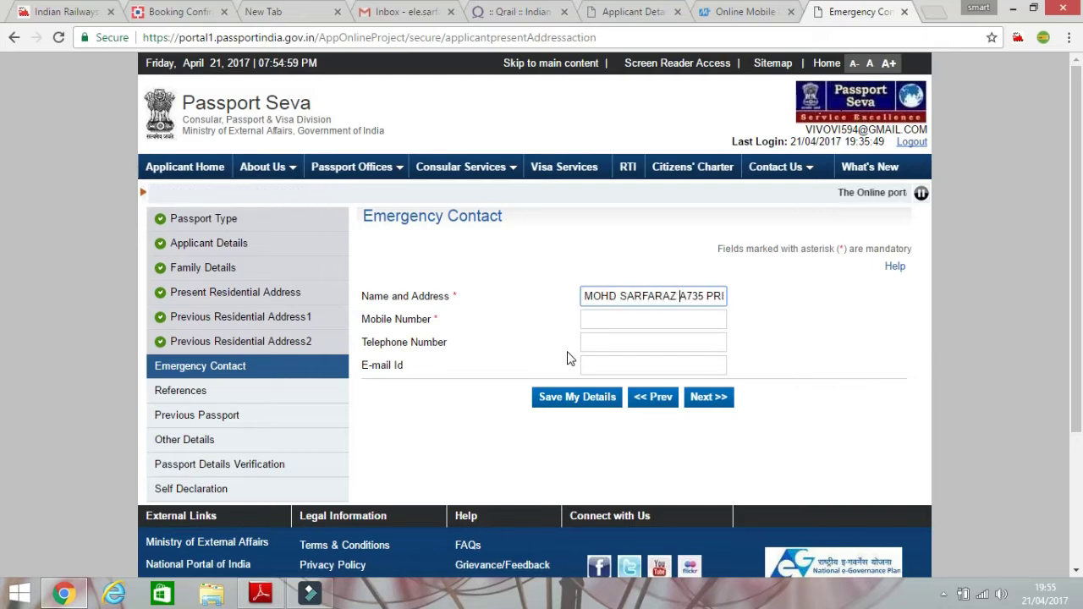
# Fill in the contact's saved mobile number and save the Emergency Contact.
pyautogui.click(673, 318)
pyautogui.click(656, 345)
pyautogui.click(708, 397)
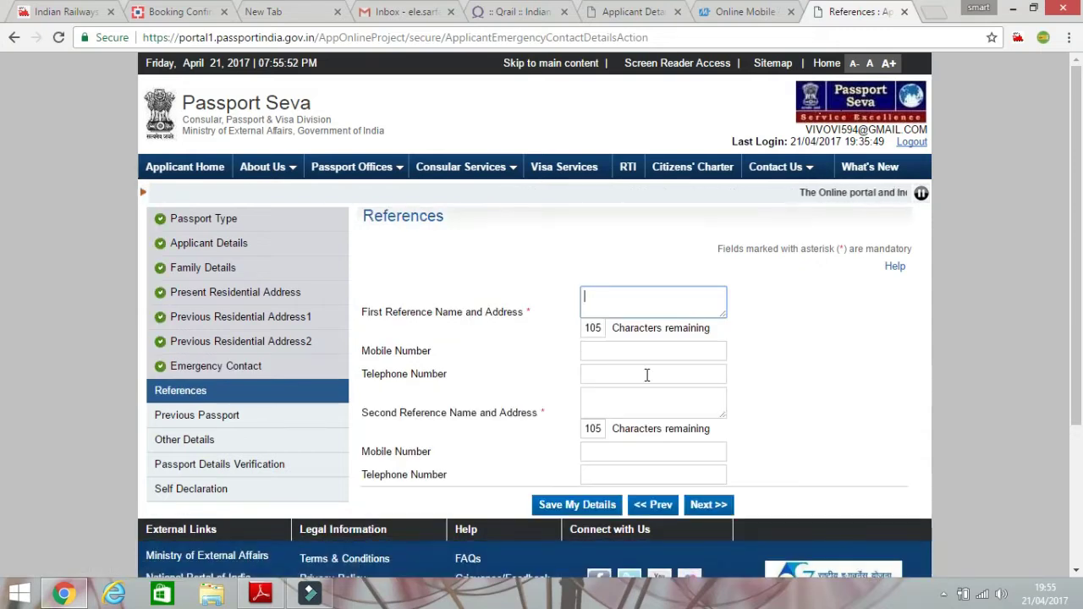
# Autofill the first reference's Name and Address from the saved address, removing a misplaced name.
pyautogui.click(622, 307)
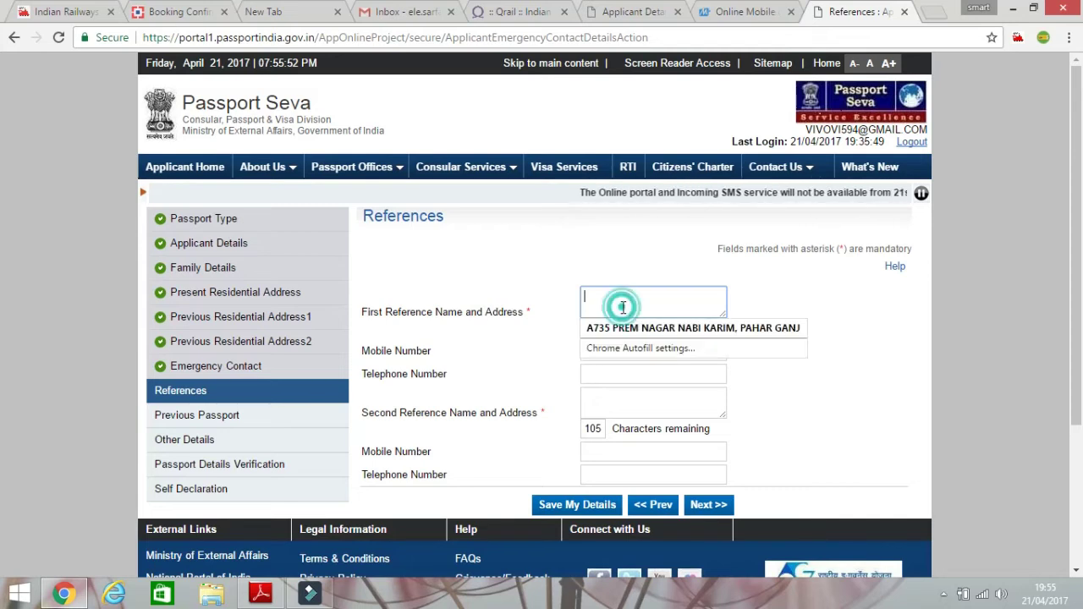
pyautogui.click(634, 322)
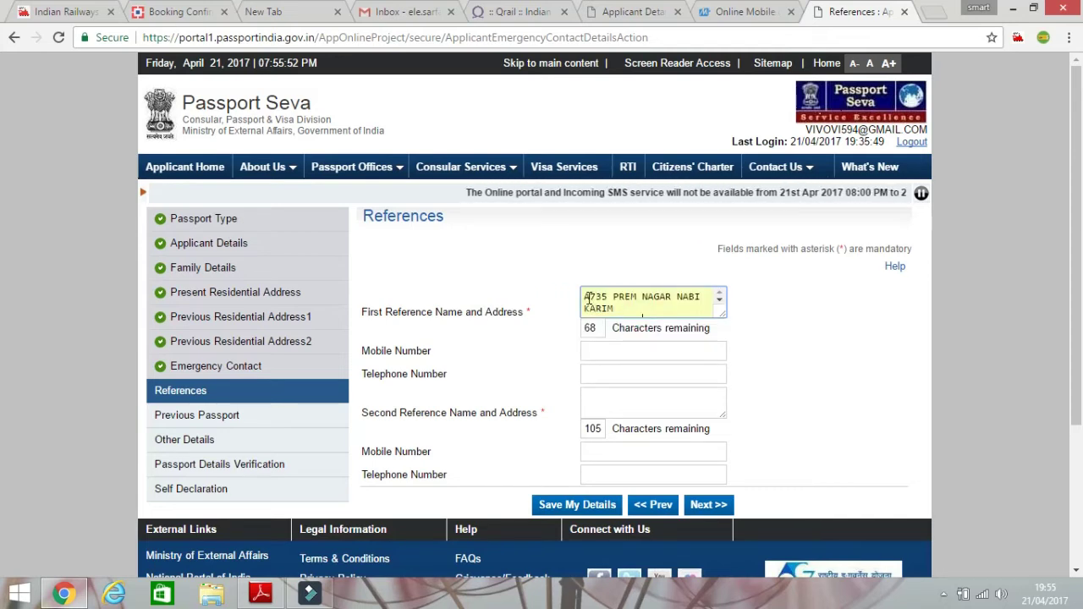
pyautogui.click(587, 299)
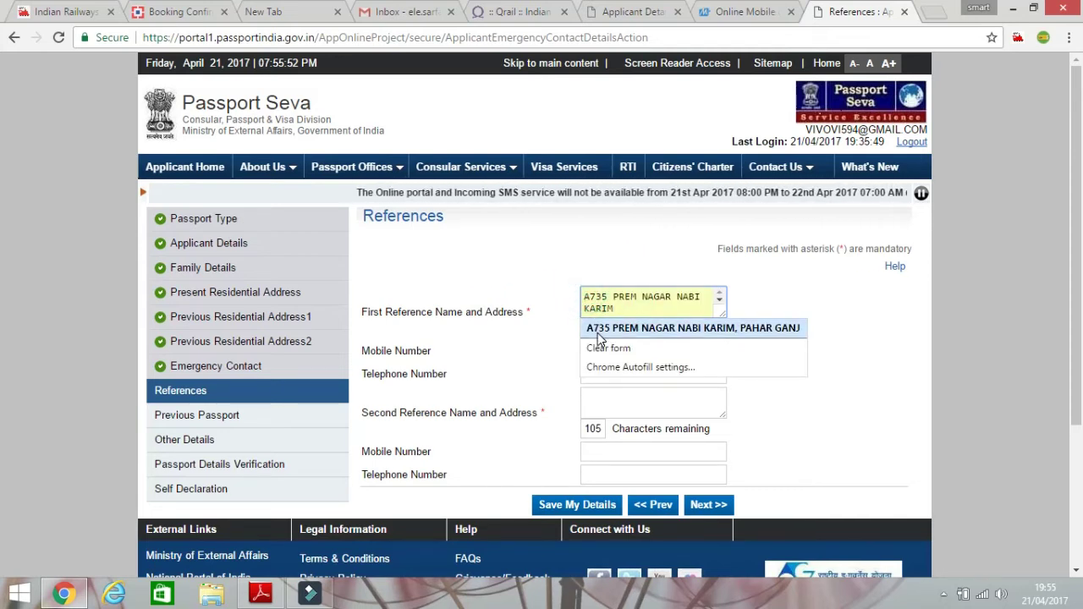
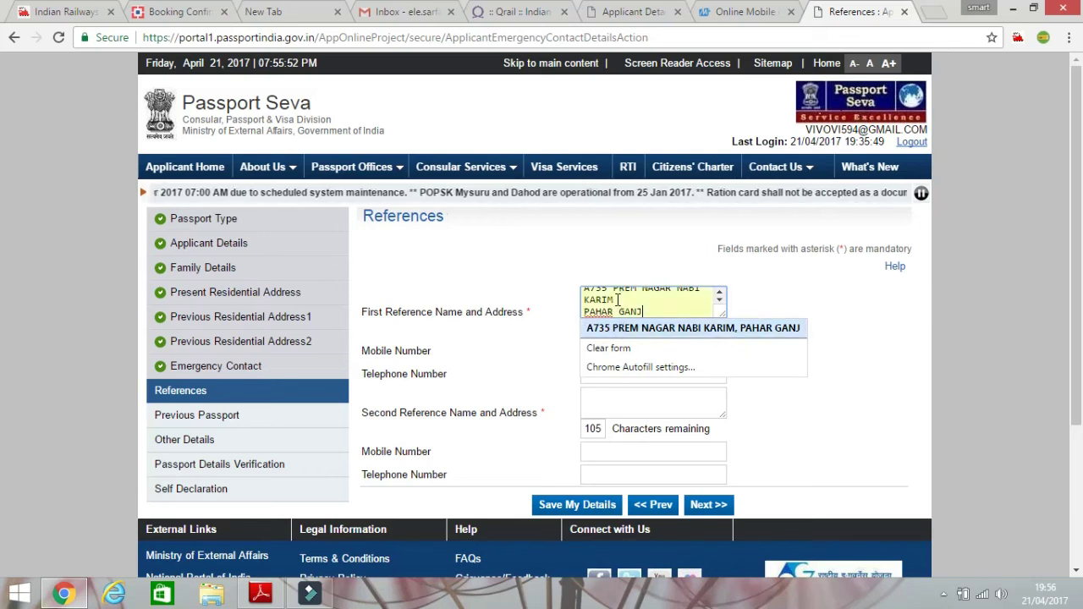
pyautogui.click(617, 298)
pyautogui.press('Down')
pyautogui.press('Down')
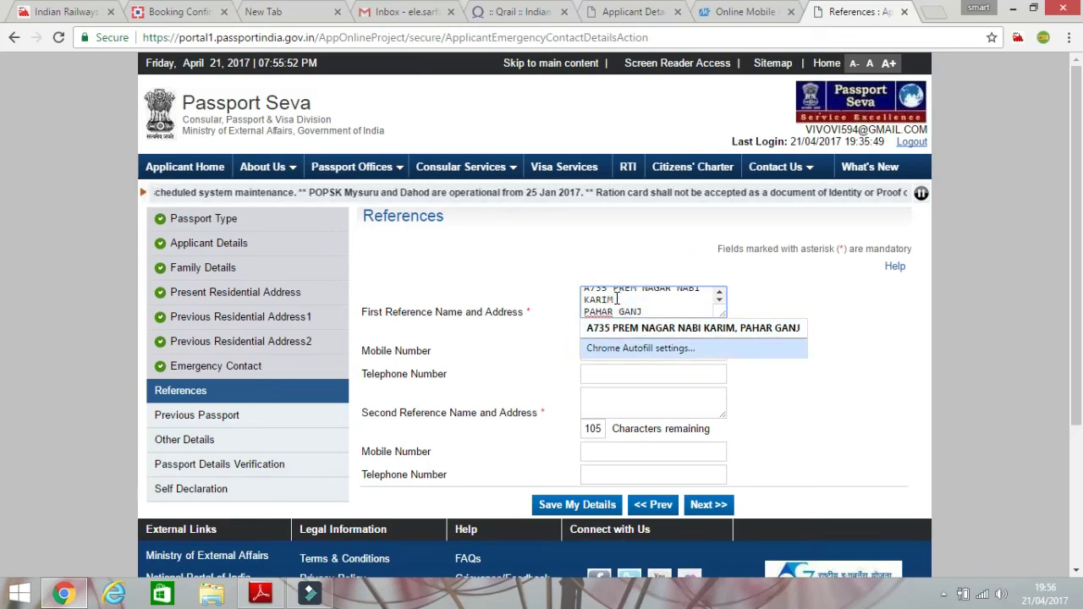
pyautogui.press('Up')
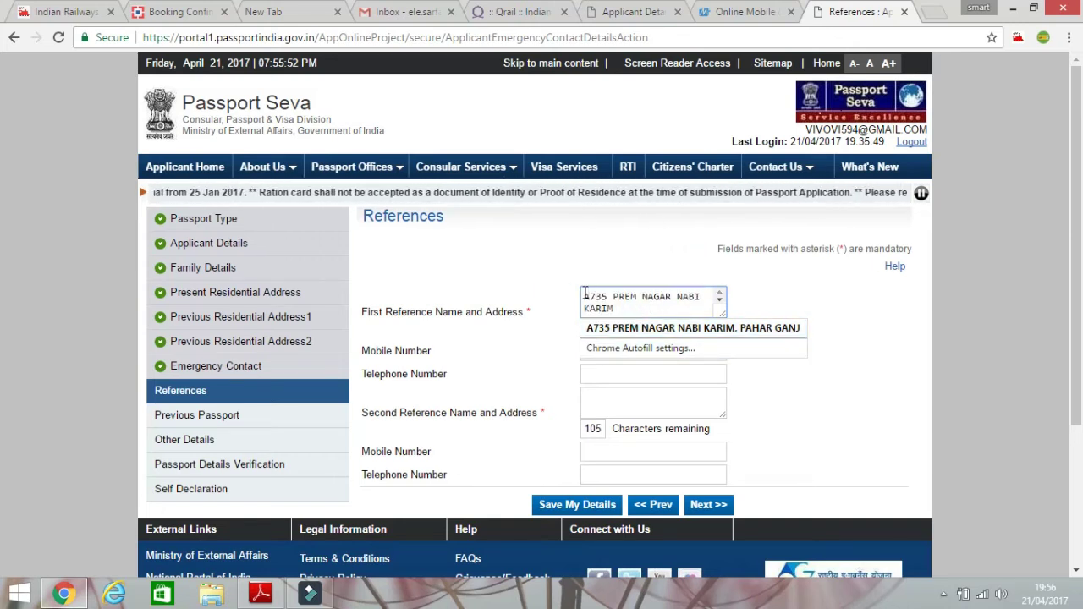
pyautogui.click(617, 327)
pyautogui.write('M')
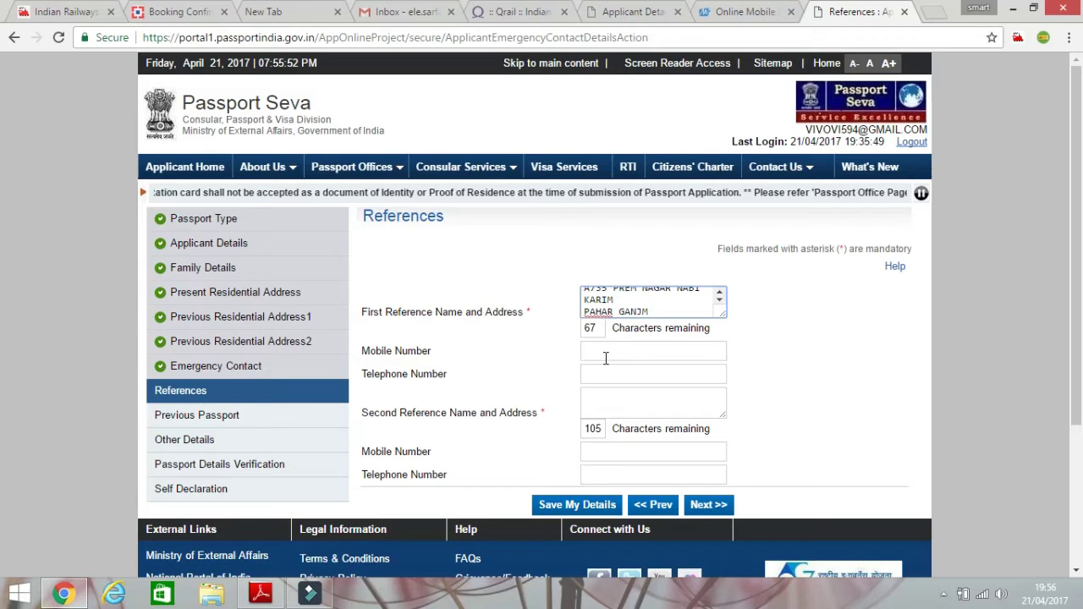
pyautogui.press('BackSpace')
pyautogui.press('BackSpace')
pyautogui.press('BackSpace')
pyautogui.press('BackSpace')
pyautogui.press('BackSpace')
pyautogui.press('BackSpace')
pyautogui.press('BackSpace')
pyautogui.press('BackSpace')
pyautogui.press('BackSpace')
pyautogui.press('BackSpace')
pyautogui.press('BackSpace')
pyautogui.press('BackSpace')
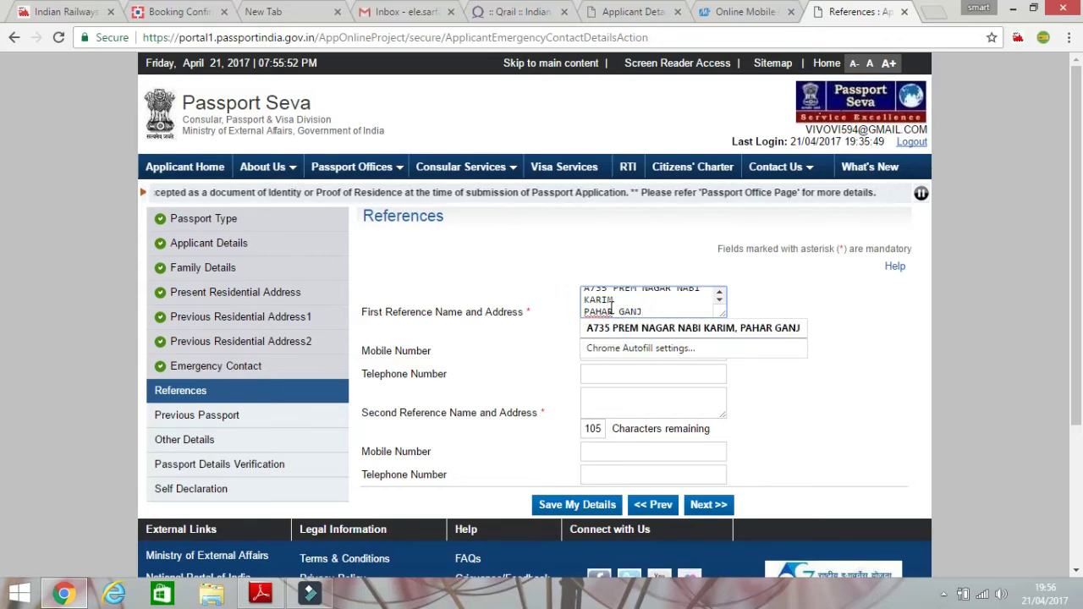
# Add the reference's name before the address and autofill its mobile number.
pyautogui.click(585, 297)
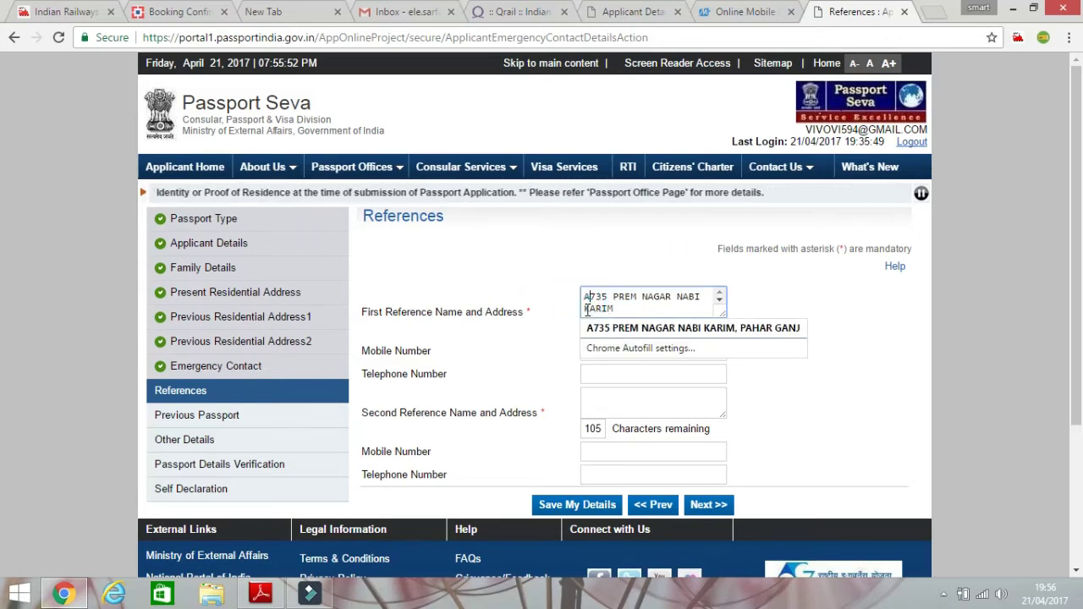
pyautogui.press('BackSpace')
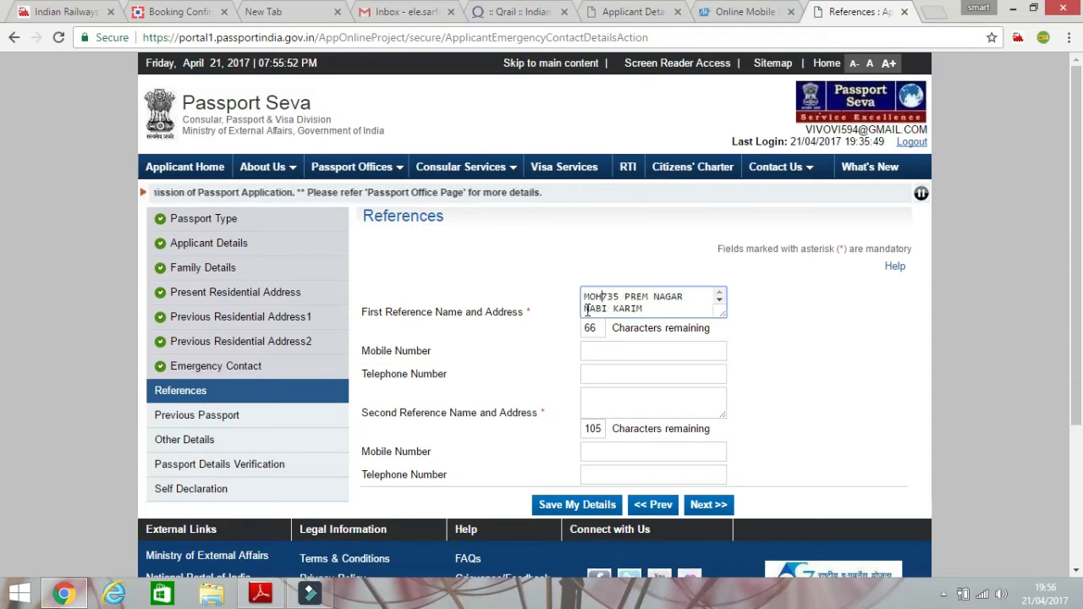
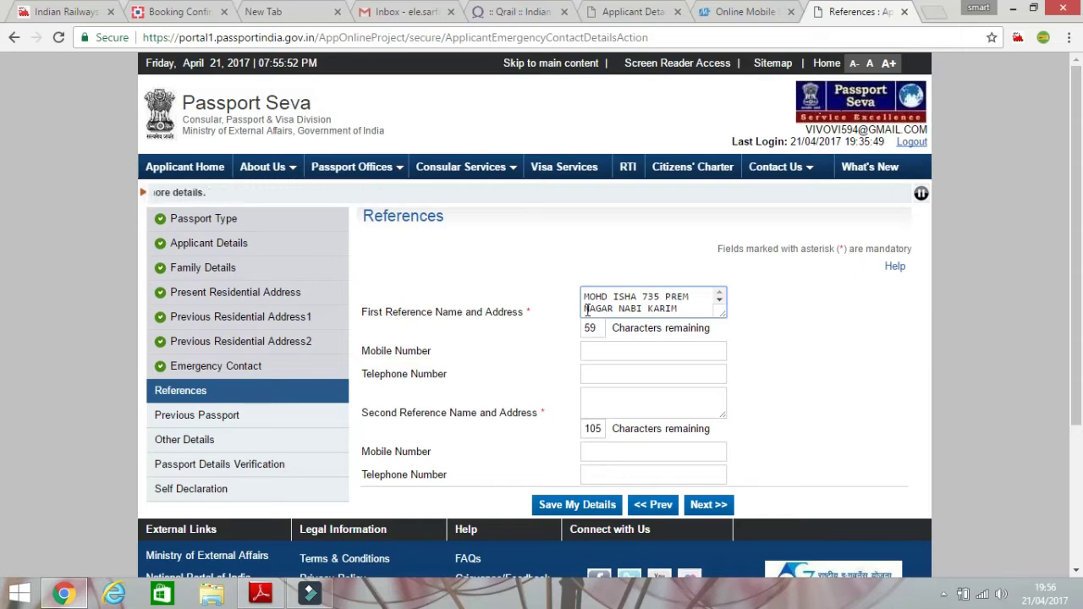
pyautogui.click(624, 354)
pyautogui.click(624, 367)
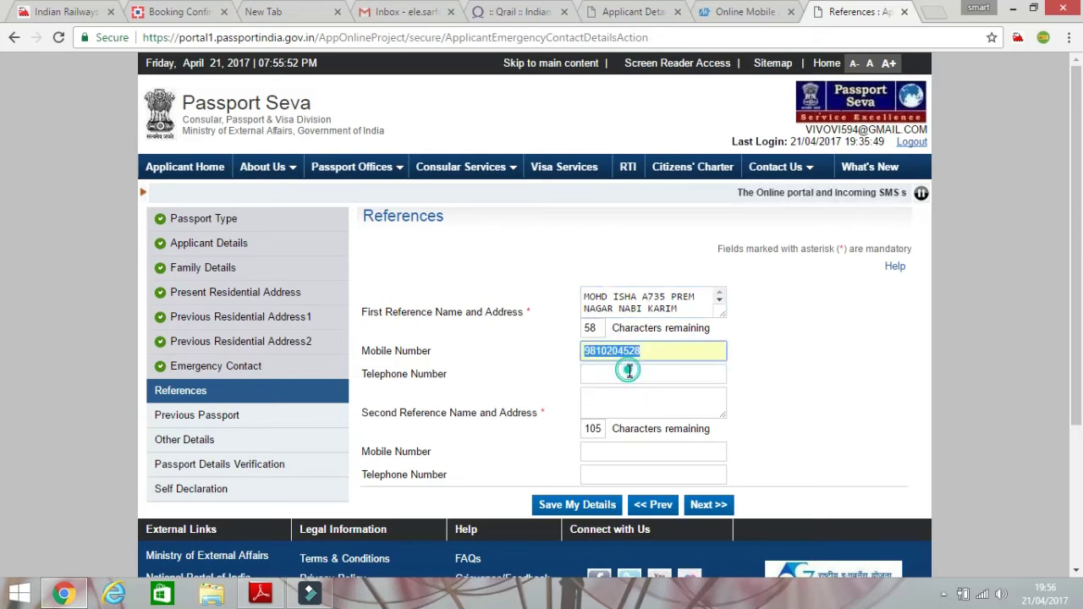
# Autofill the second reference's address and add the reference's name in front.
pyautogui.click(617, 402)
pyautogui.click(624, 426)
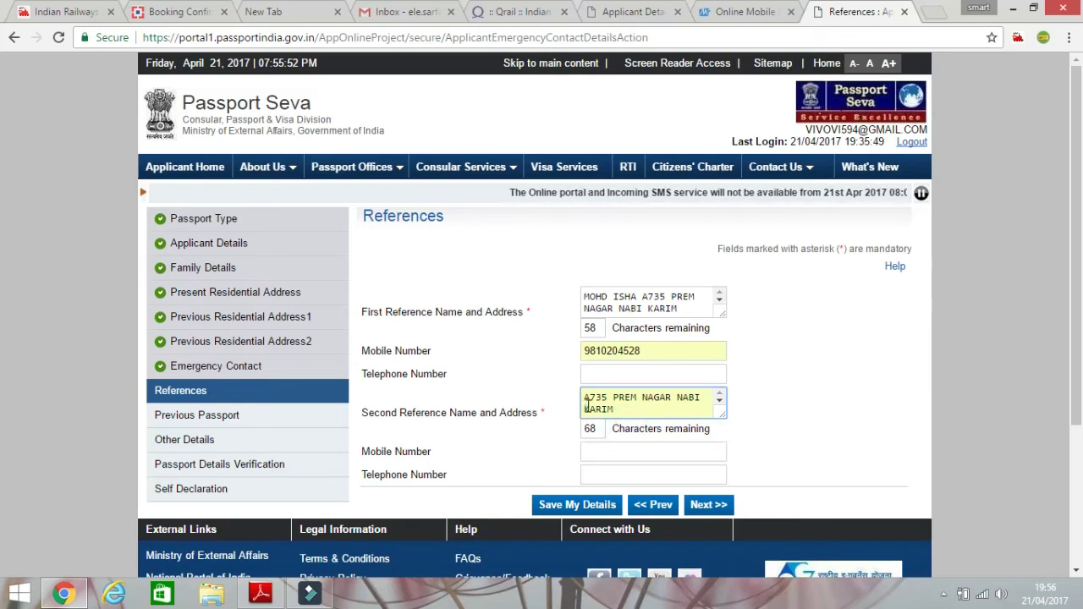
pyautogui.click(586, 404)
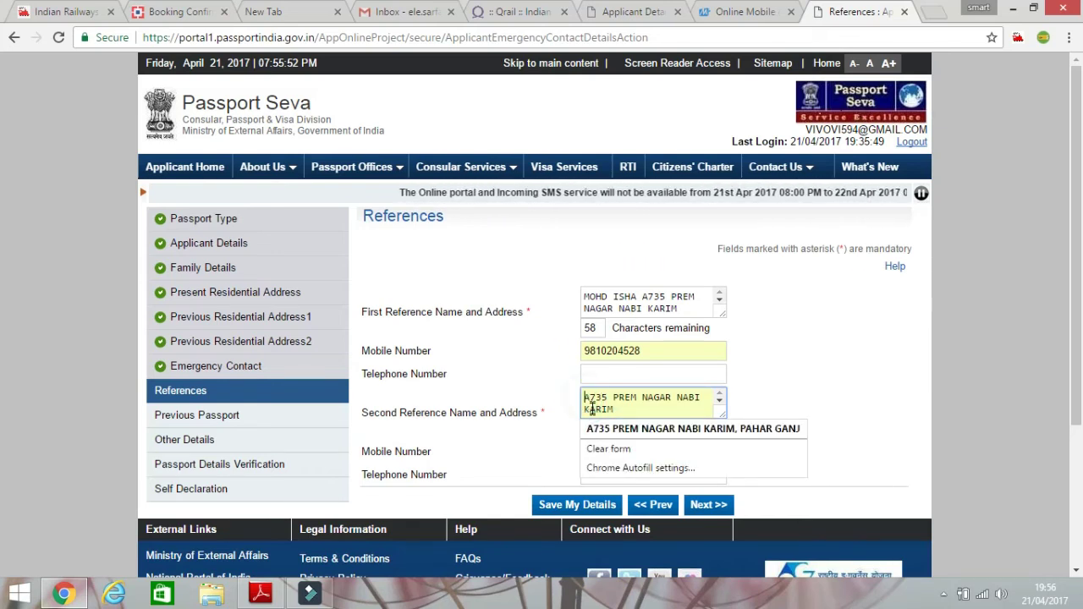
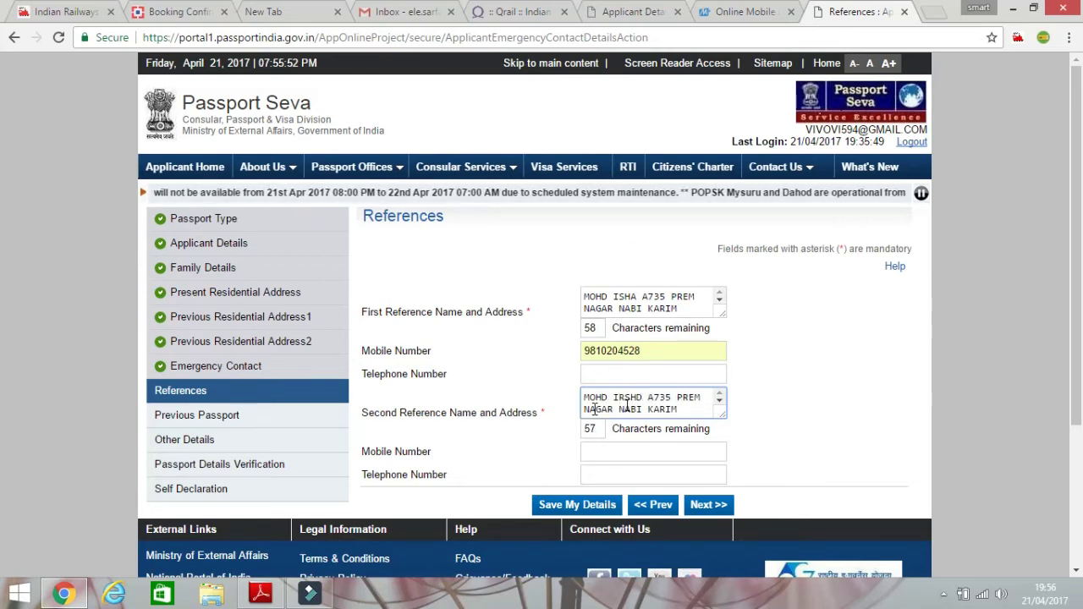
# Autofill the second reference's mobile number and submit the References page.
pyautogui.click(677, 451)
pyautogui.click(673, 469)
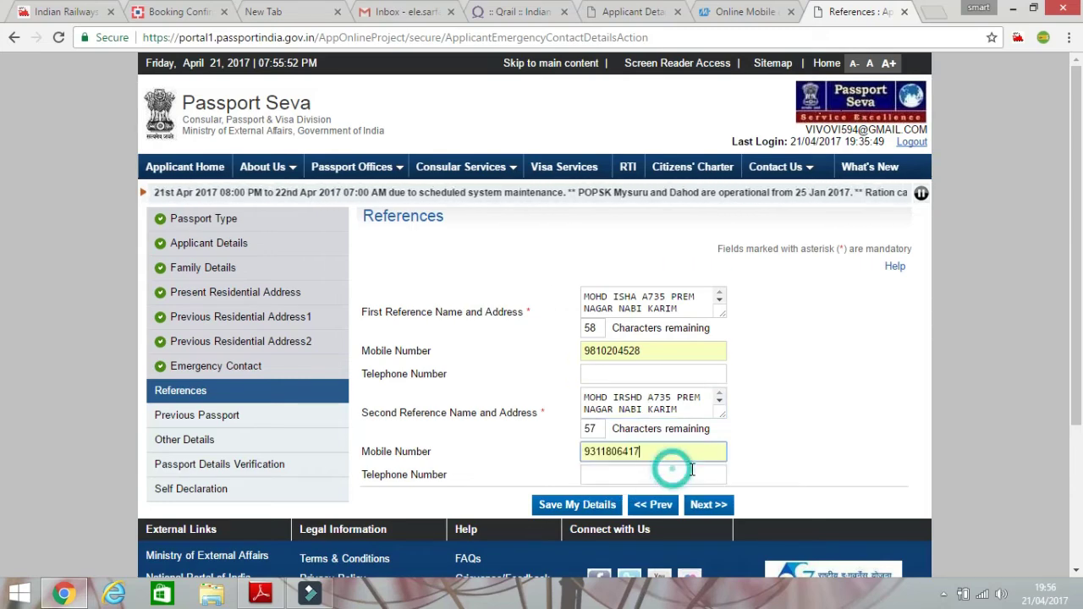
pyautogui.scroll(-3, 702, 448)
pyautogui.click(708, 346)
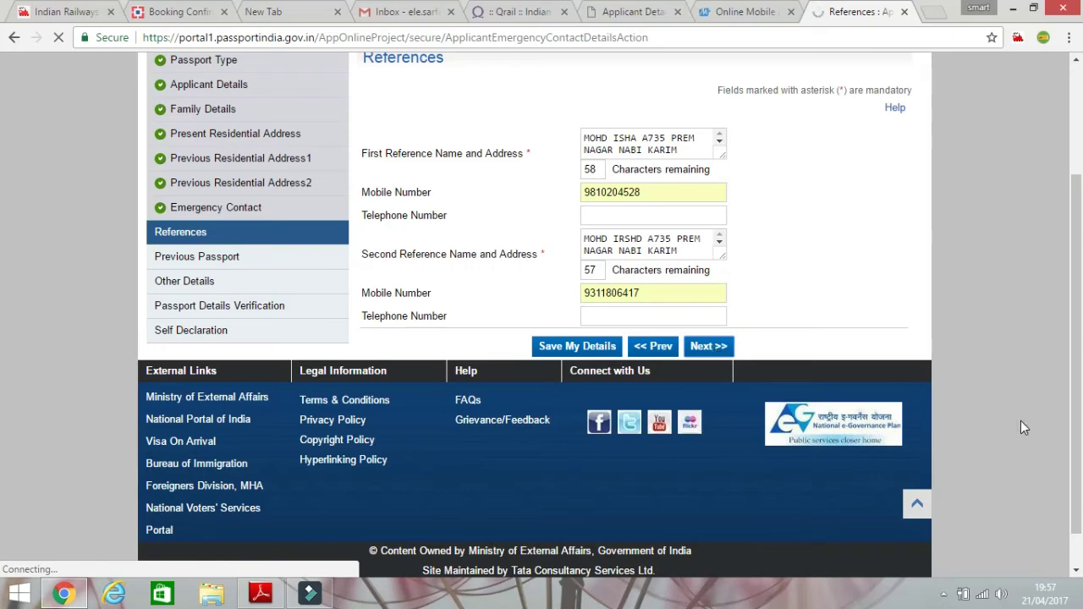
pyautogui.scroll(3, 1020, 421)
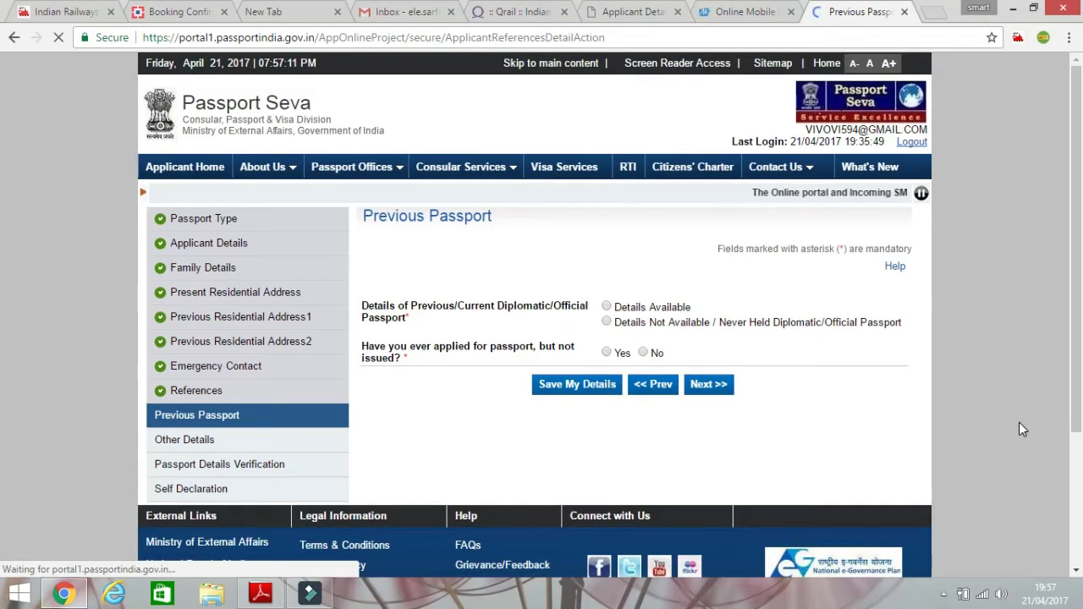
# Record the previous passport as Details Not Available and never applied for.
pyautogui.click(606, 322)
pyautogui.click(644, 354)
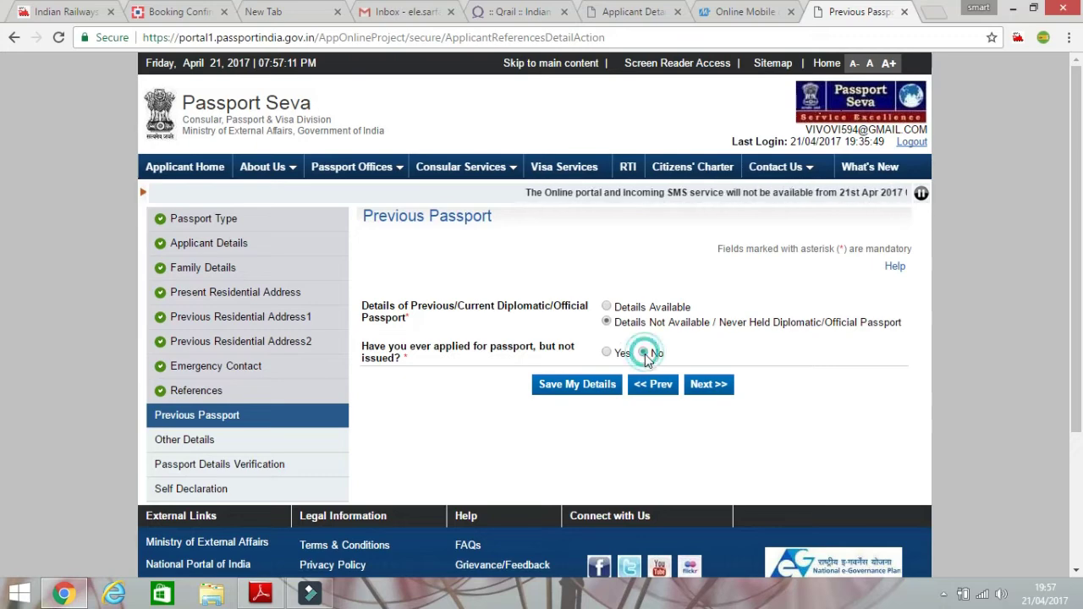
pyautogui.click(702, 392)
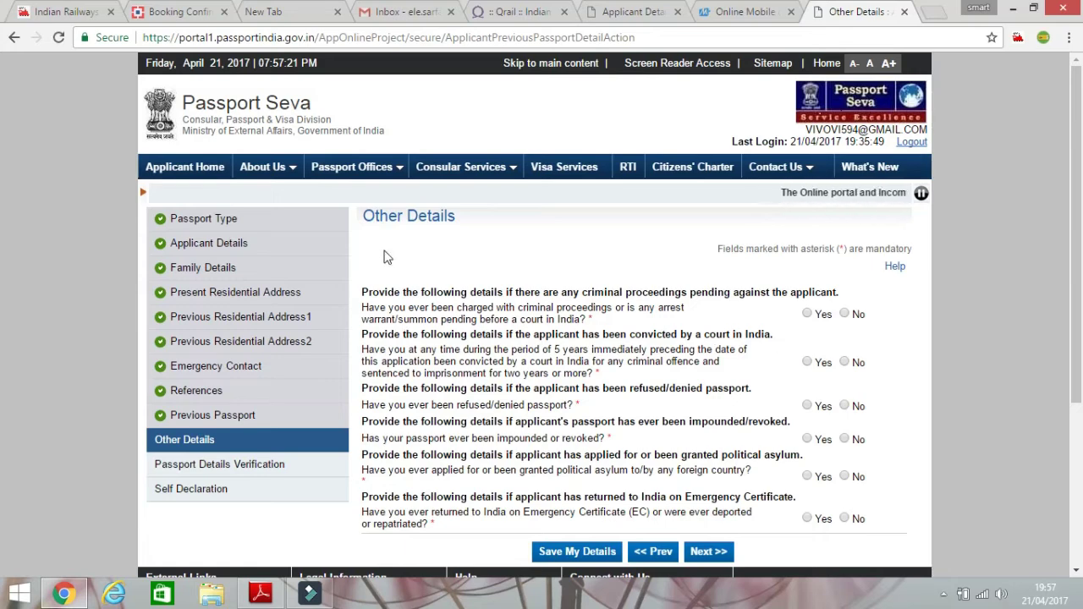
# Answer No to all six Other Details questions and submit them.
pyautogui.scroll(-3, 425, 340)
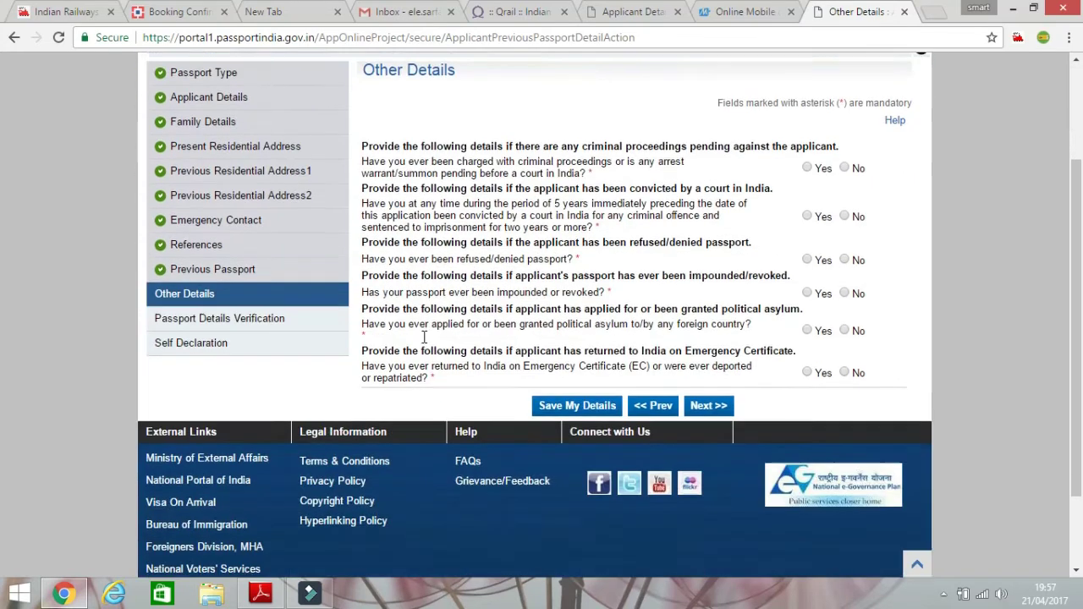
pyautogui.scroll(2, 851, 301)
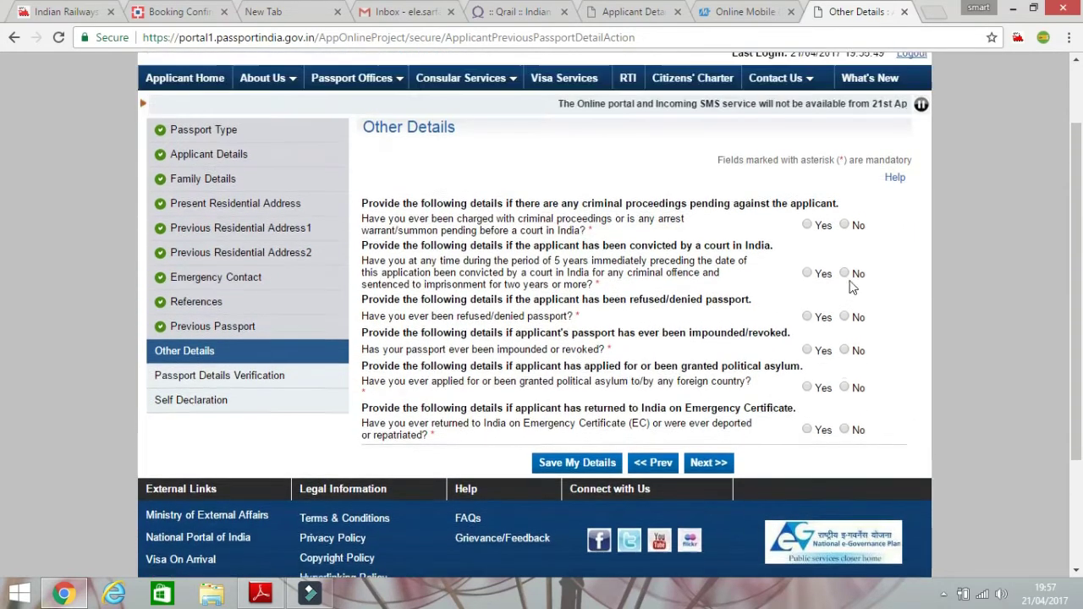
pyautogui.click(844, 234)
pyautogui.click(848, 282)
pyautogui.click(848, 327)
pyautogui.click(846, 359)
pyautogui.click(846, 398)
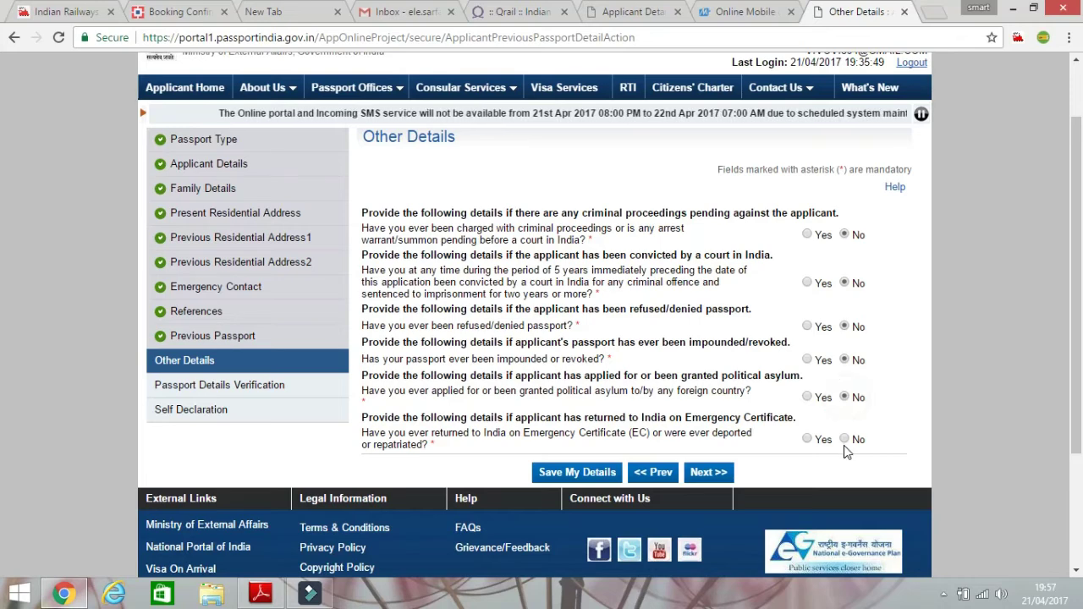
pyautogui.click(845, 439)
pyautogui.click(701, 479)
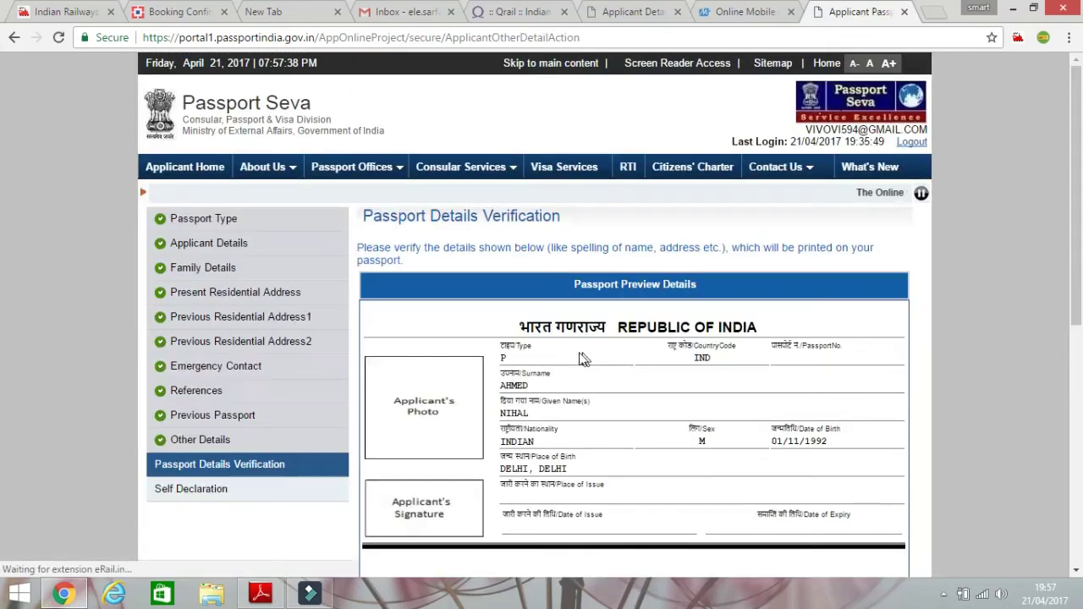
# Scroll through the Passport Details Verification preview and move on to Self Declaration.
pyautogui.scroll(-1, 568, 362)
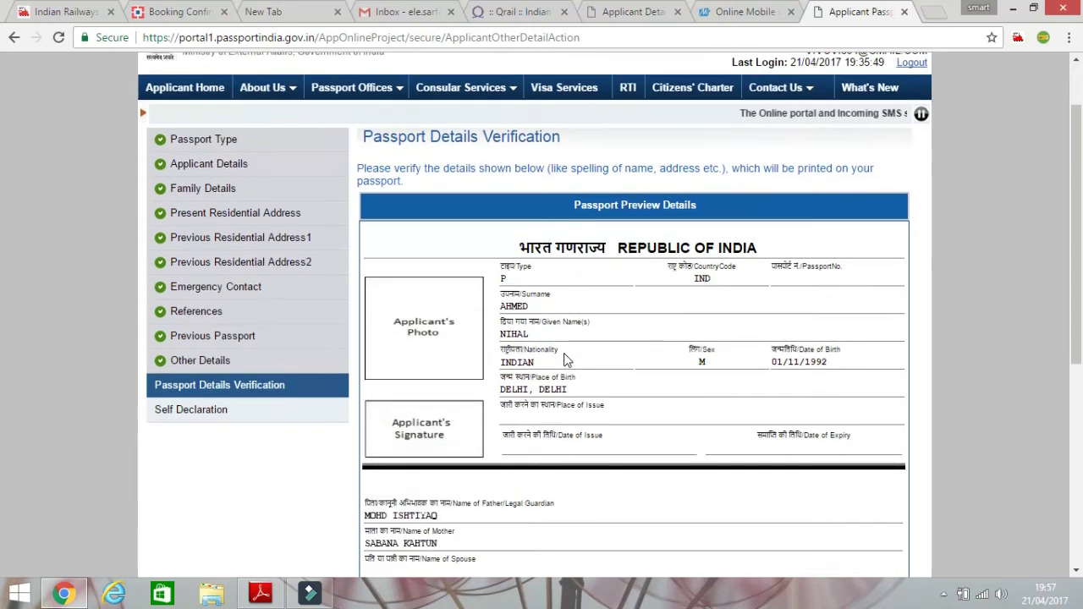
pyautogui.scroll(-1, 524, 308)
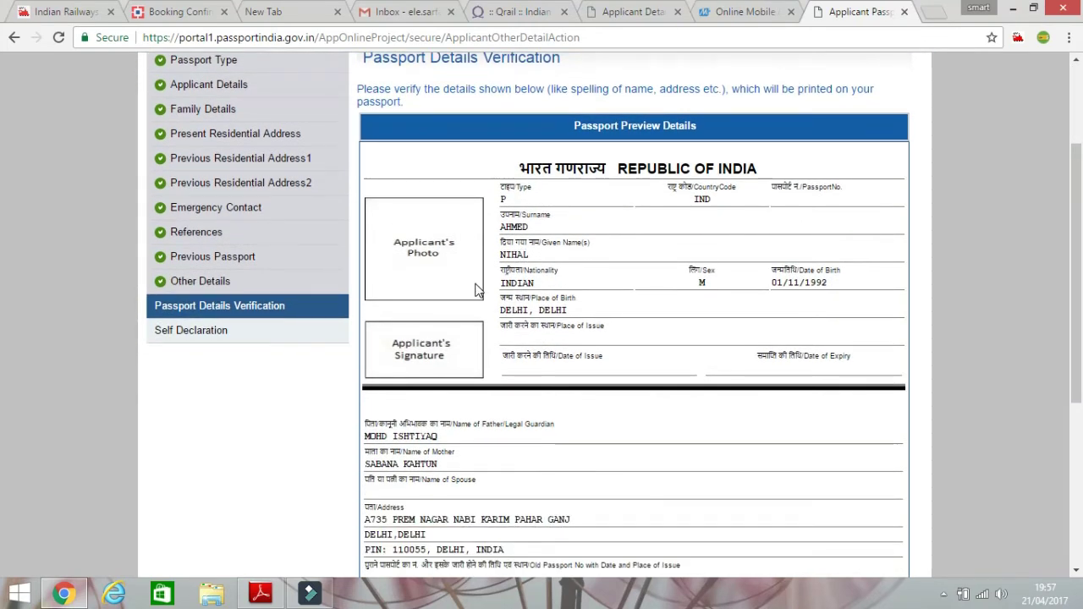
pyautogui.scroll(-3, 609, 345)
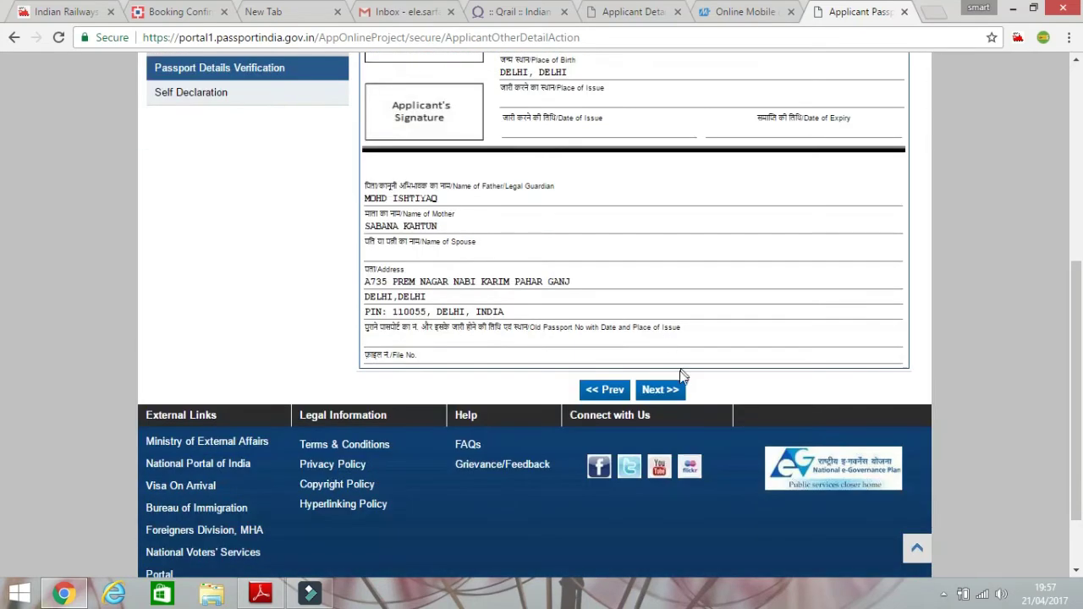
pyautogui.click(661, 390)
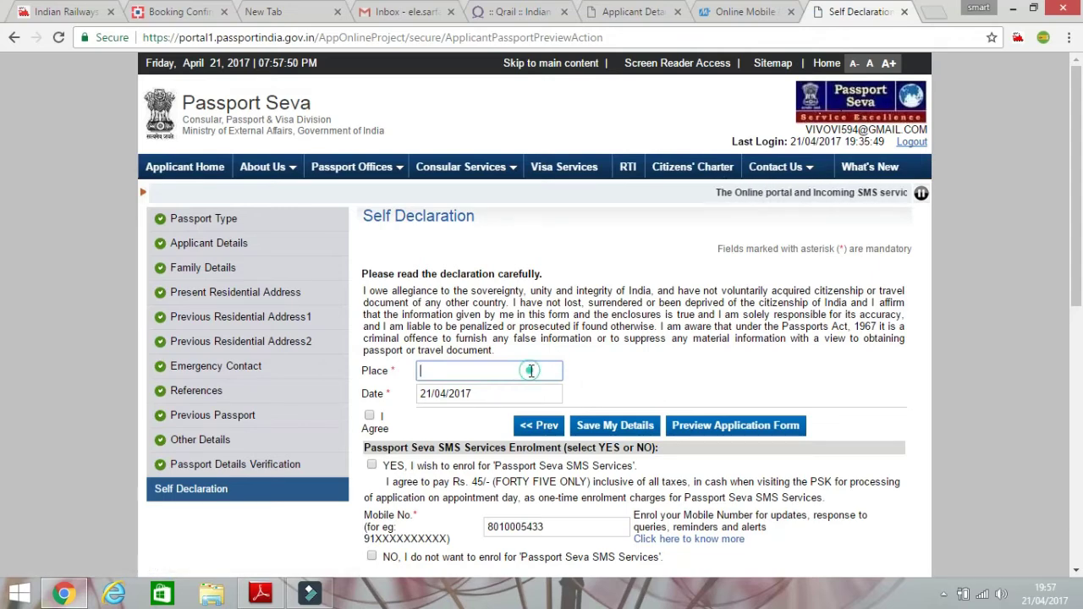
# Fill Place with DELHI and agree to the self declaration.
pyautogui.click(532, 371)
pyautogui.click(525, 385)
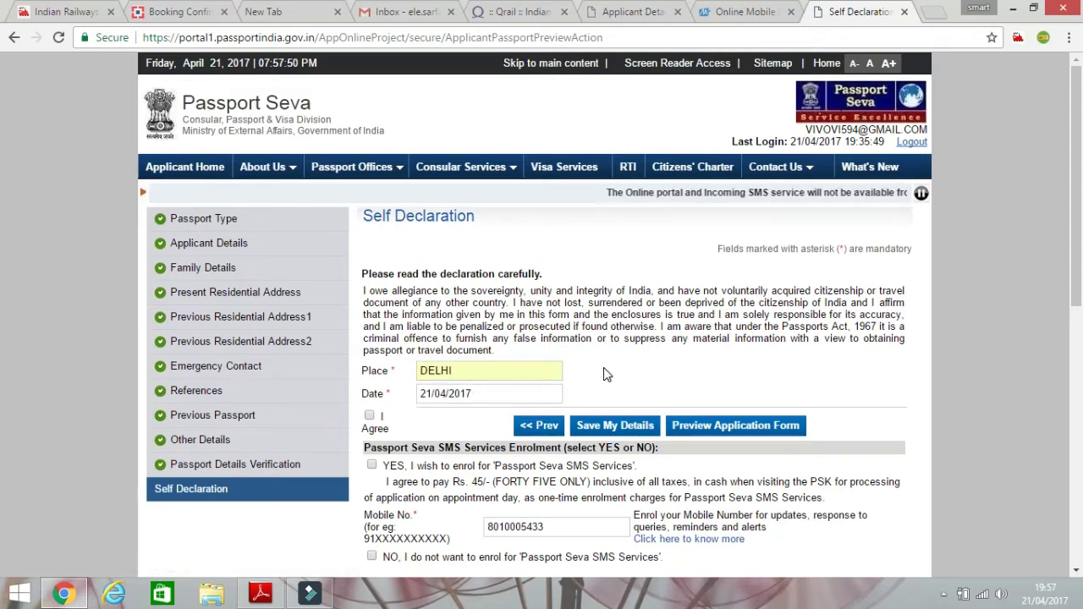
pyautogui.scroll(-1, 604, 375)
pyautogui.click(369, 336)
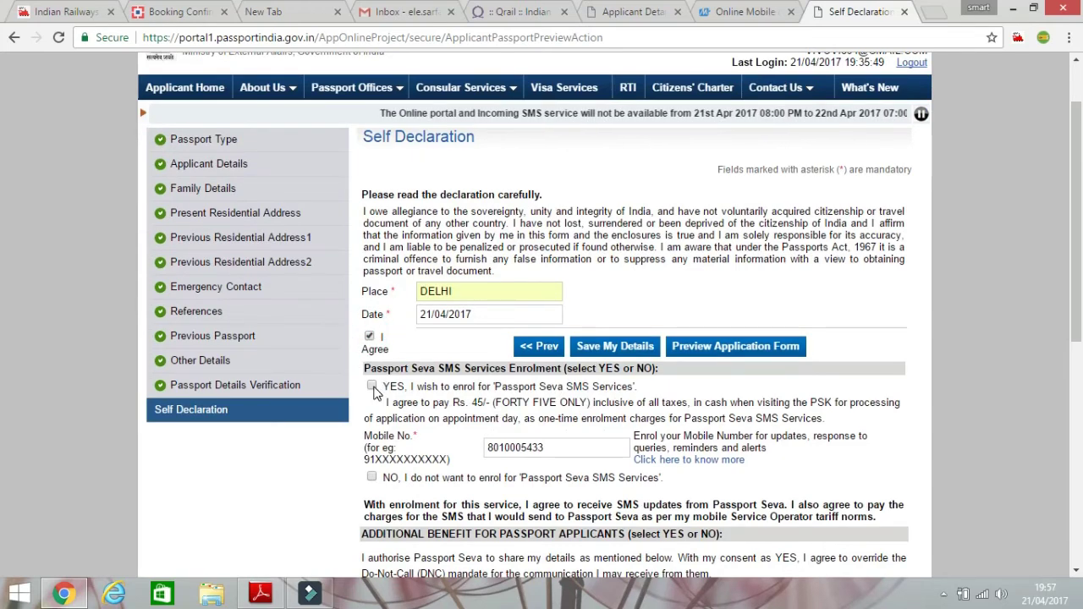
# Decline the SMS service, agree to share details with Chola-MS, and submit the form.
pyautogui.click(372, 387)
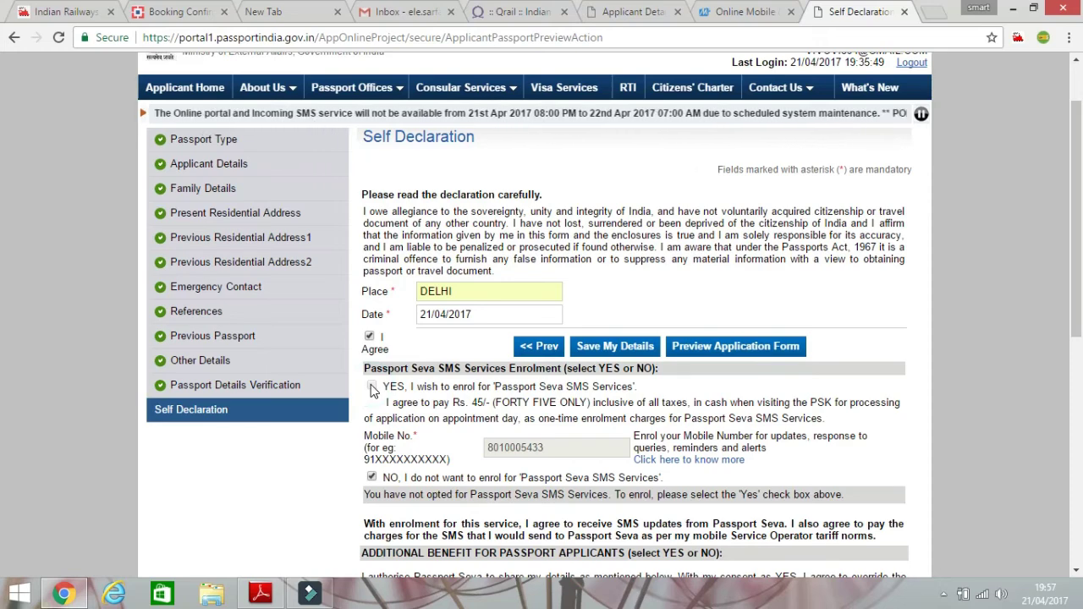
pyautogui.scroll(-1, 376, 381)
pyautogui.scroll(-2, 378, 377)
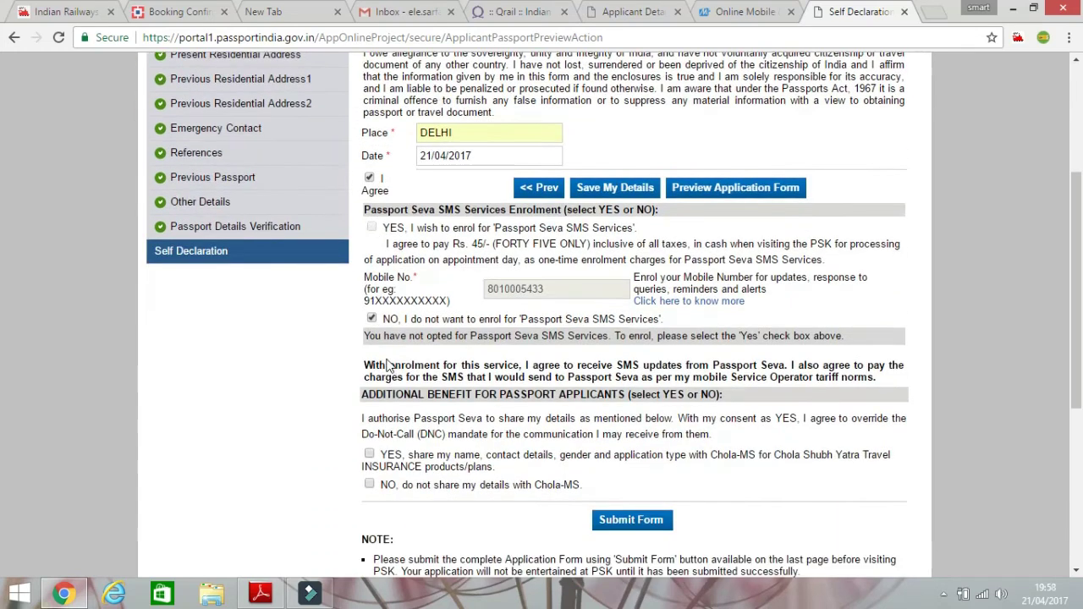
pyautogui.click(370, 454)
pyautogui.click(642, 520)
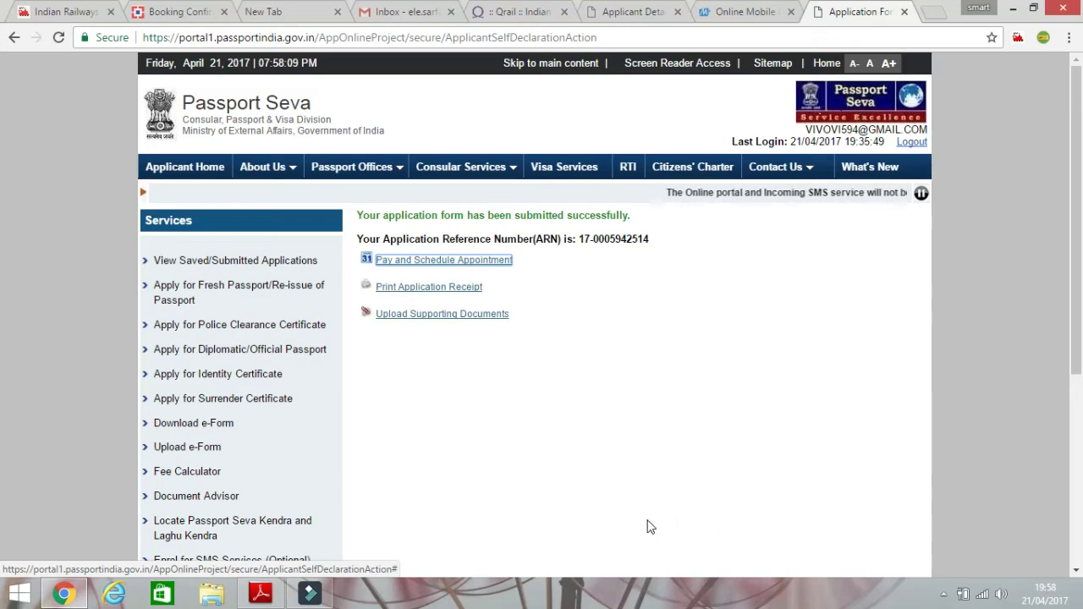
# Review the application receipt, then go back and open View Saved/Submitted Applications.
pyautogui.click(464, 289)
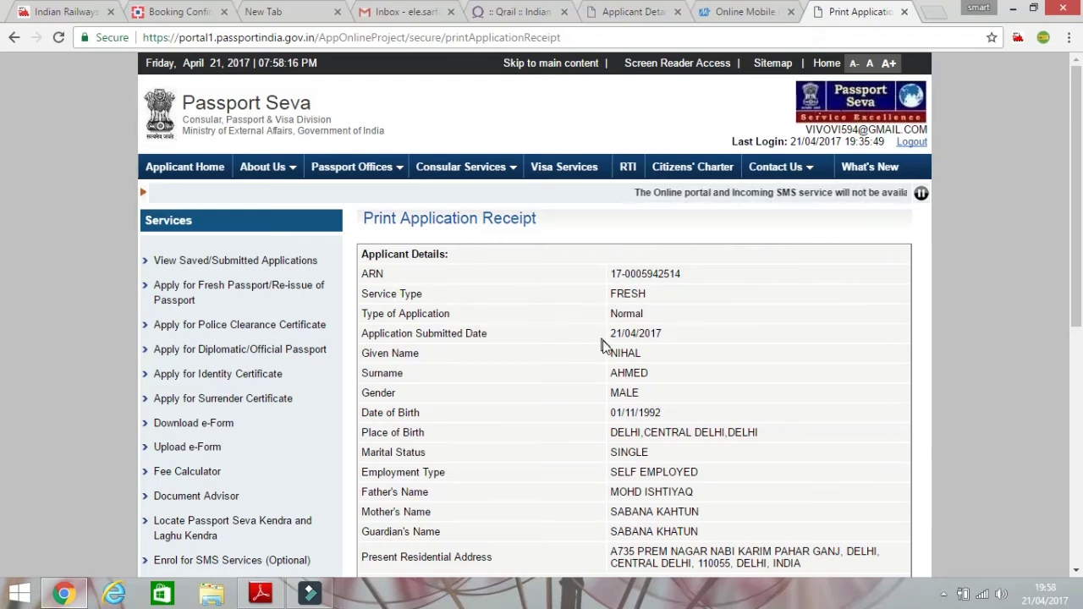
pyautogui.scroll(-1, 608, 357)
pyautogui.scroll(-3, 609, 358)
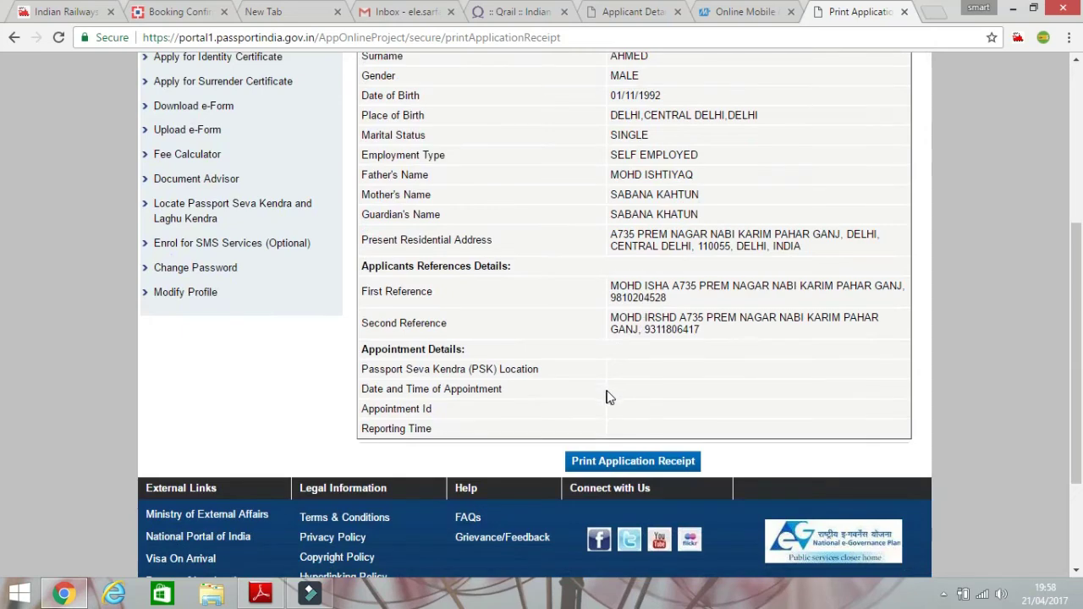
pyautogui.scroll(4, 609, 406)
pyautogui.scroll(-1, 362, 234)
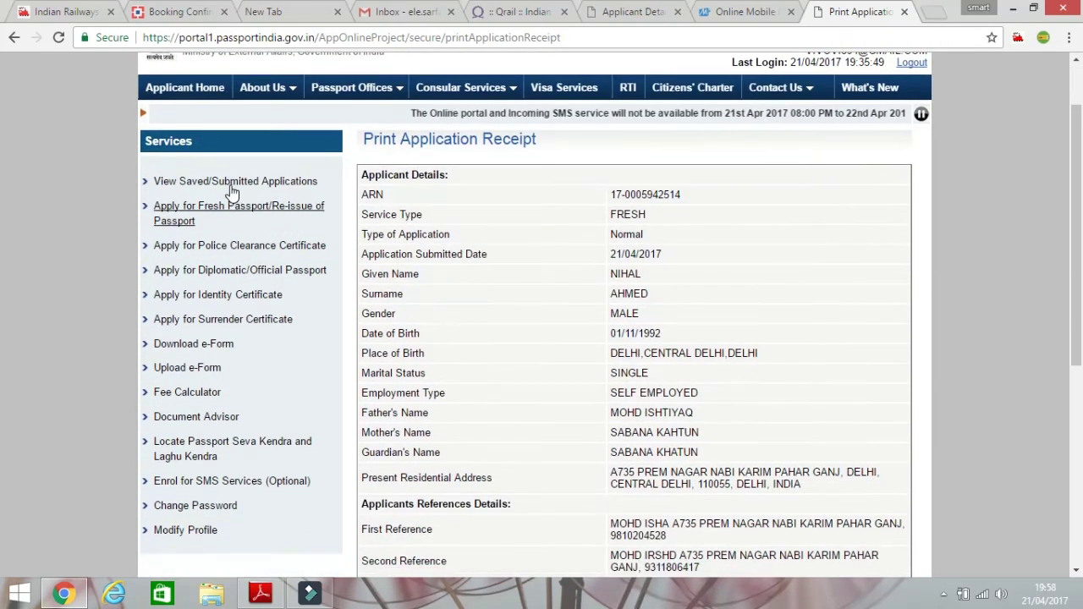
pyautogui.click(14, 37)
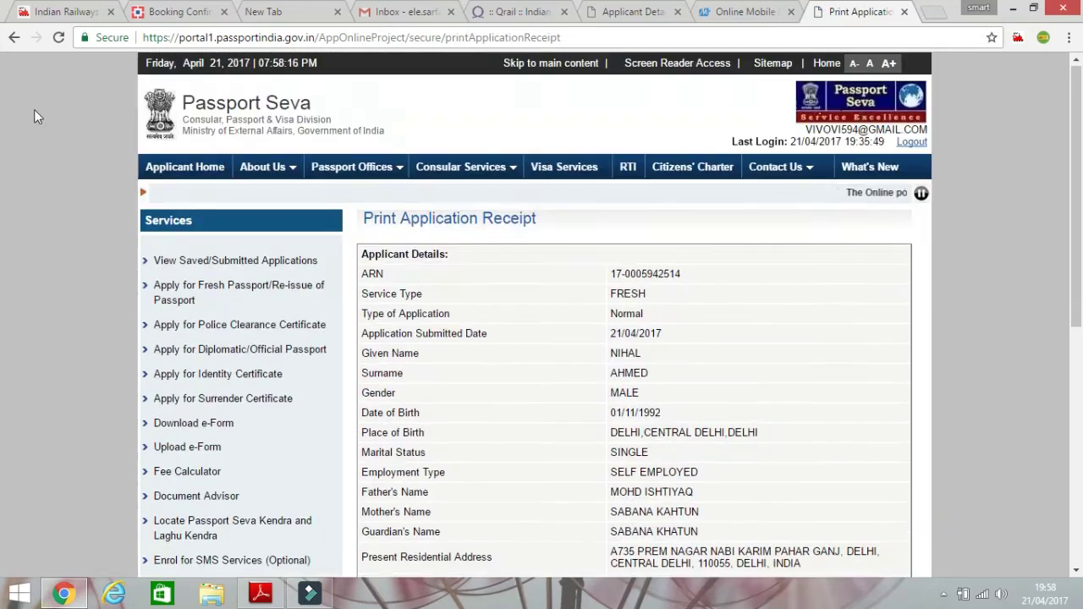
pyautogui.click(180, 264)
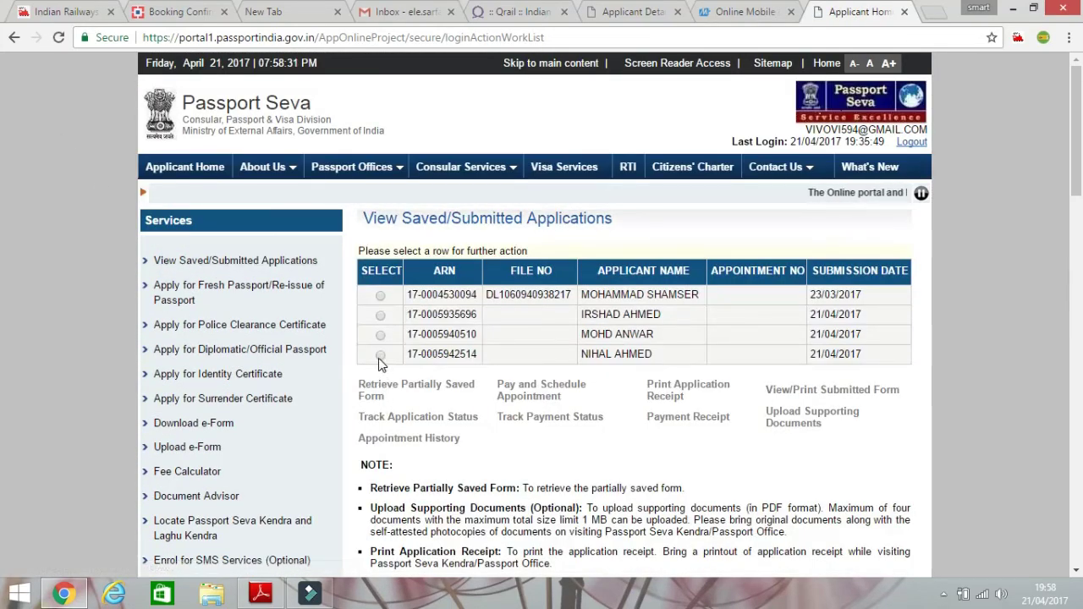
# Start Pay and Schedule Appointment for the new application with Online Payment as payment mode.
pyautogui.click(380, 354)
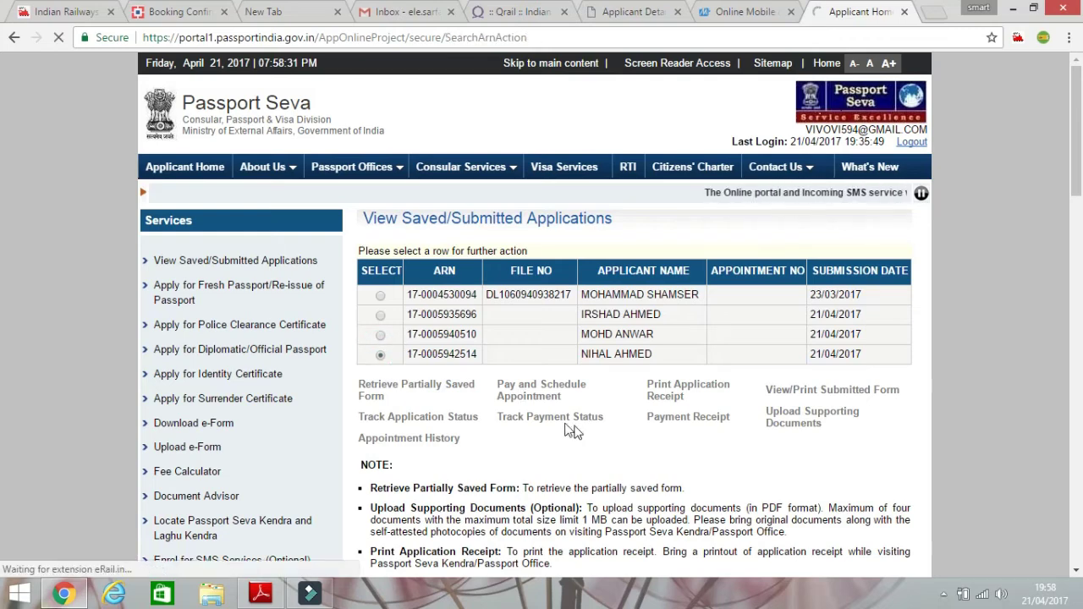
pyautogui.click(550, 399)
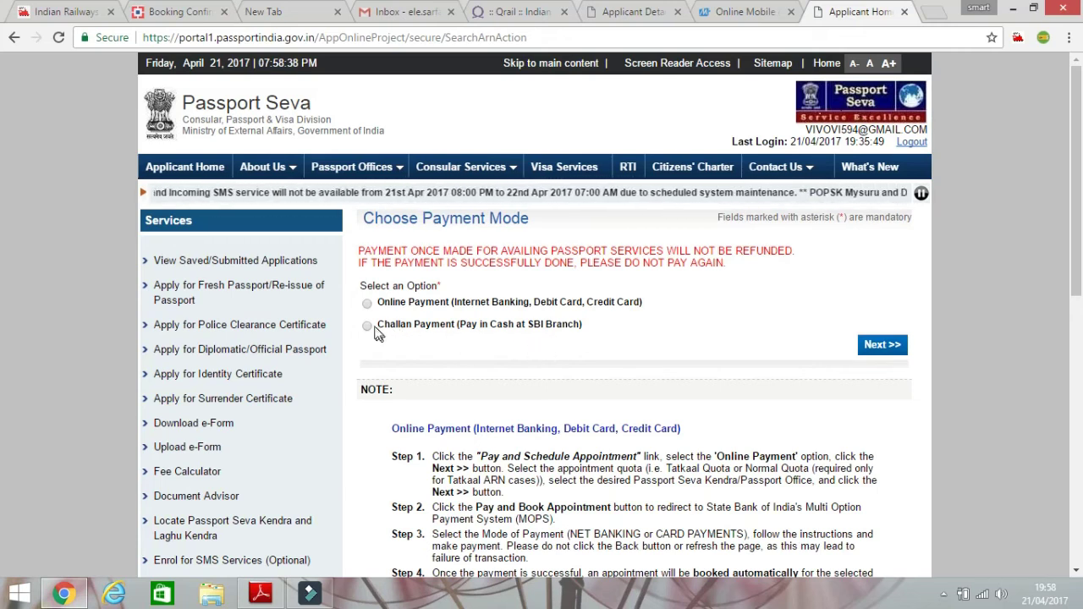
pyautogui.click(367, 327)
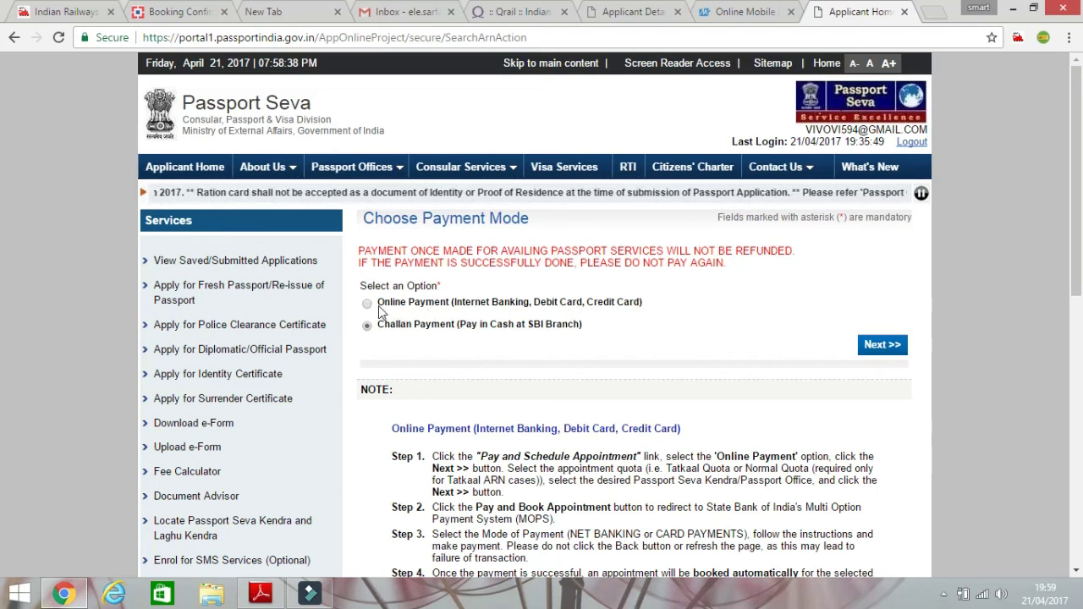
pyautogui.click(368, 302)
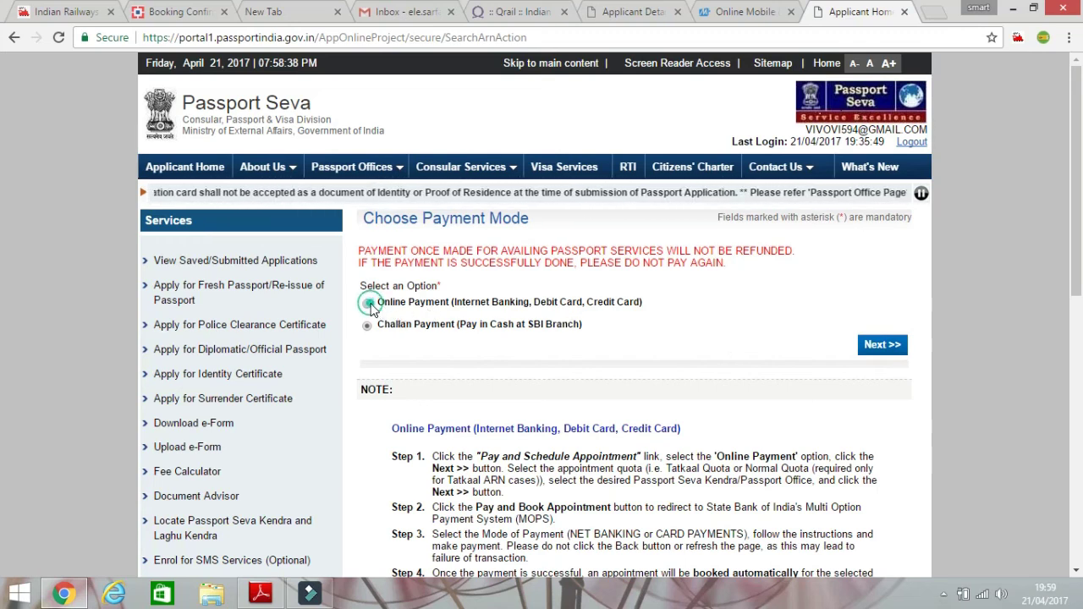
pyautogui.click(882, 346)
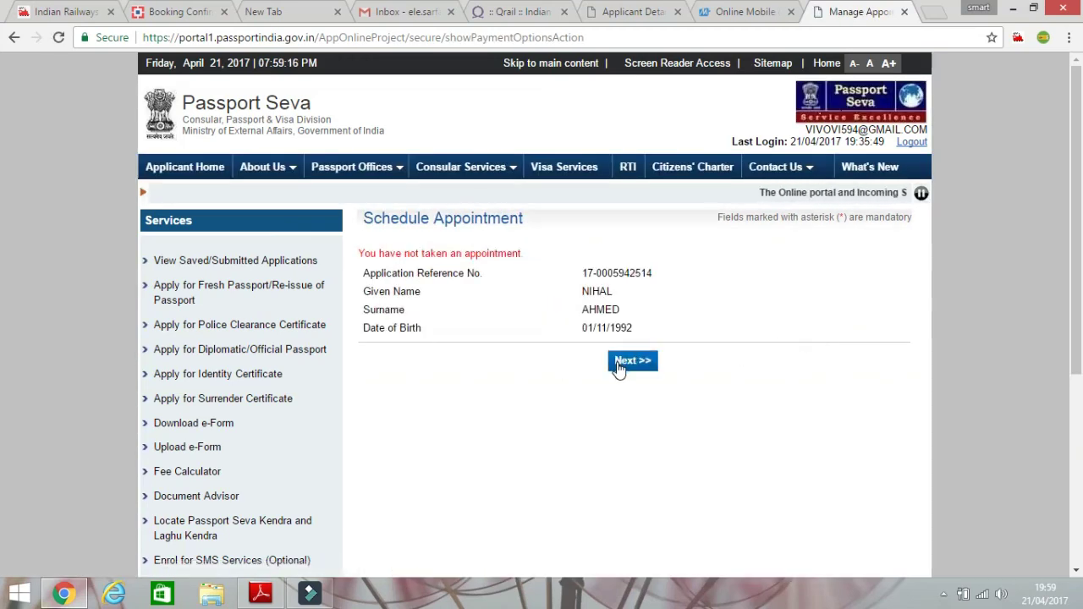
# Choose PSK Herald House - ITO as appointment location and submit it with the captcha.
pyautogui.click(640, 372)
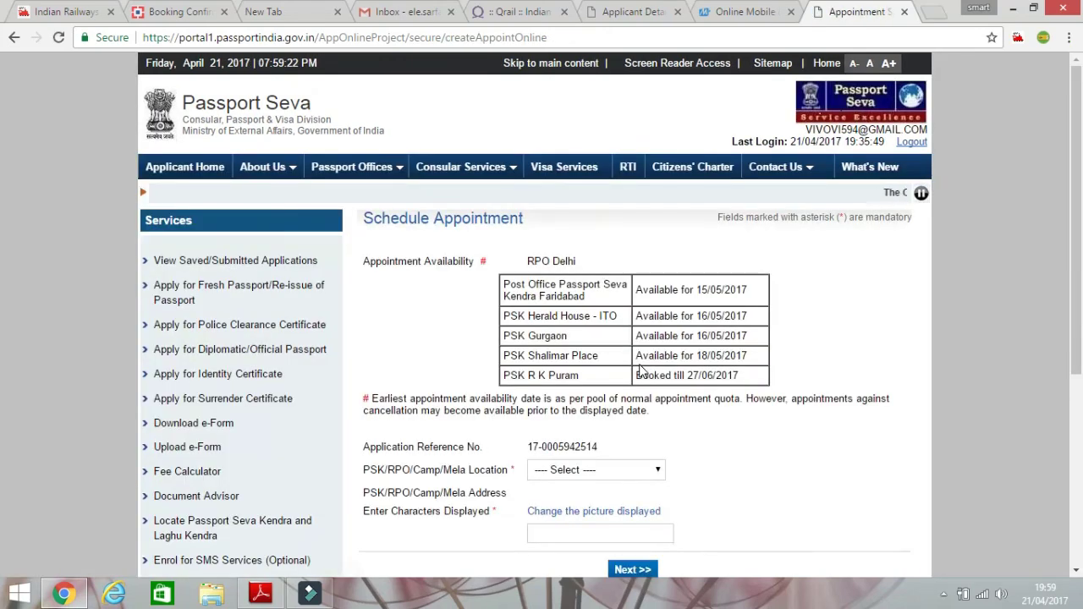
pyautogui.scroll(-2, 641, 372)
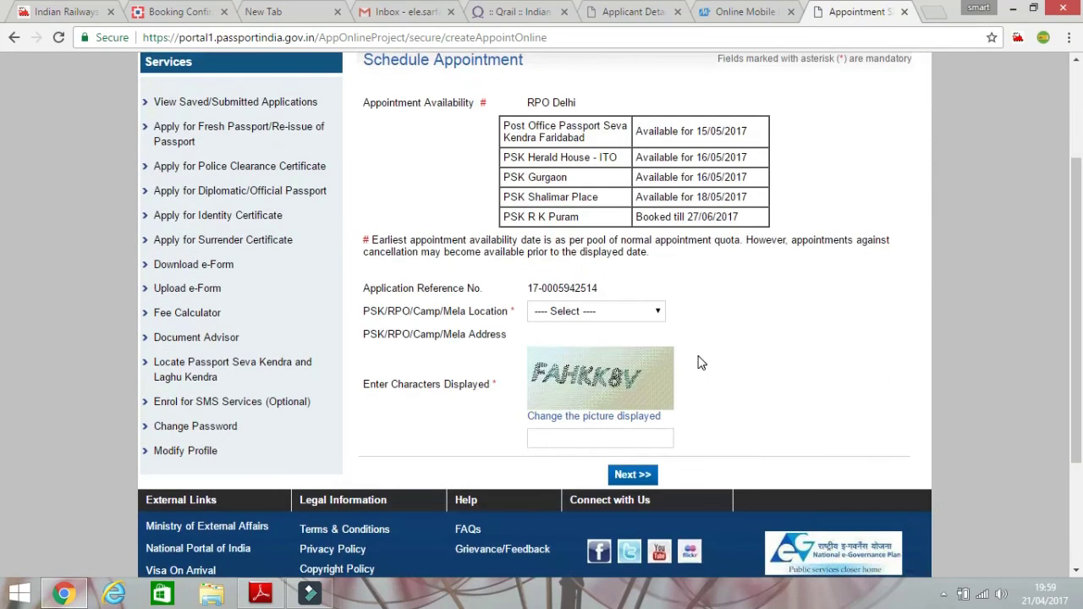
pyautogui.click(659, 313)
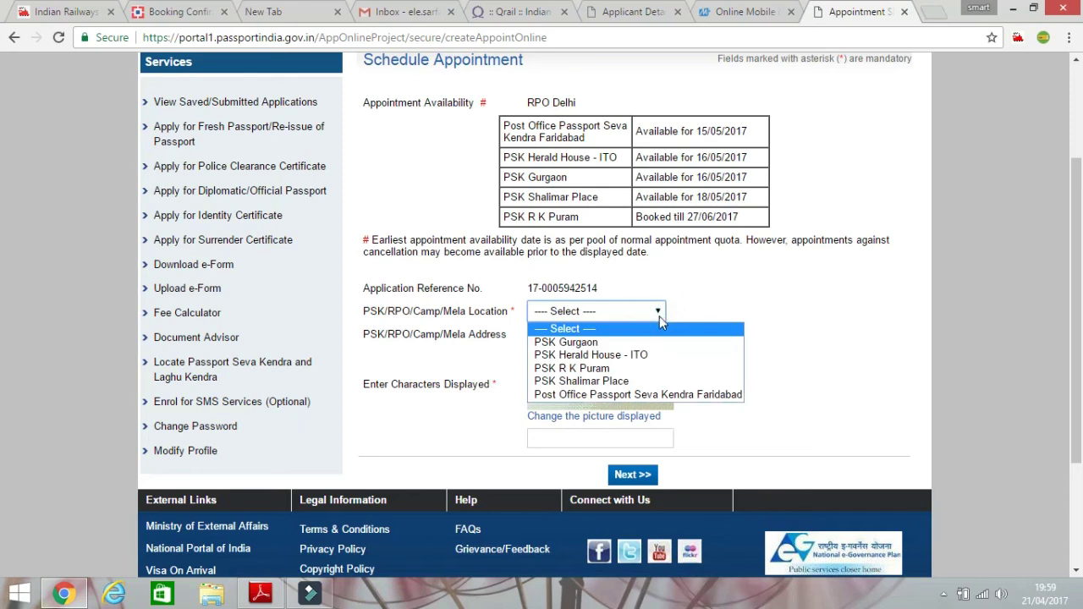
pyautogui.click(669, 362)
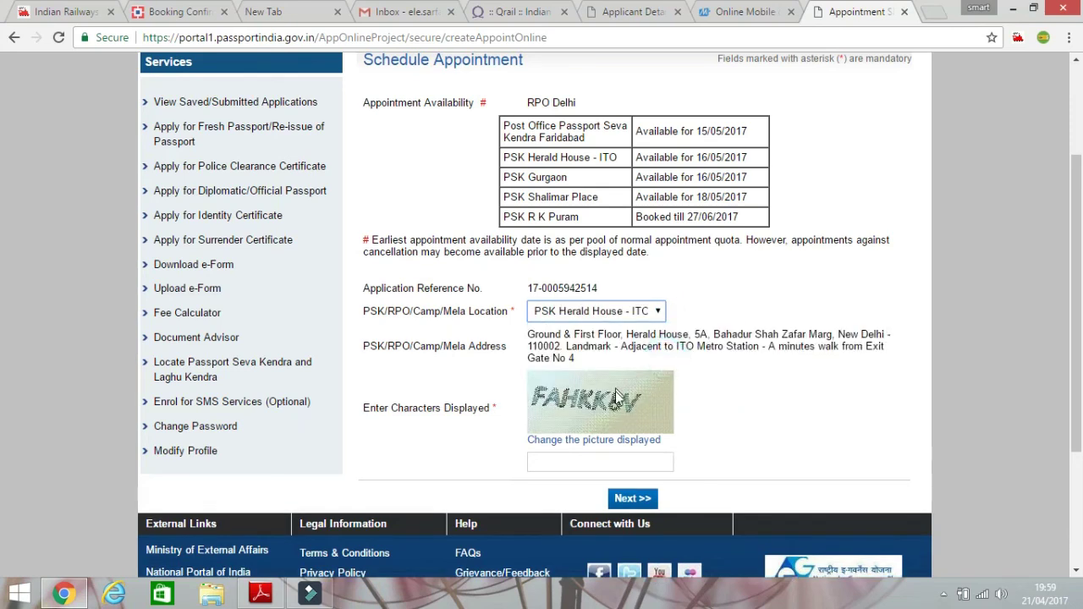
pyautogui.click(615, 465)
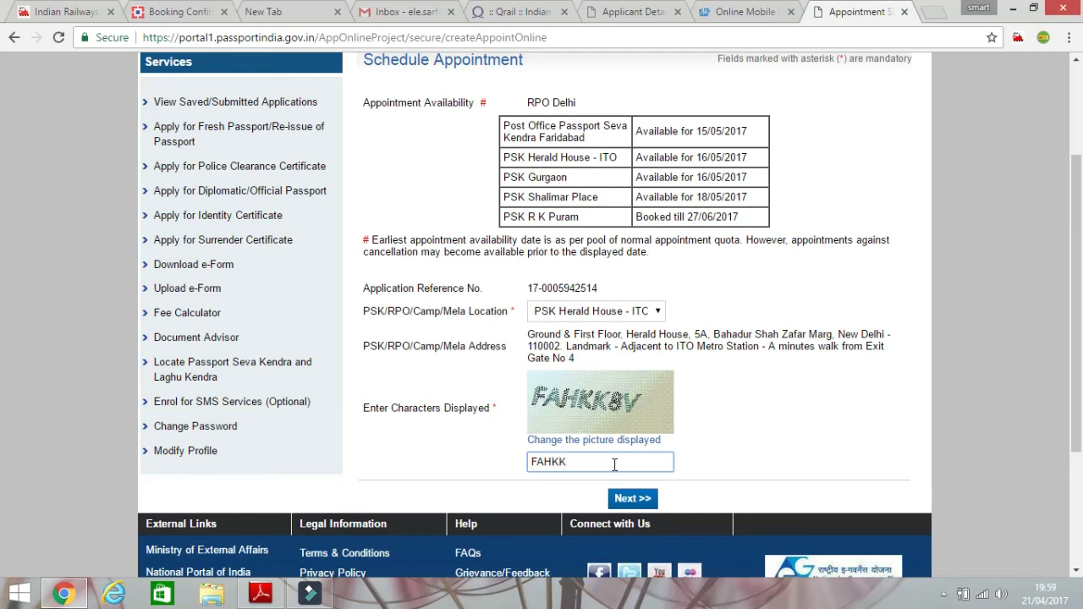
pyautogui.click(628, 500)
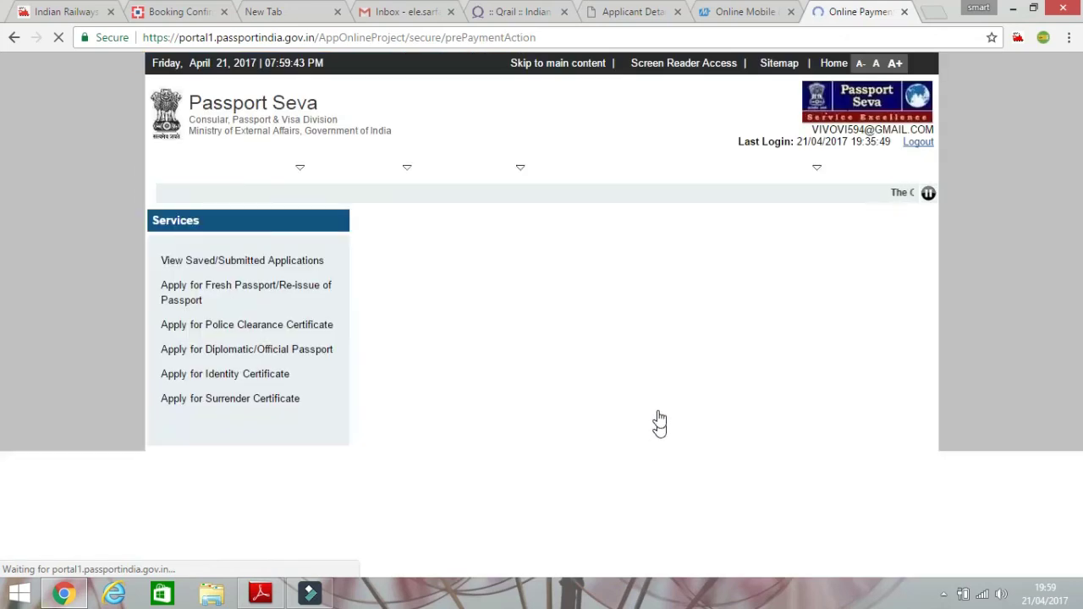
# Change the appointment date from 16/05/2017 to 17/05/2017 and proceed to Pay and Book Appointment.
pyautogui.scroll(-1, 635, 397)
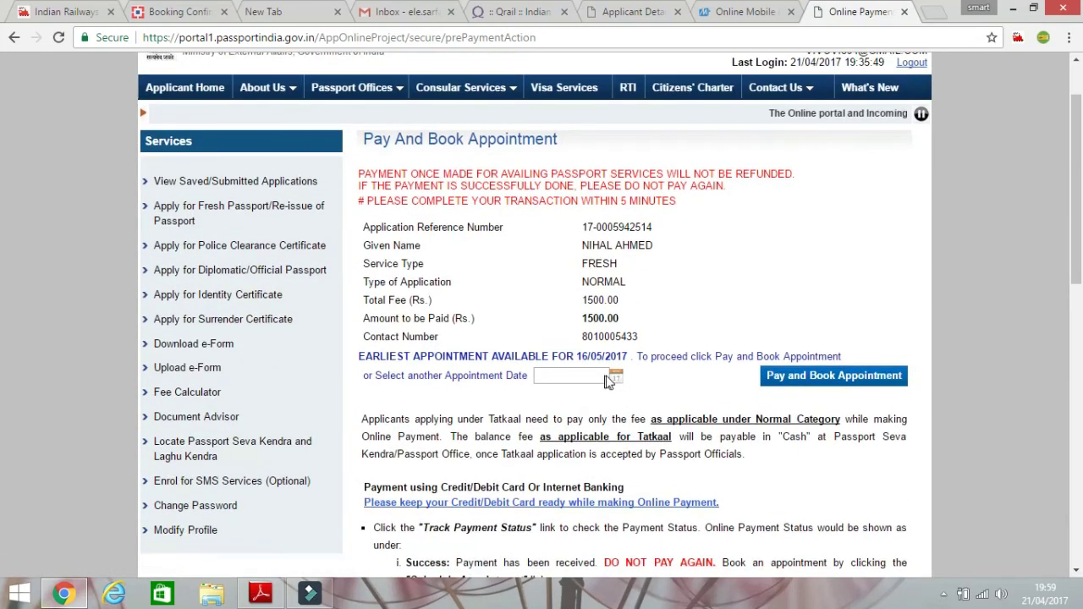
pyautogui.click(616, 377)
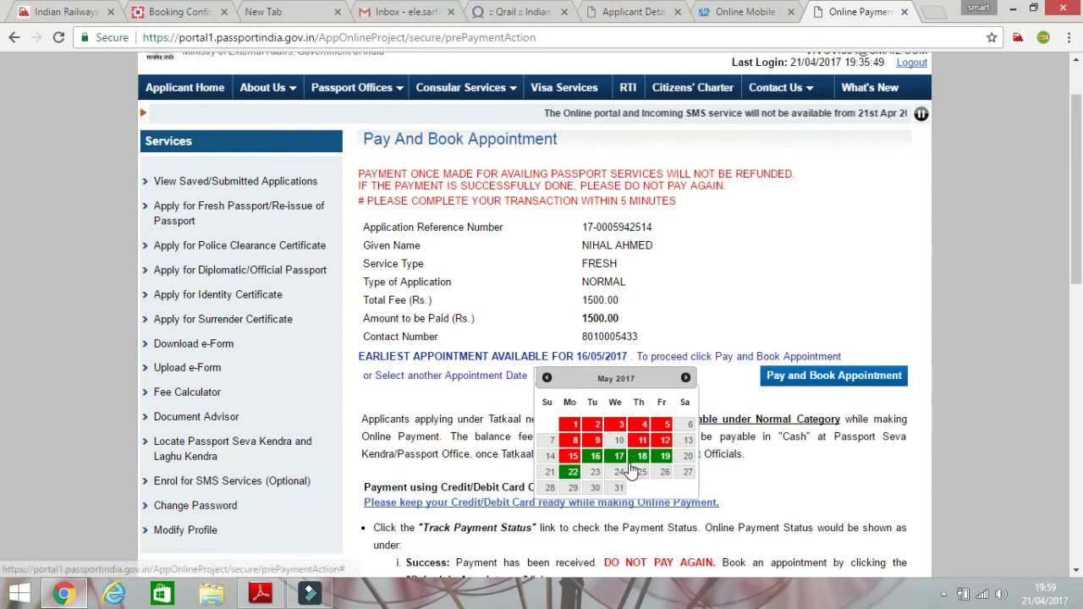
pyautogui.click(620, 457)
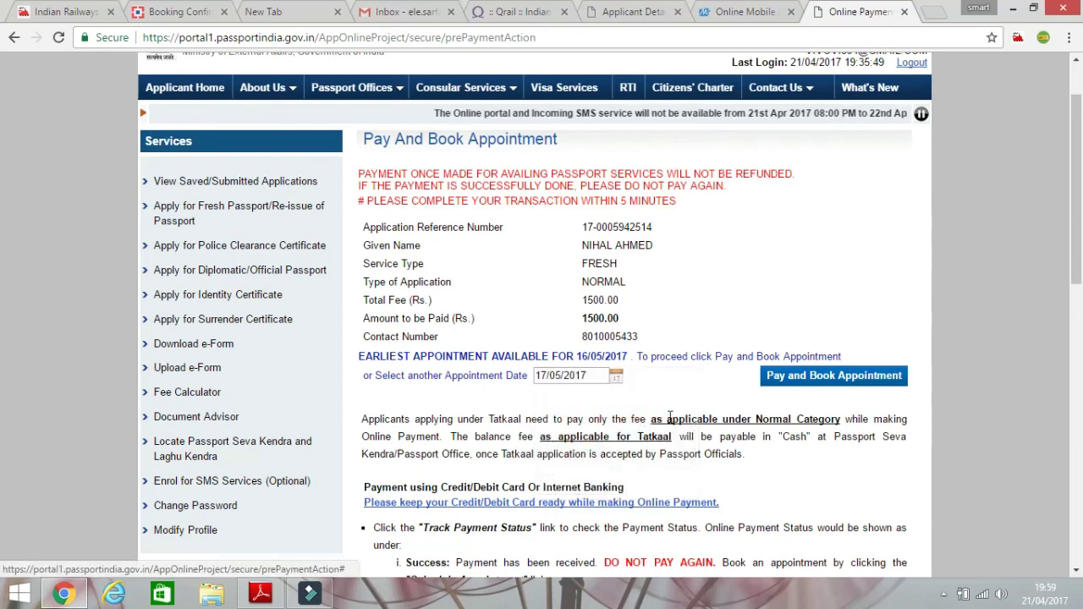
pyautogui.scroll(-1, 795, 383)
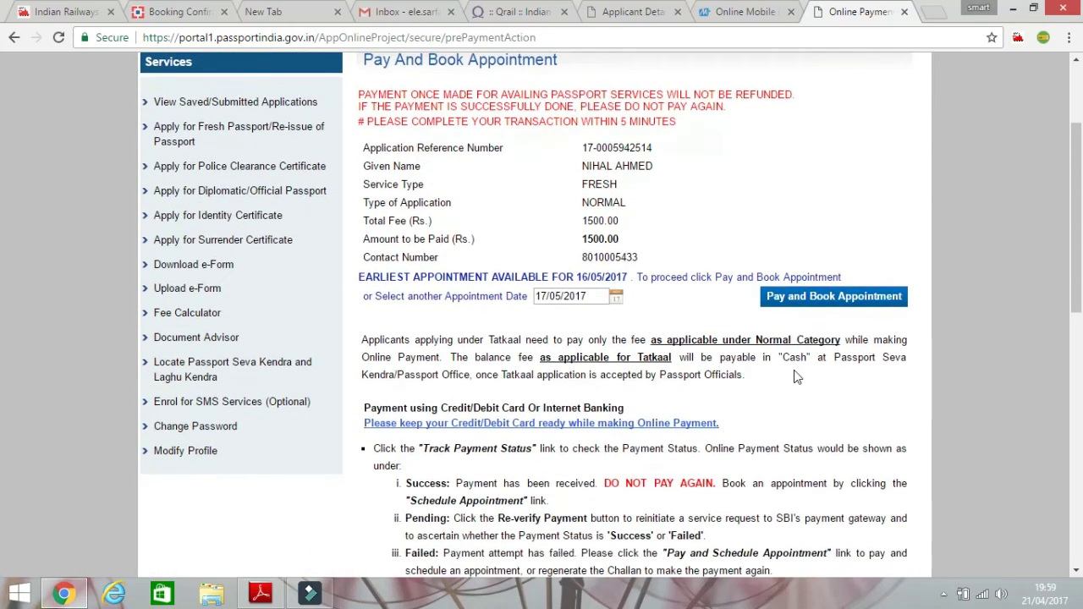
pyautogui.click(814, 304)
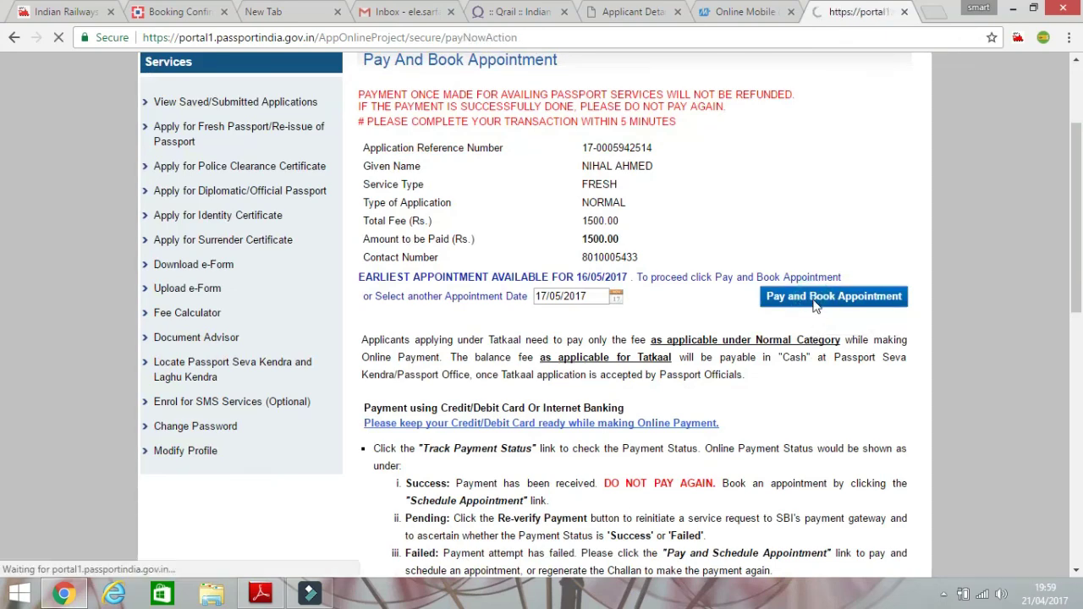